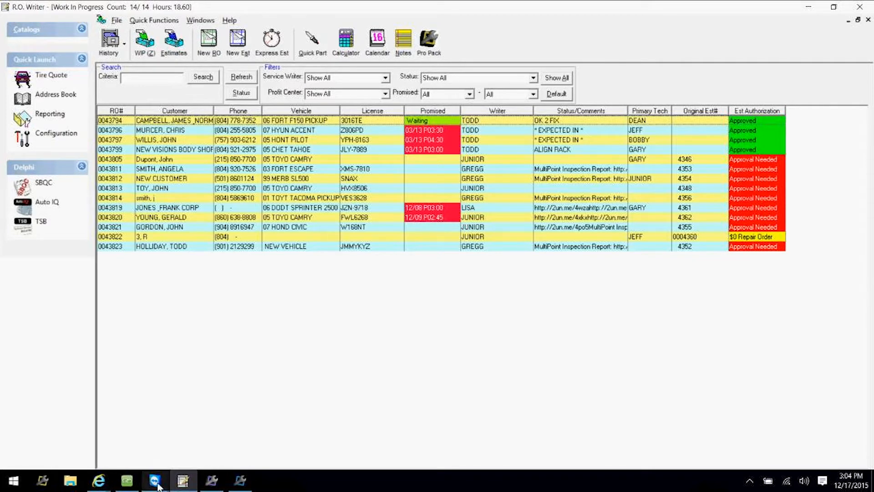
Switch to the Mobile Manager Pro remote session and assign the device to the already selected user
mouse_move(151, 487)
left_click(178, 452)
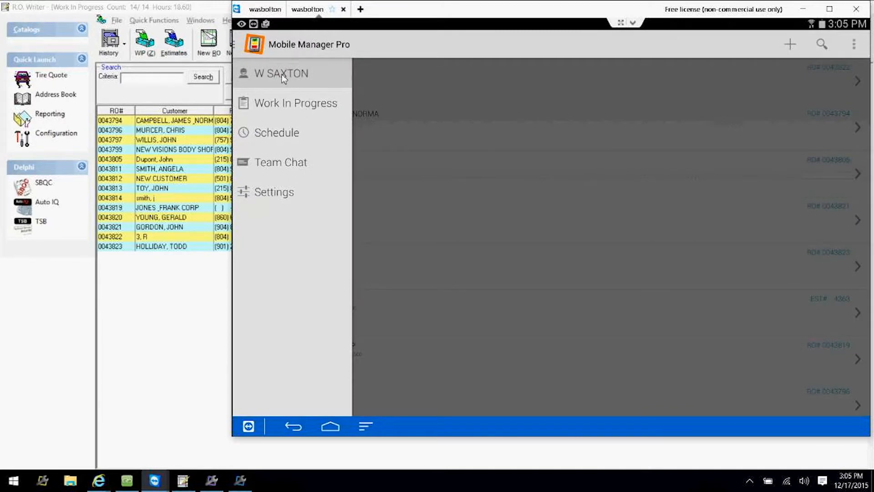
left_click(284, 79)
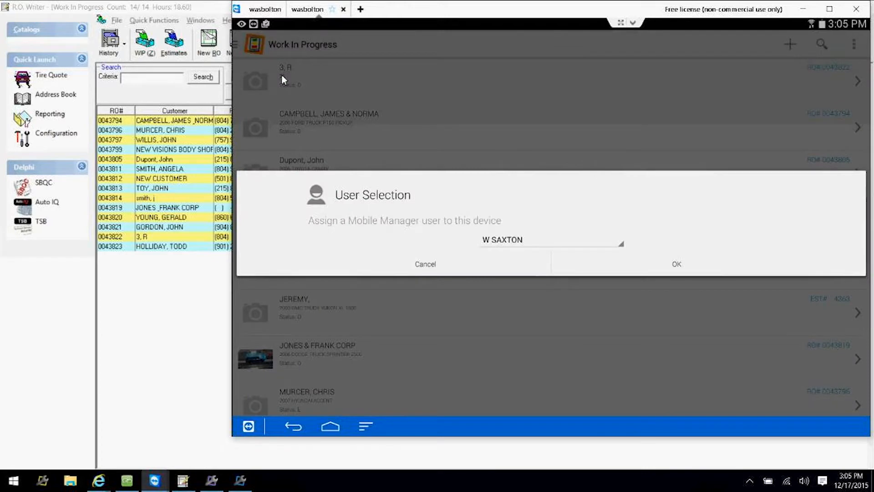
left_click(509, 249)
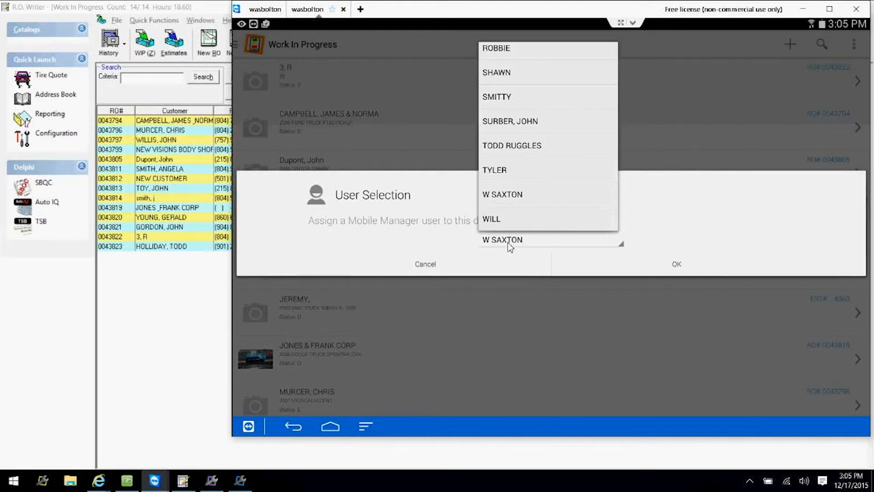
left_click(502, 197)
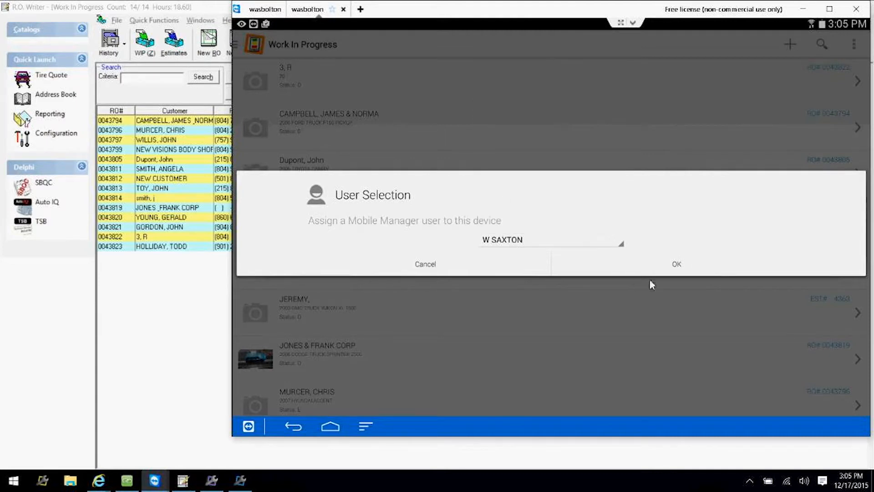
left_click(676, 265)
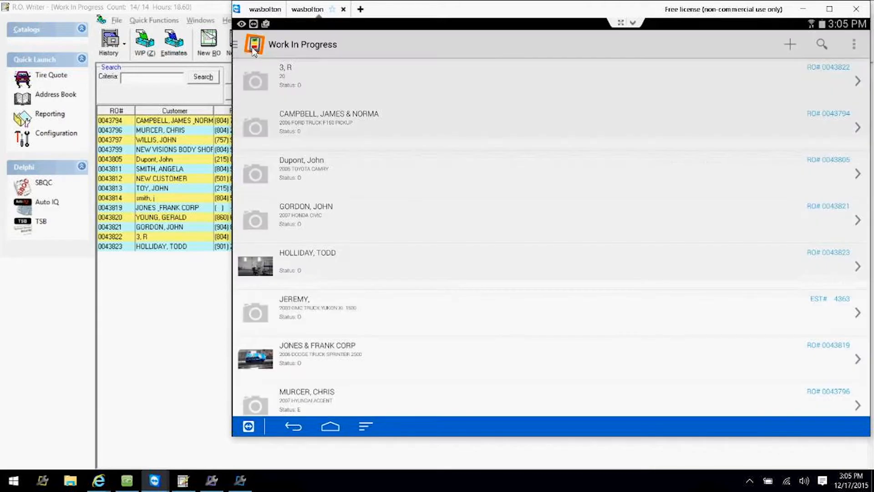
Open the Schedule in Mobile Manager Pro
left_click(254, 48)
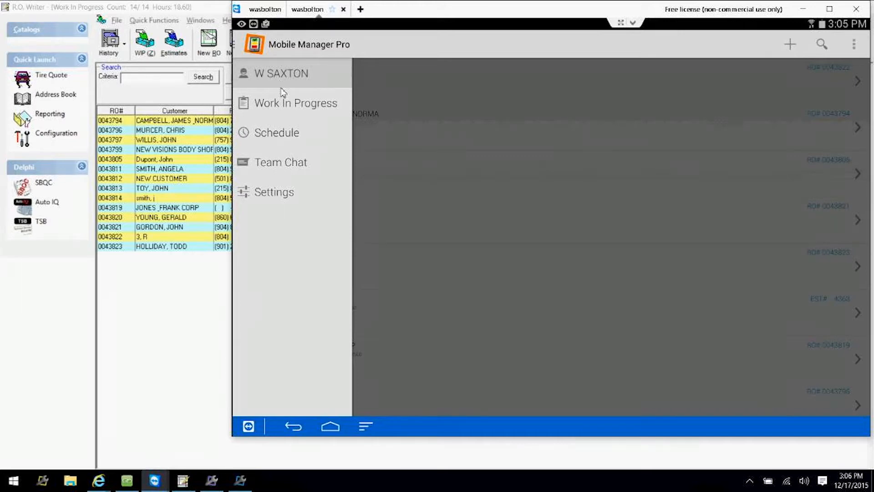
left_click(279, 136)
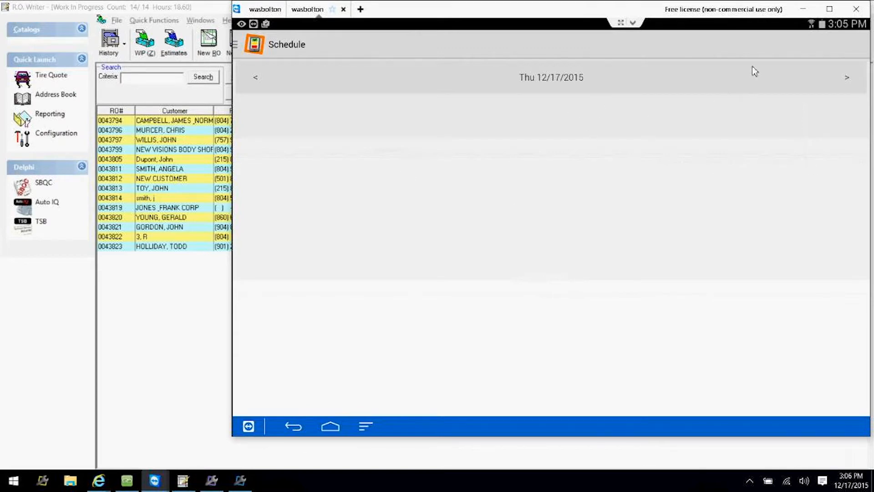
Switch to R.O. Writer and review the service recommendations on the JONES & FRANK CORP repair order, leaving them unchanged
left_click(803, 9)
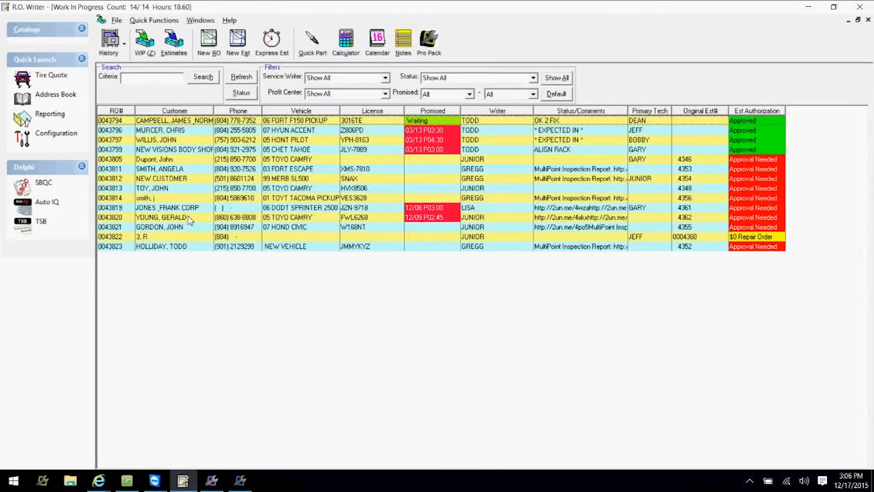
double_click(191, 210)
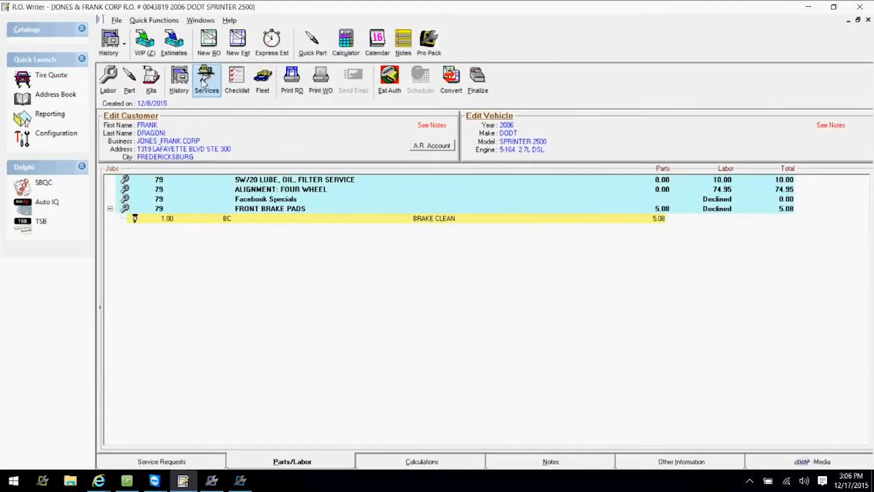
left_click(203, 81)
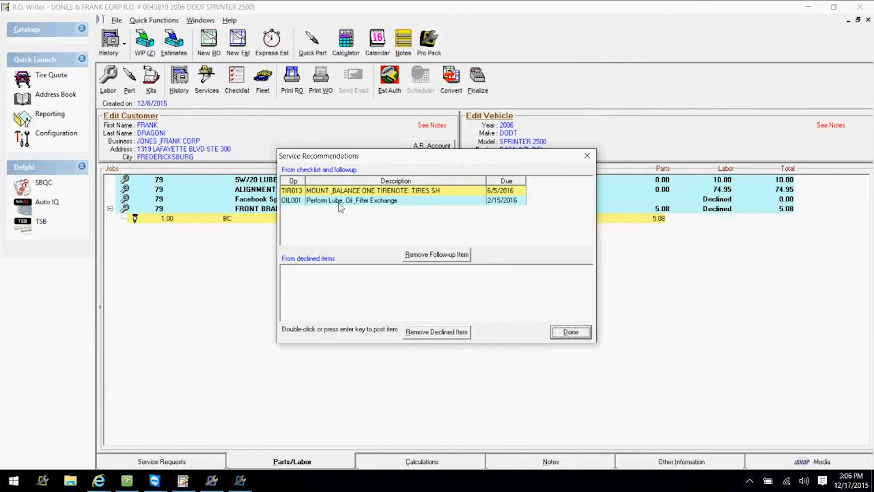
left_click(587, 156)
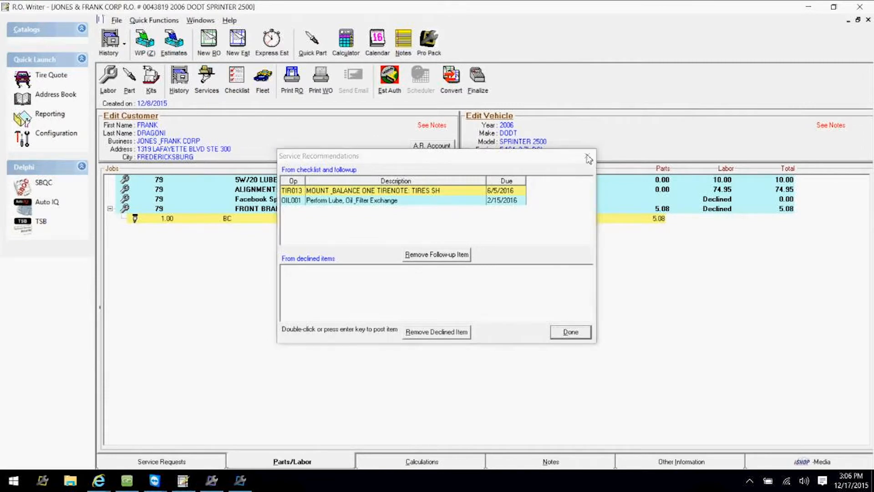
left_click(868, 20)
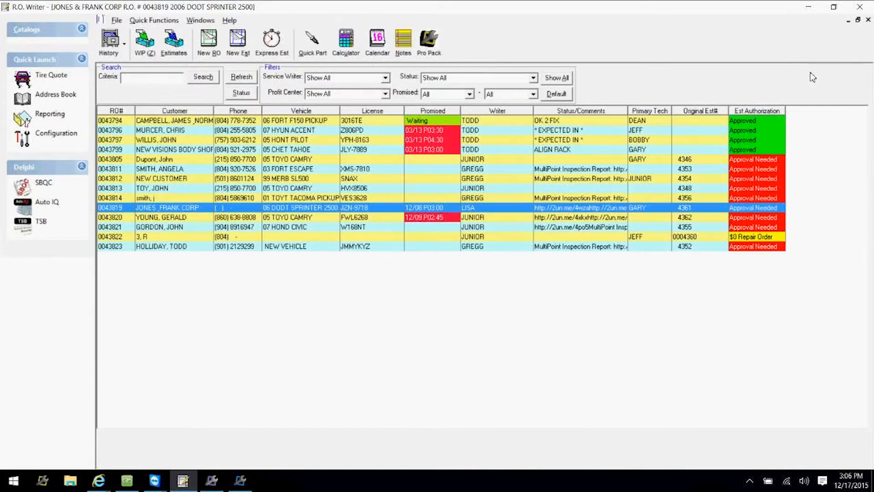
Return to Mobile Manager Pro and set the schedule date to February 15, 2016 to view the JONES & FRANK CORP appointment
left_click(159, 479)
left_click(208, 434)
left_click(559, 82)
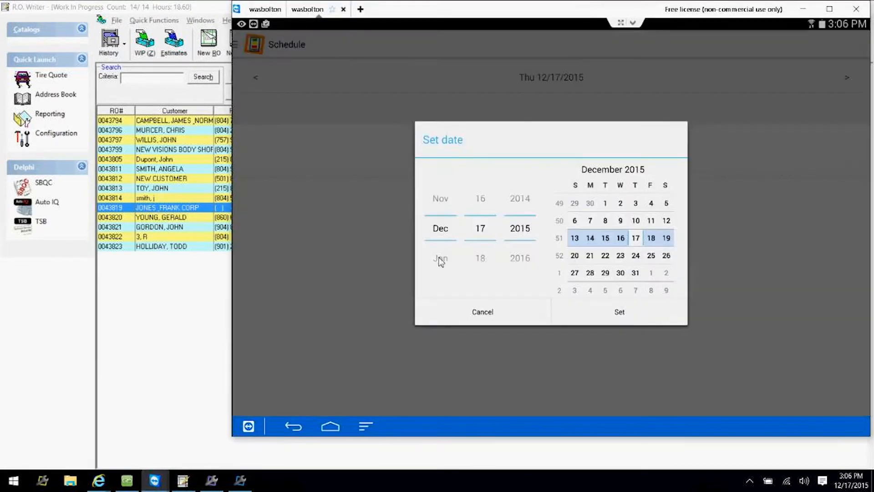
left_click_drag(441, 248, 445, 182)
left_click(447, 256)
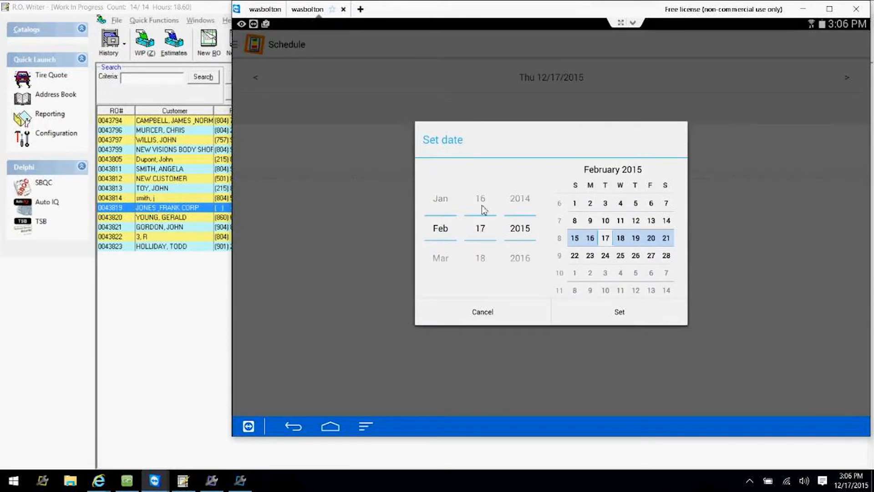
left_click_drag(482, 208, 519, 235)
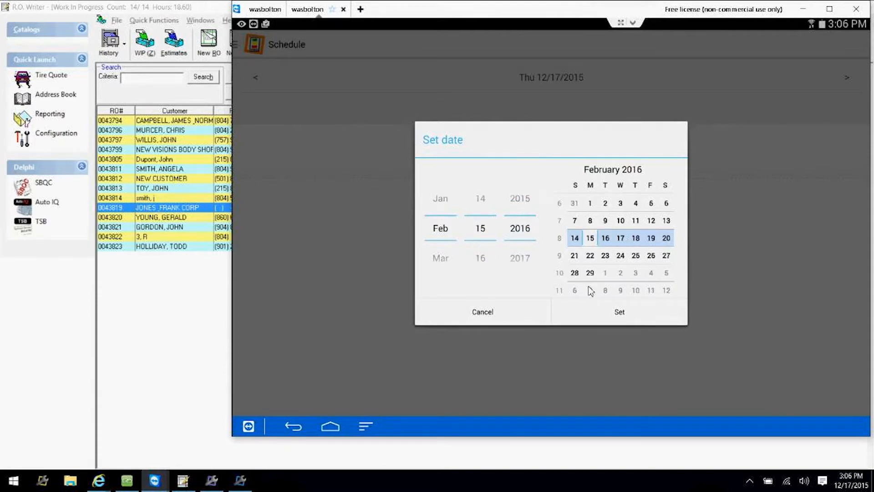
left_click(619, 314)
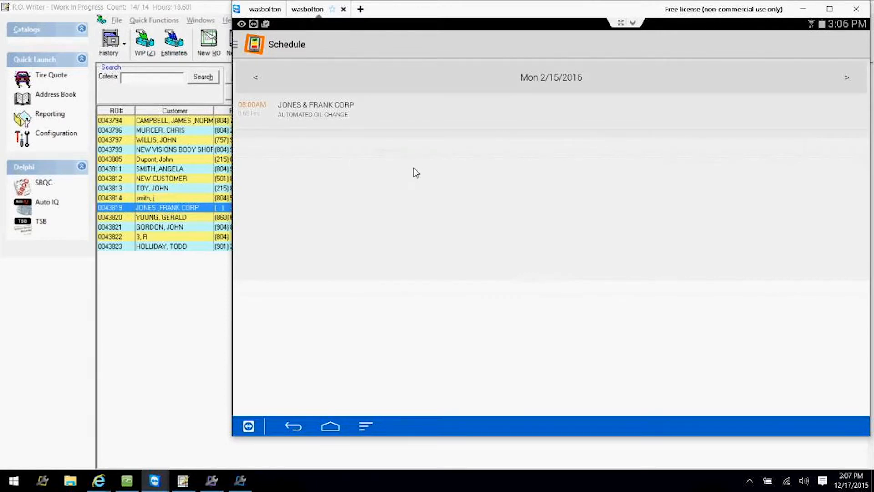
left_click(338, 114)
Open Team Chat and activate its message field
left_click(236, 44)
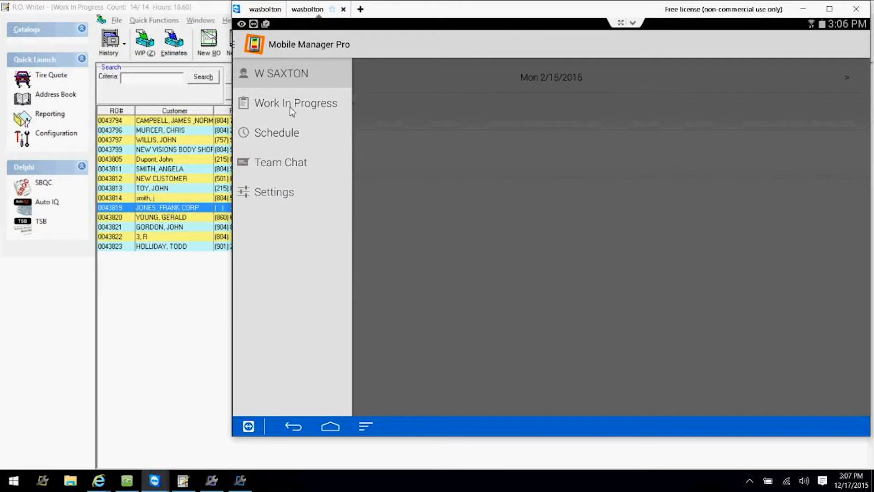
left_click(285, 167)
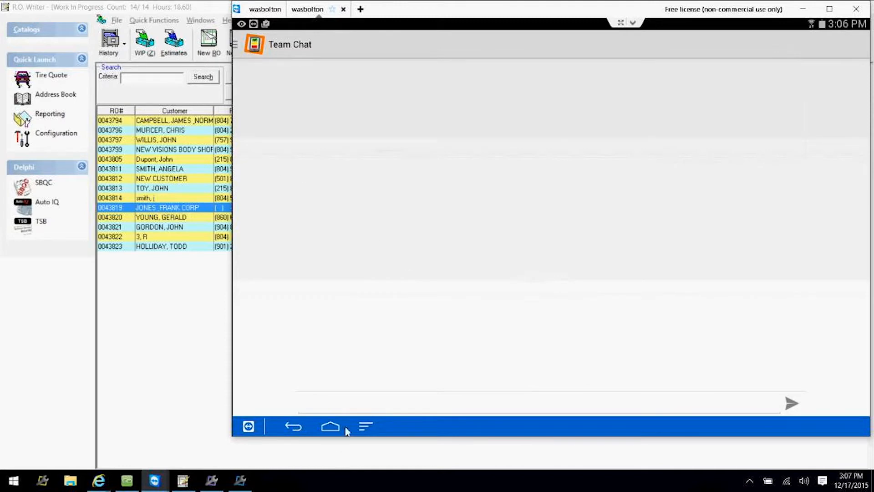
left_click(346, 408)
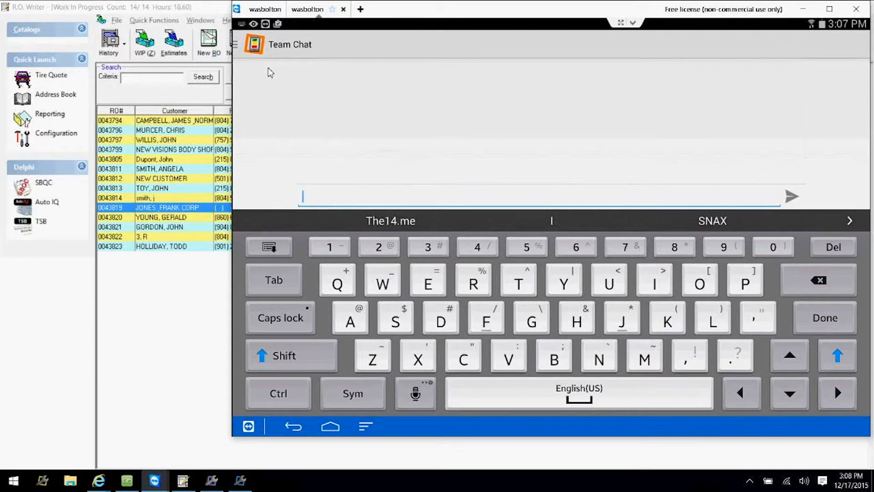
Go back to the Work In Progress list and refresh it
left_click(247, 54)
left_click(280, 104)
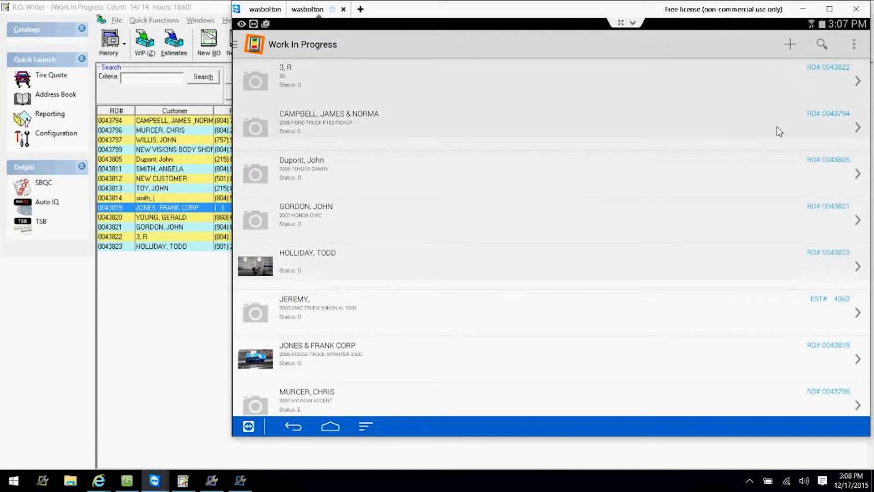
left_click(854, 45)
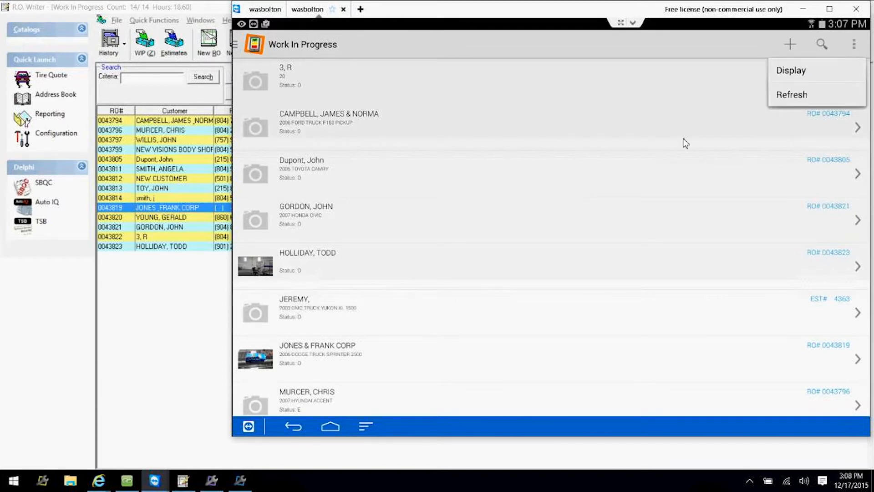
left_click(790, 101)
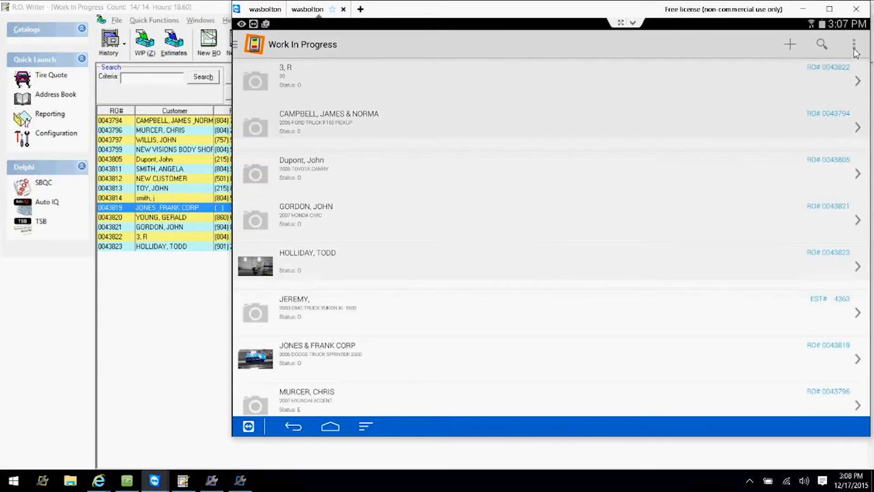
Check the Work In Progress sort options, keep sorting by Customer, and filter the list to the technician listed after CUSTOMER SAT
left_click(854, 45)
left_click(797, 80)
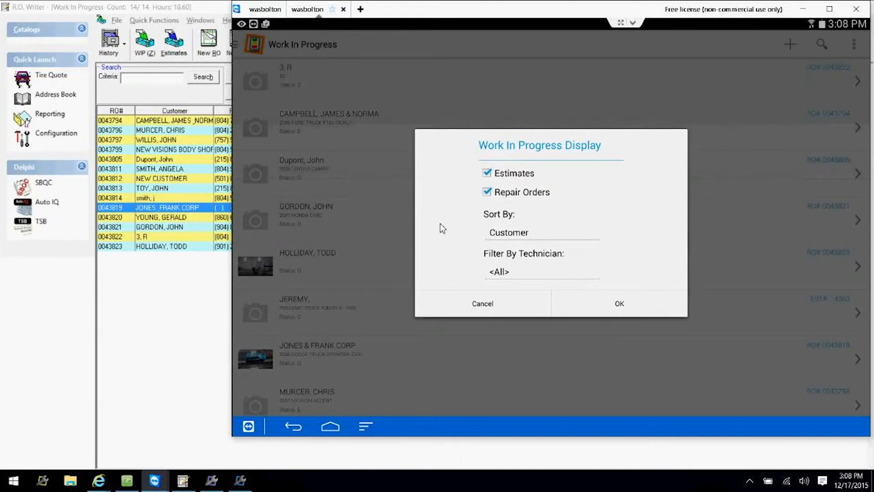
left_click(508, 237)
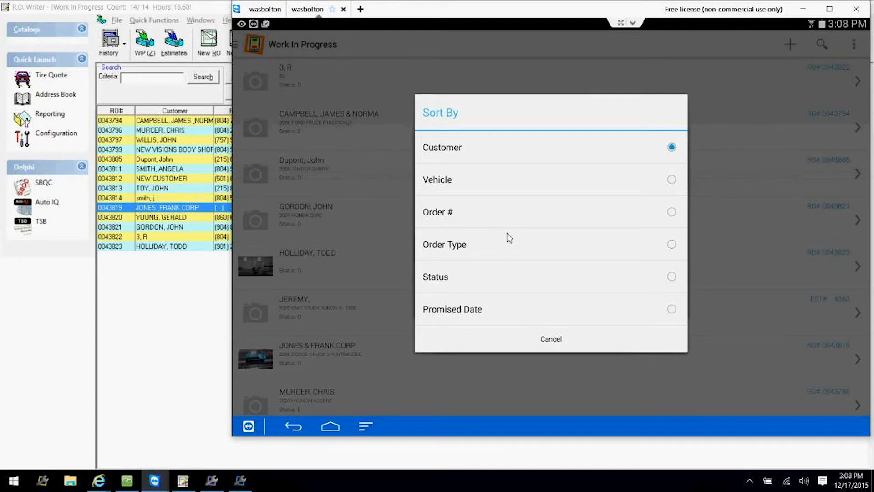
left_click(551, 344)
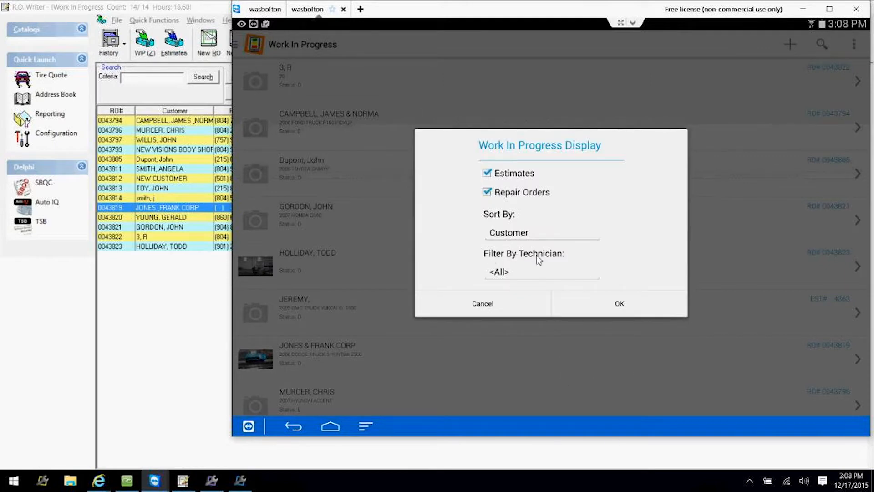
left_click(496, 273)
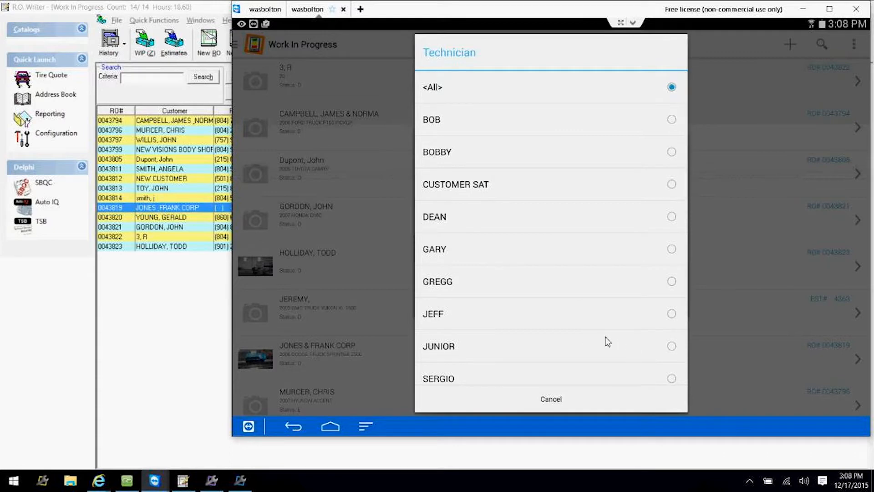
left_click(435, 222)
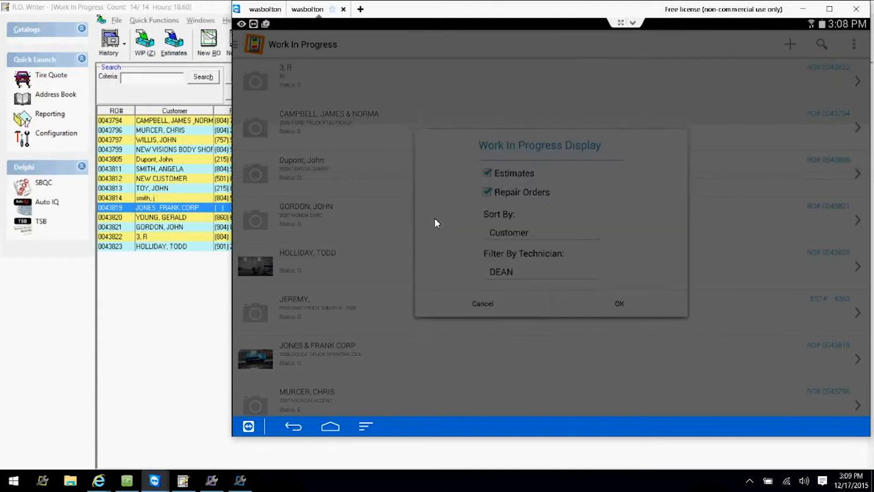
left_click(624, 308)
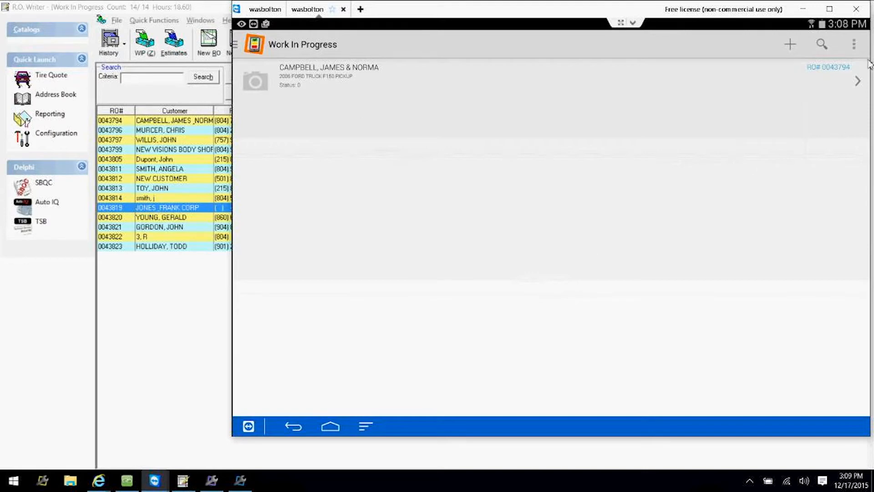
Set the Work In Progress technician filter to <All>
left_click(854, 46)
left_click(786, 76)
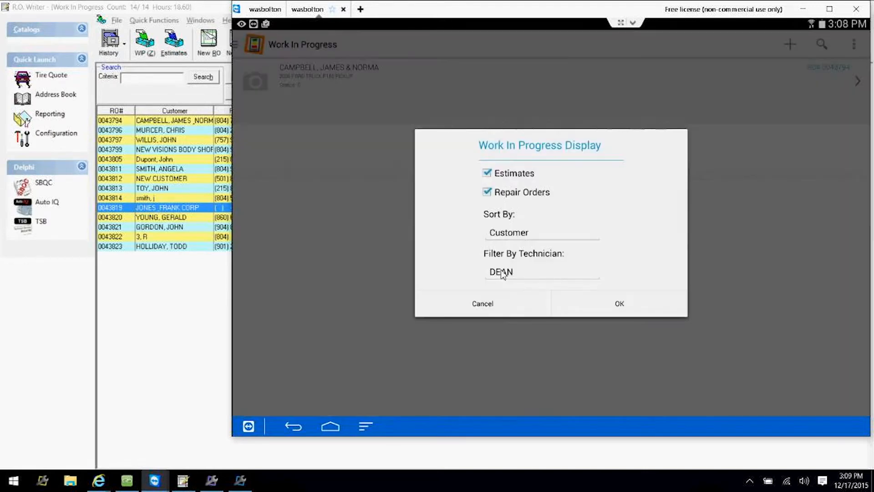
left_click(501, 271)
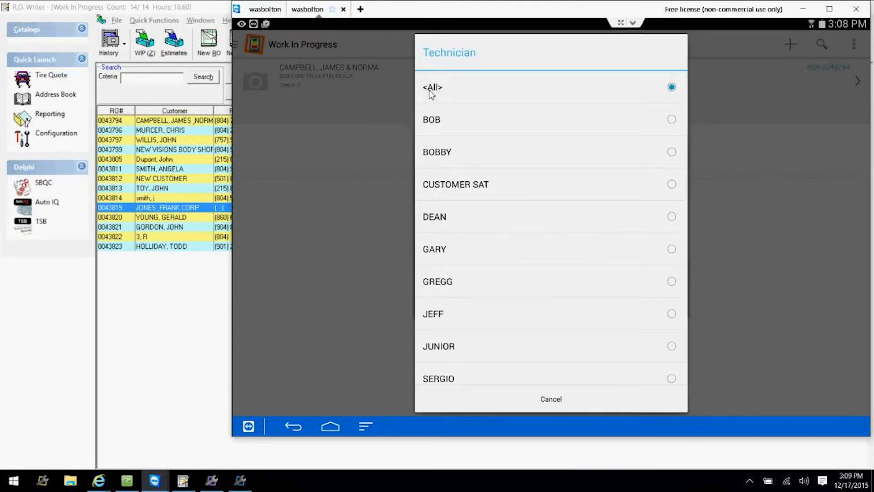
left_click(431, 93)
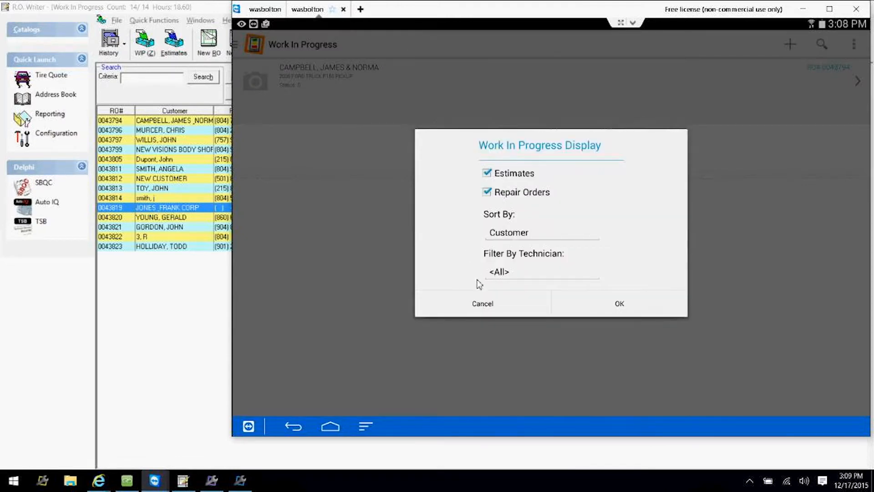
left_click(620, 304)
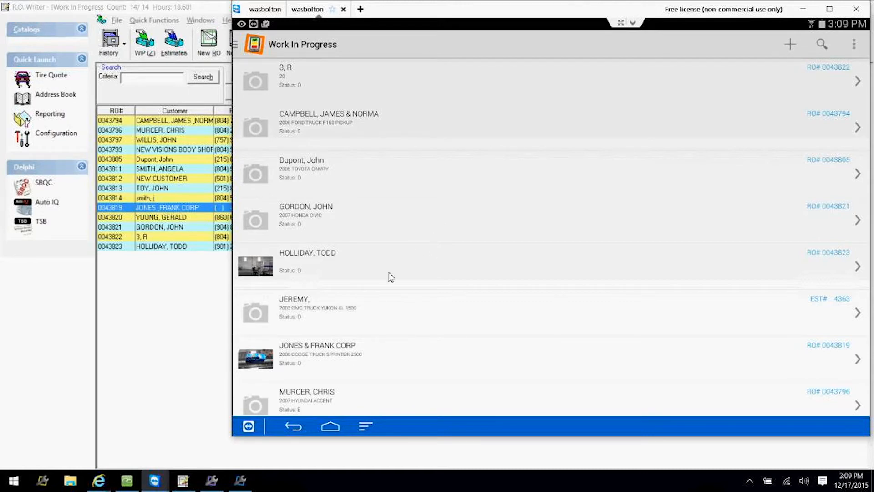
Switch to Internet Explorer and open the Step-by-Step Help Guide from the Bolt On Technology Support page
left_click(805, 11)
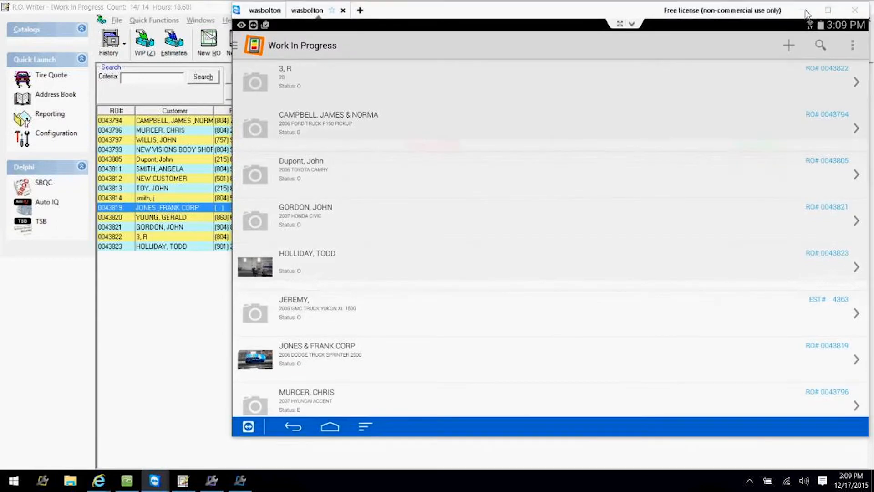
left_click(811, 10)
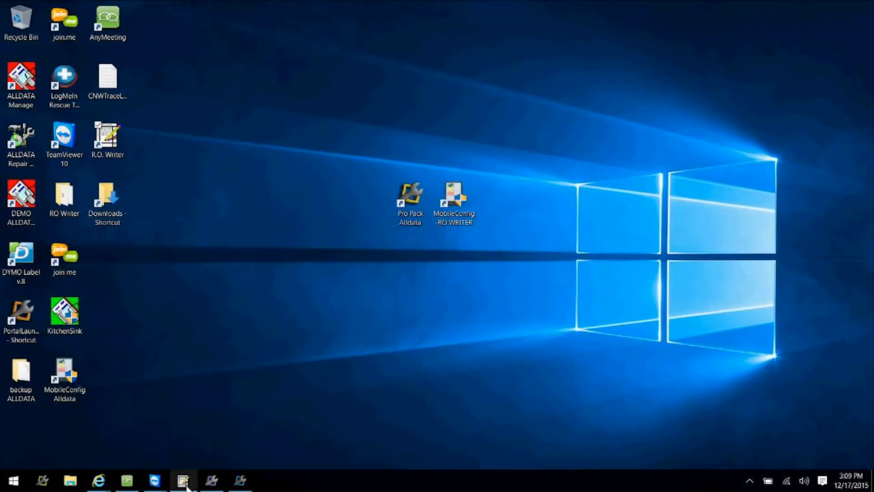
mouse_move(99, 481)
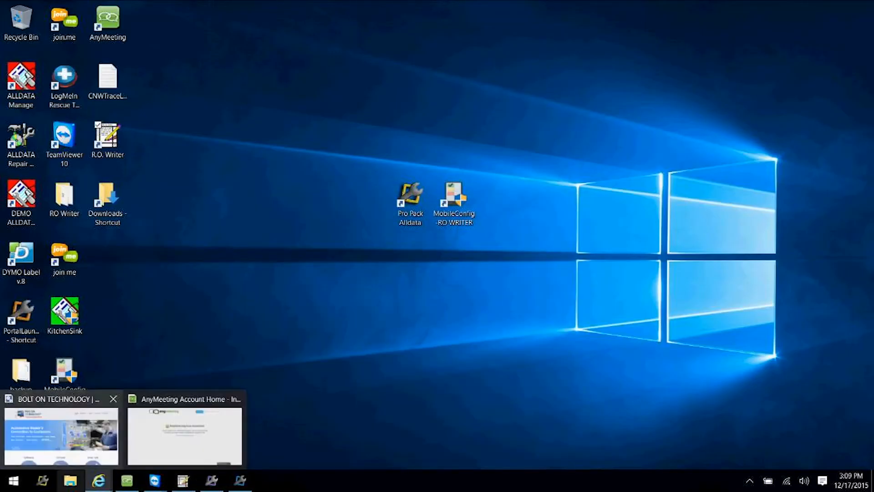
left_click(66, 444)
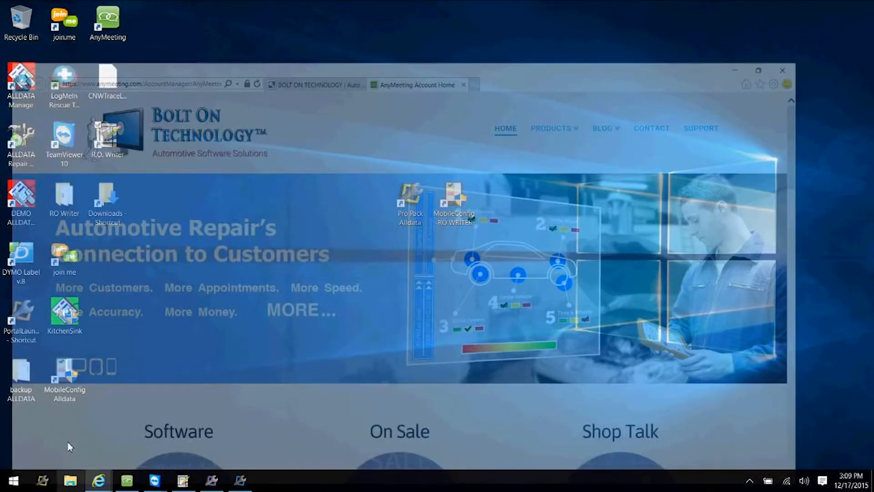
left_click(769, 73)
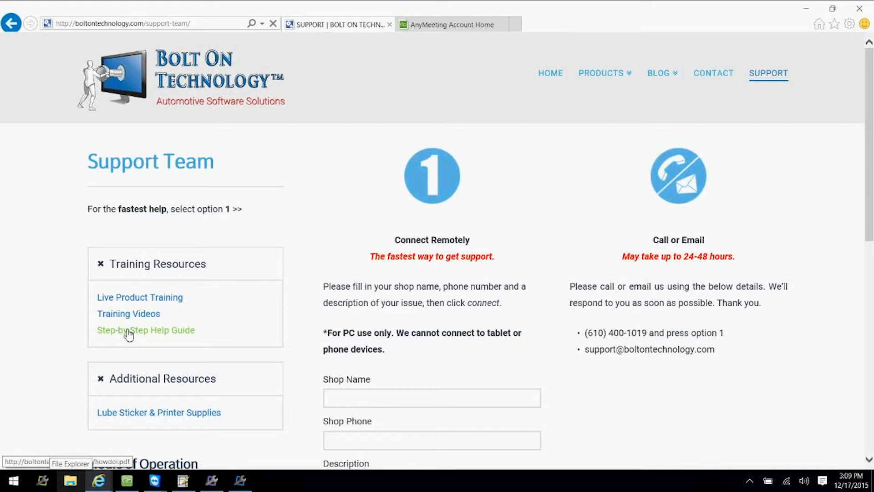
left_click(127, 332)
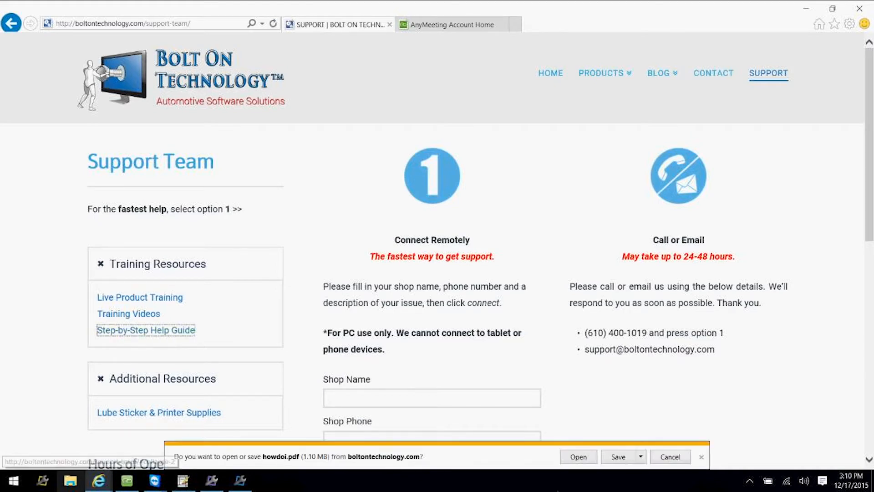
left_click(568, 460)
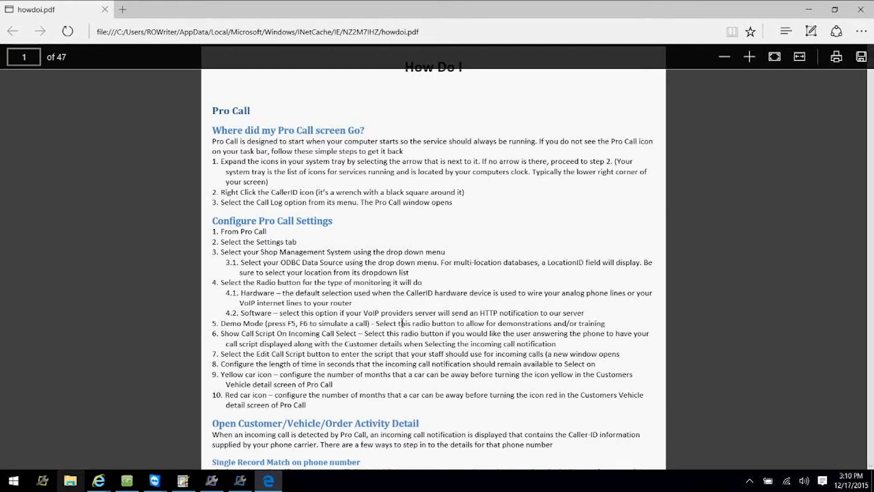
Look through the howdoi.pdf guide from the Pro Call topics to the Lube Sticker Pro and Advanced Scheduling instructions
scroll(360, 268, "down", 3)
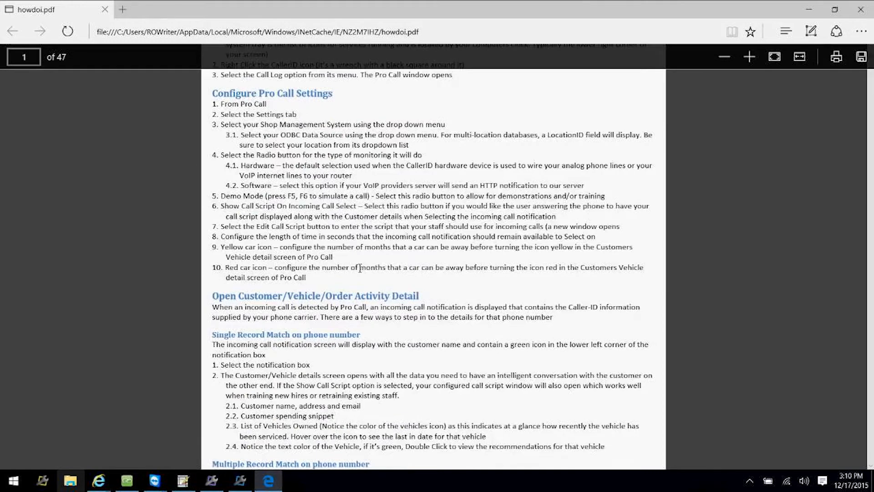
scroll(360, 268, "down", 8)
scroll(360, 269, "down", 9)
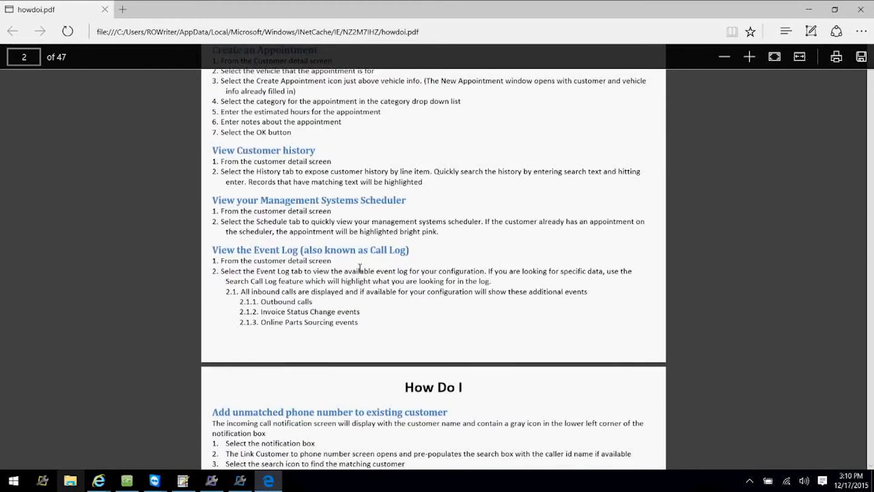
scroll(360, 269, "down", 8)
scroll(360, 269, "down", 3)
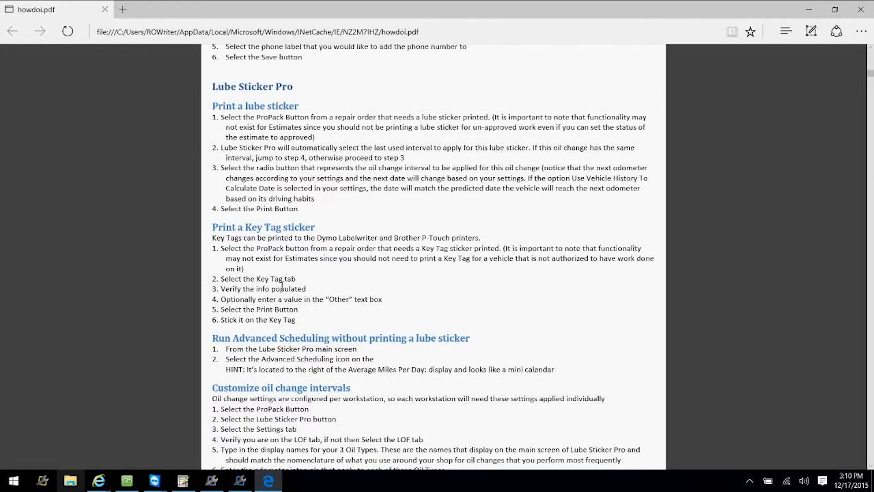
scroll(348, 354, "down", 4)
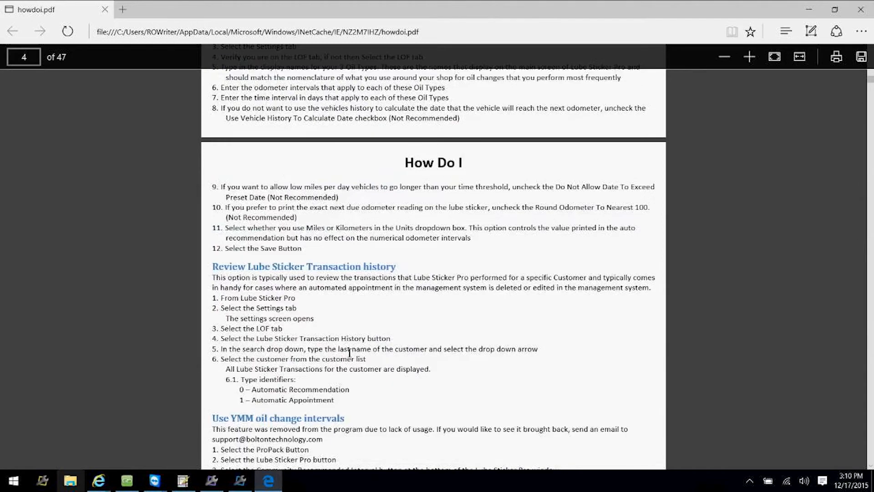
scroll(349, 353, "down", 5)
scroll(350, 353, "down", 10)
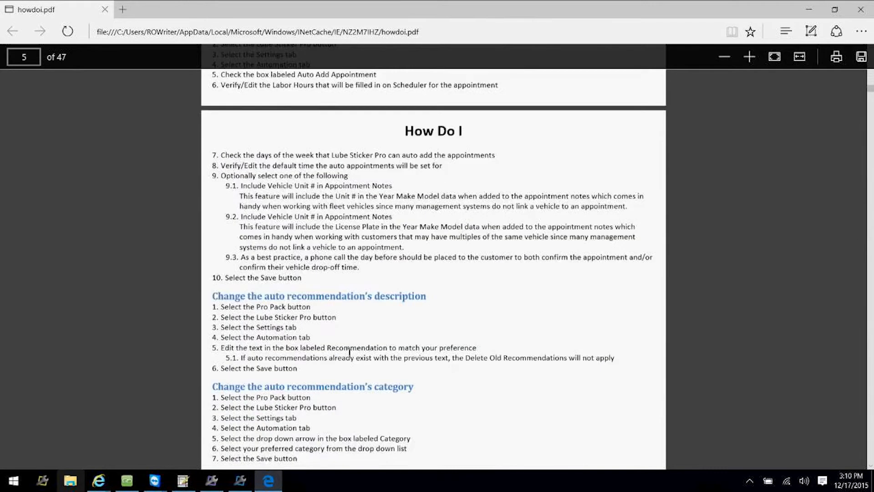
scroll(349, 353, "down", 10)
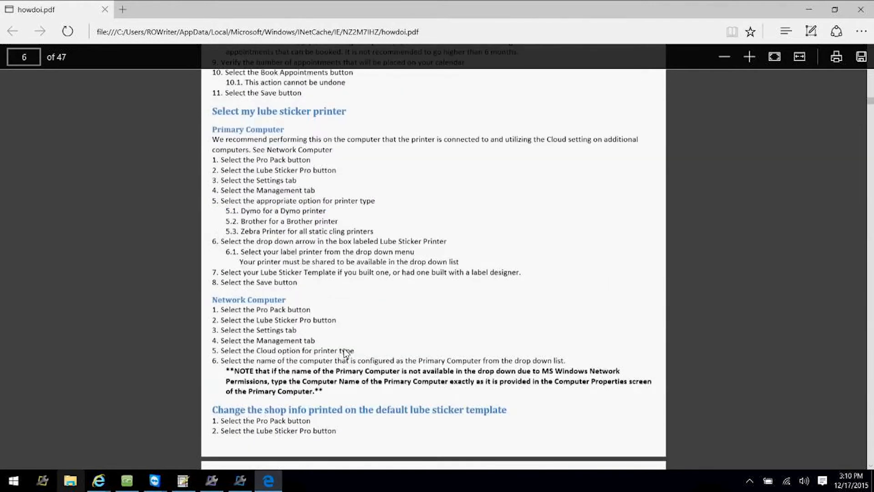
scroll(346, 353, "down", 8)
scroll(346, 353, "down", 3)
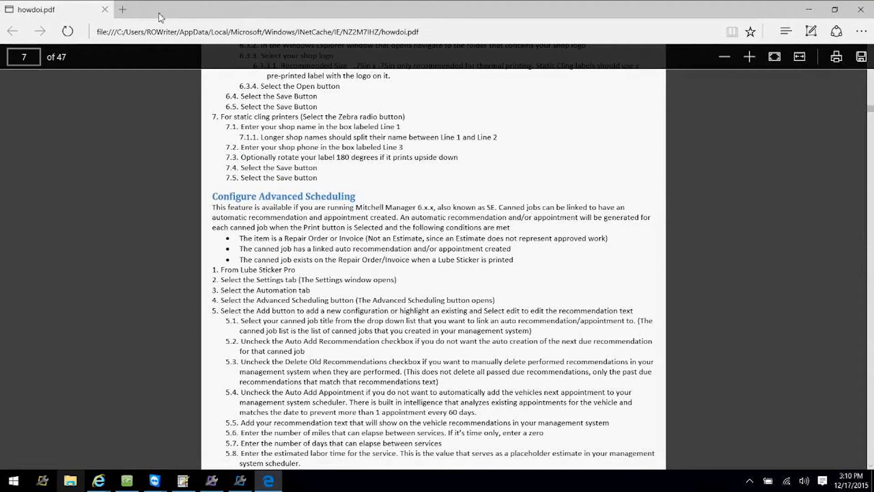
Close the help guide, minimize the Support page, and switch back to R.O. Writer
left_click(105, 12)
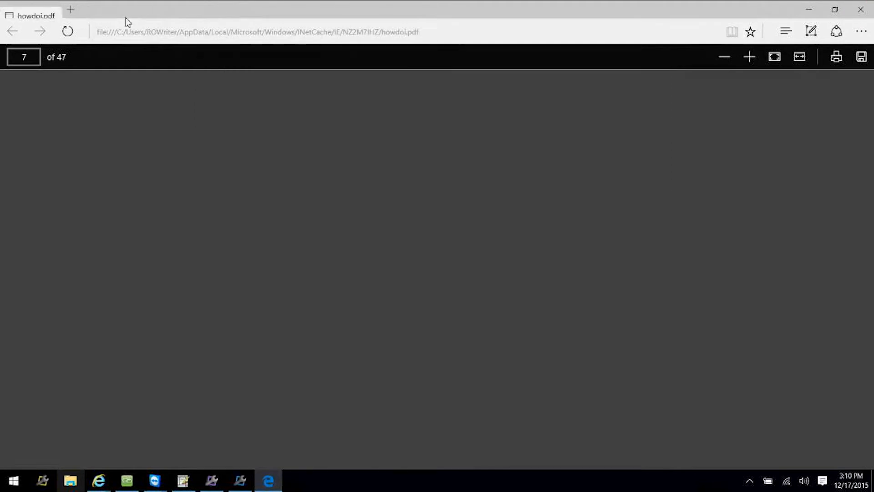
left_click(860, 9)
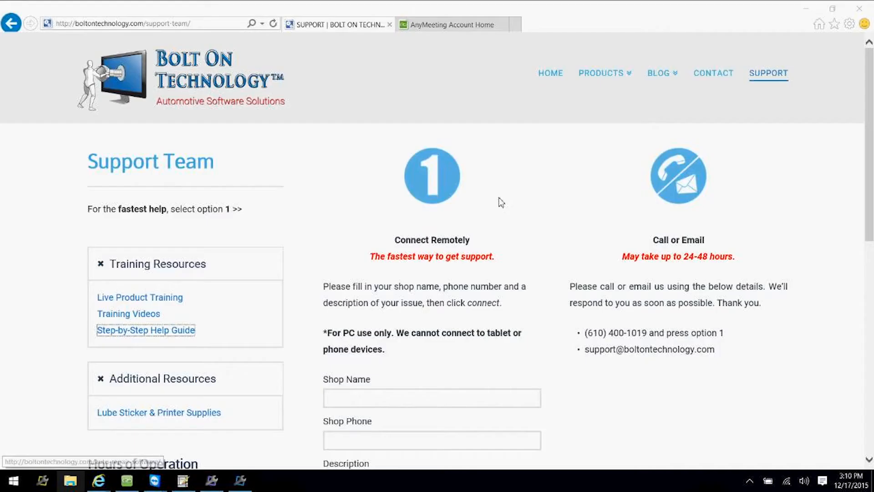
left_click(805, 8)
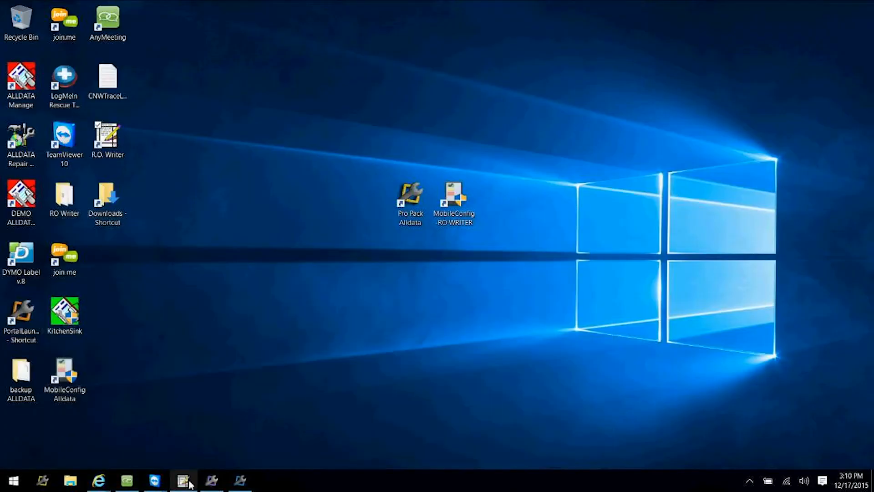
left_click(189, 482)
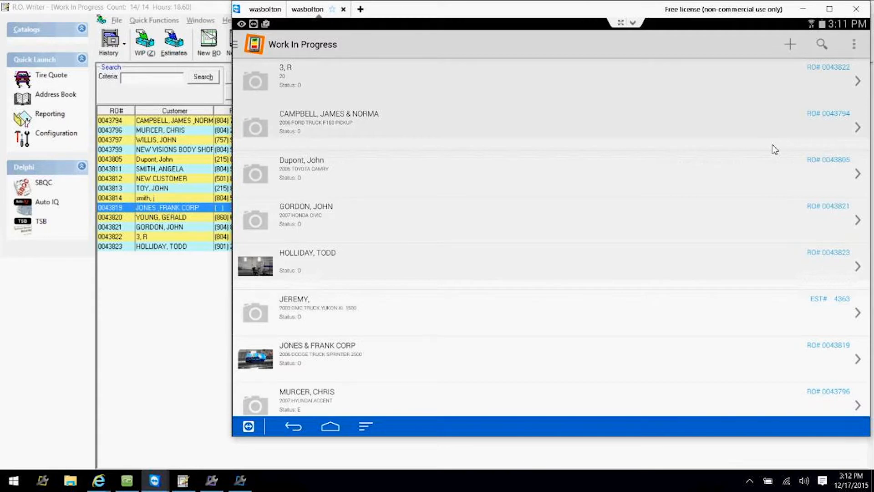
Start a new order from the mobile Work In Progress list and set its lookup to Search By VIN
left_click(790, 47)
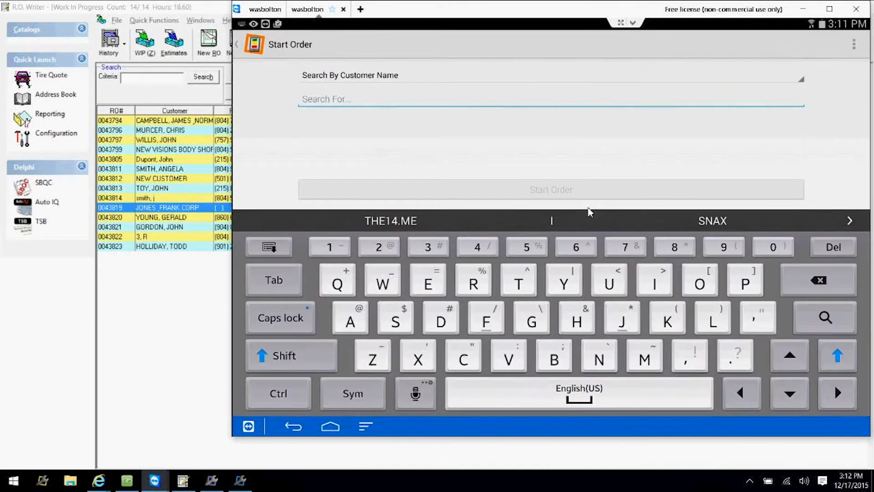
left_click(798, 81)
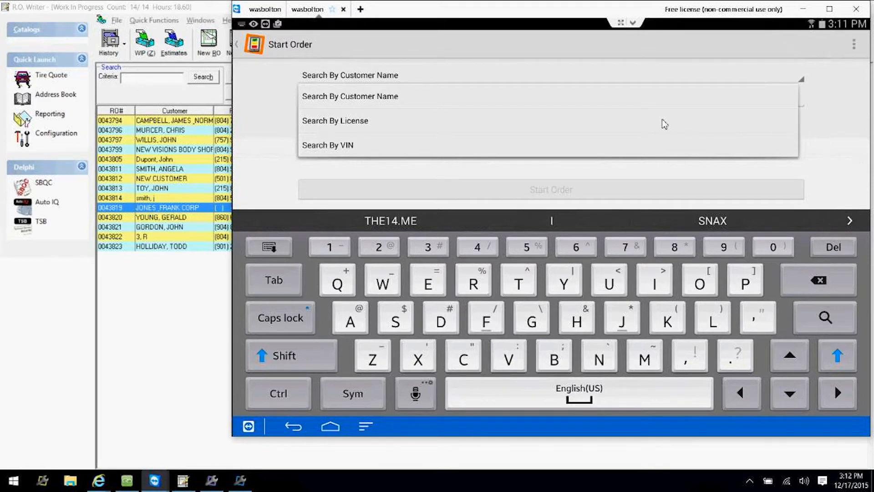
left_click(329, 146)
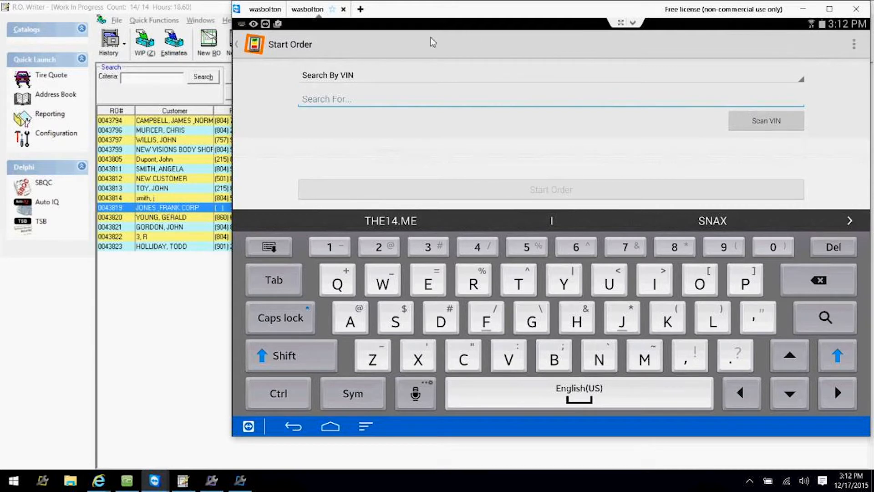
Change the order lookup to Search By Customer Name and search for a customer by surname
left_click(354, 77)
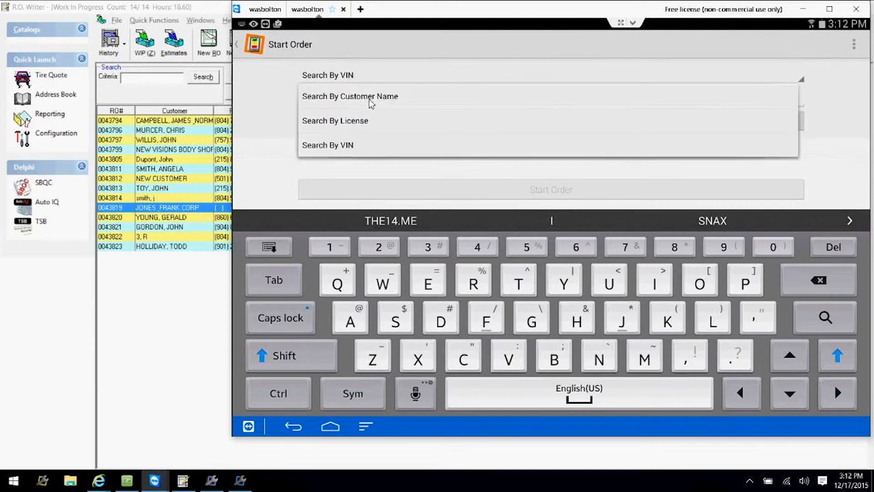
left_click(372, 102)
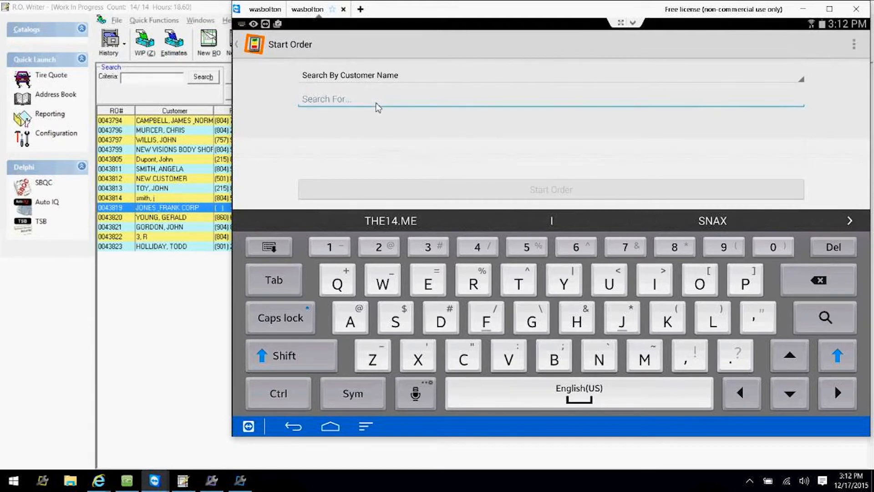
type("dAVIS")
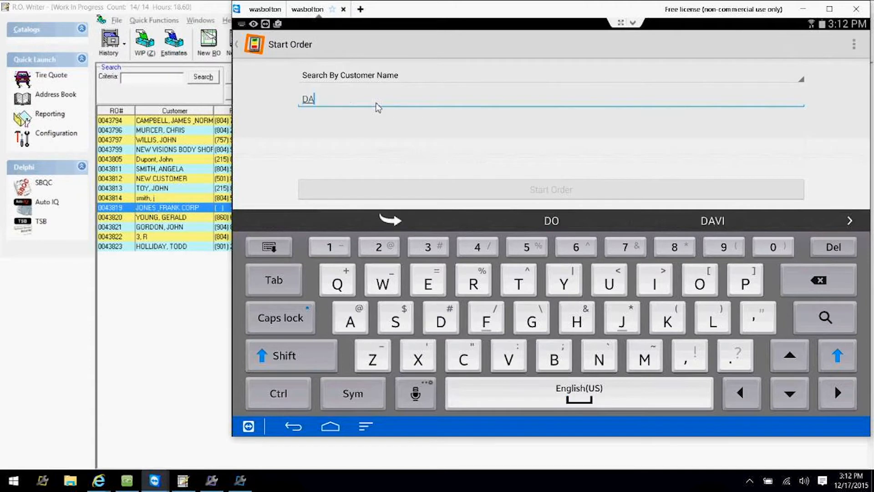
key("Return")
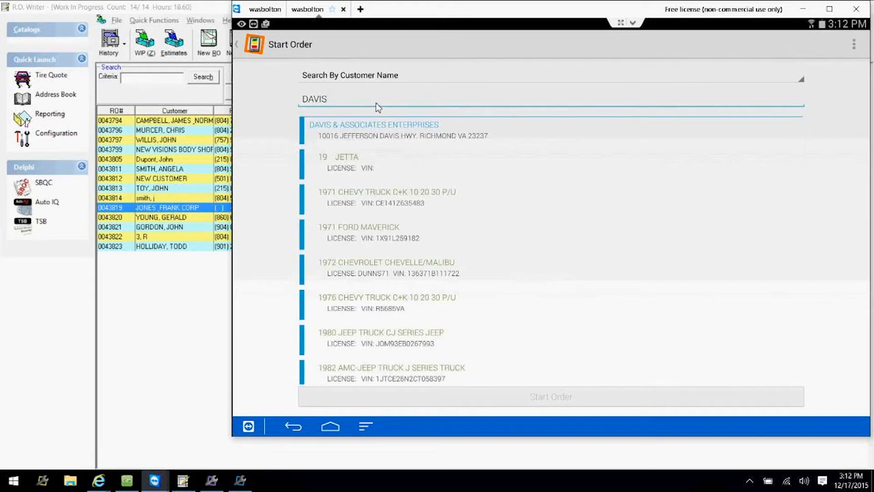
Examine the customers and vehicles listed in the Start Order search results
scroll(378, 108, "down", 10)
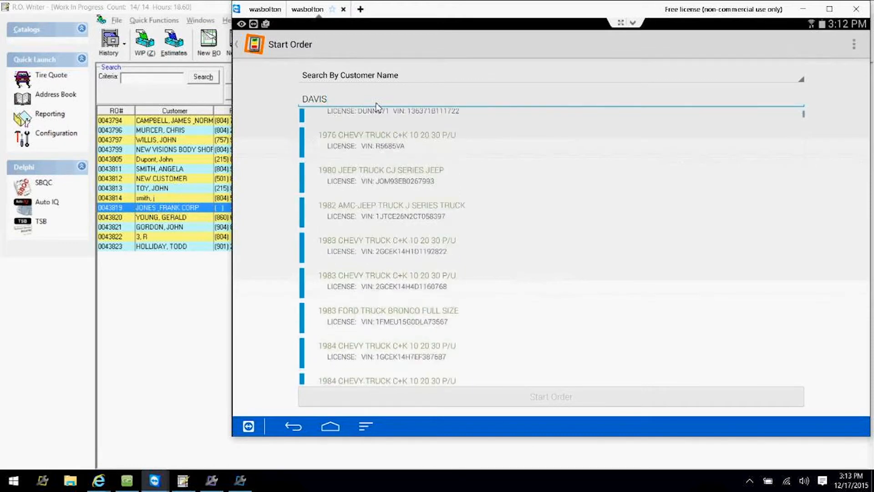
scroll(377, 108, "up", 10)
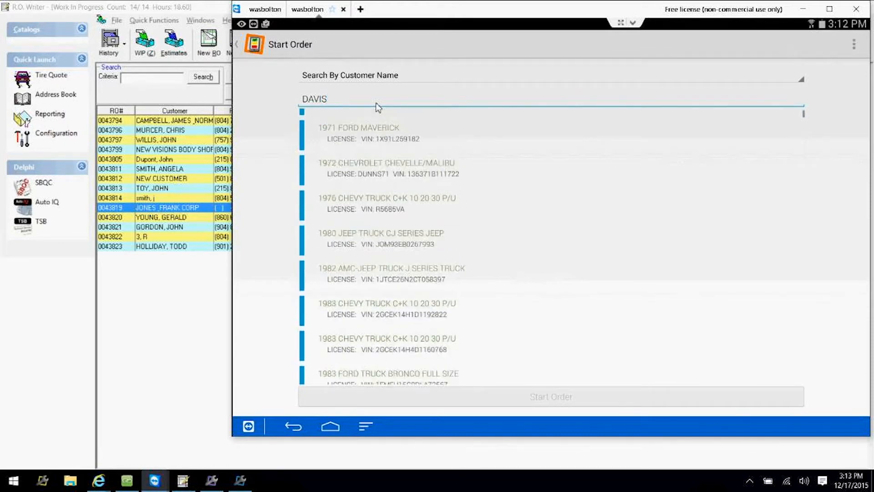
scroll(377, 107, "down", 10)
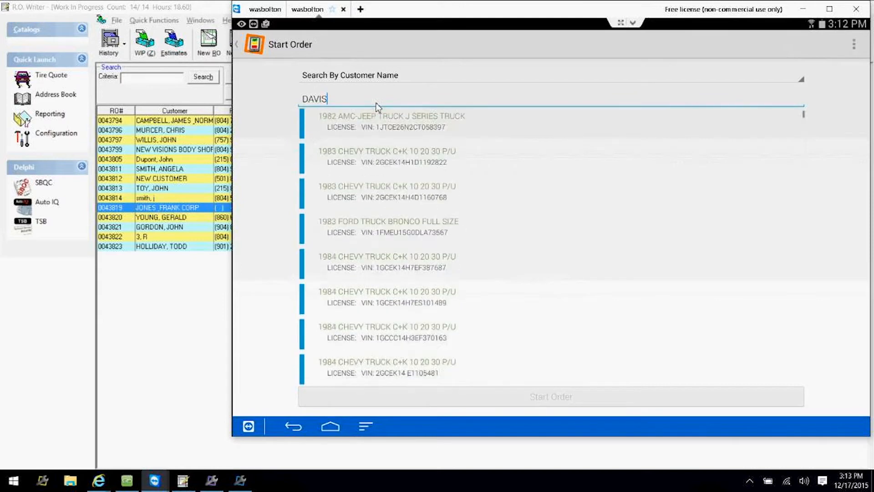
scroll(376, 108, "down", 10)
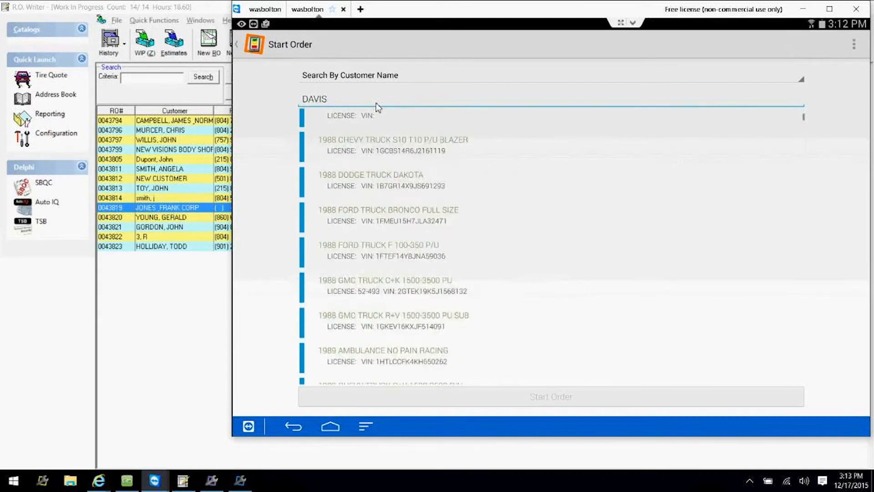
scroll(377, 108, "down", 10)
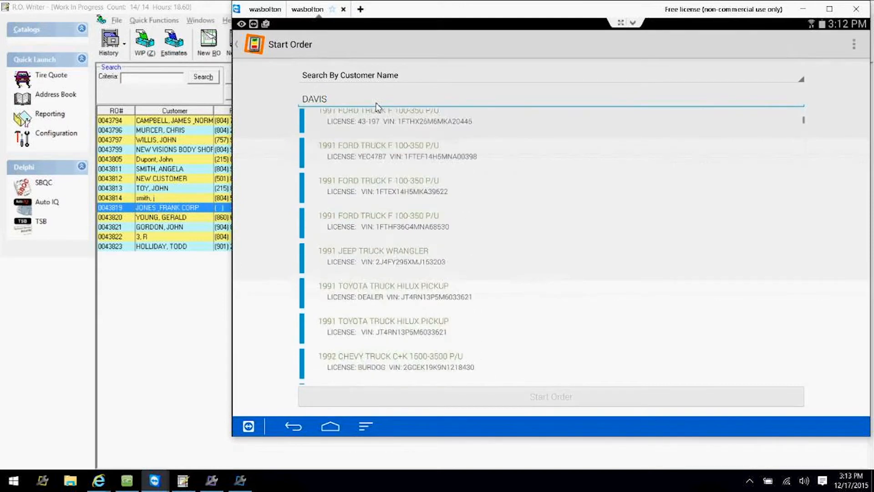
scroll(376, 107, "down", 5)
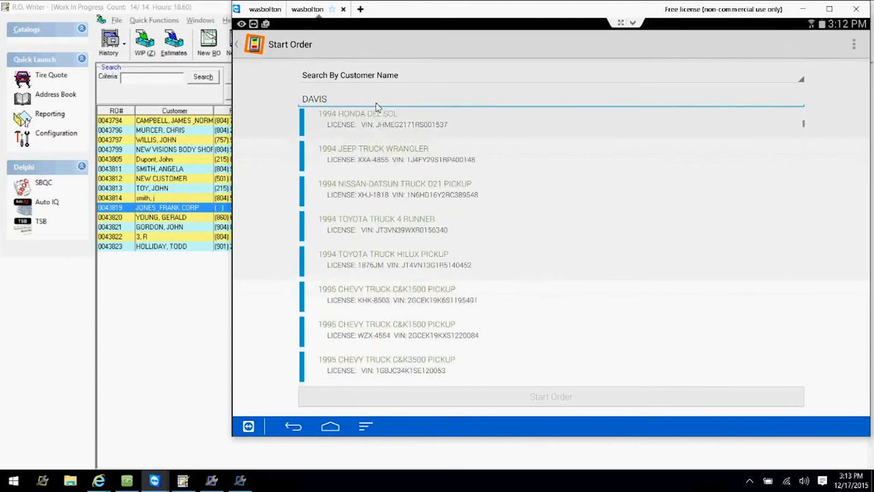
scroll(377, 108, "down", 8)
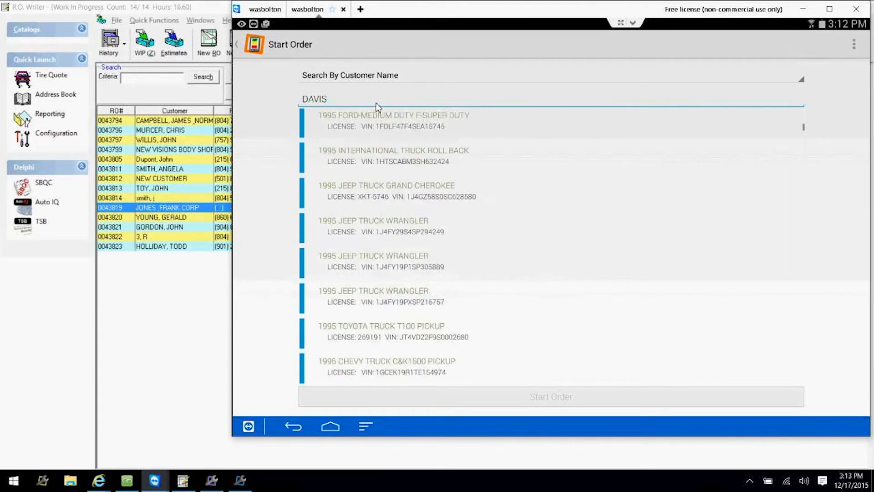
scroll(376, 107, "down", 8)
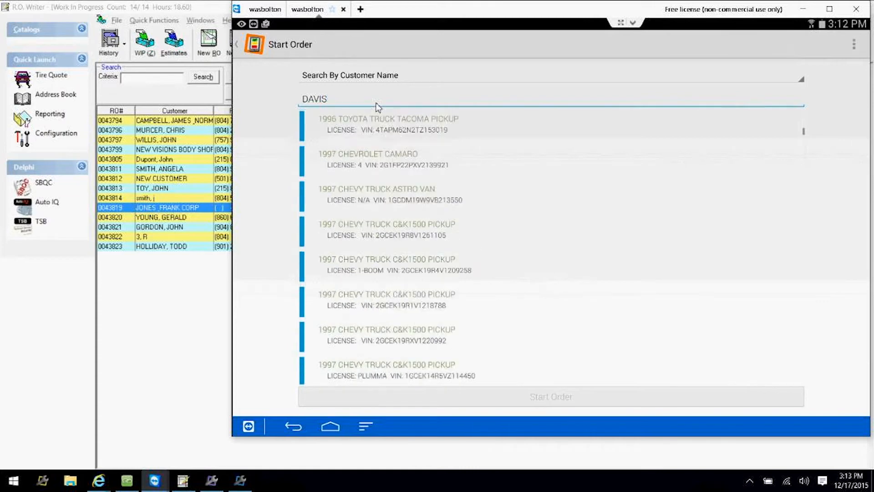
Replace the customer name in the Start Order lookup with GA and run the search
left_click(377, 107)
key("BackSpace")
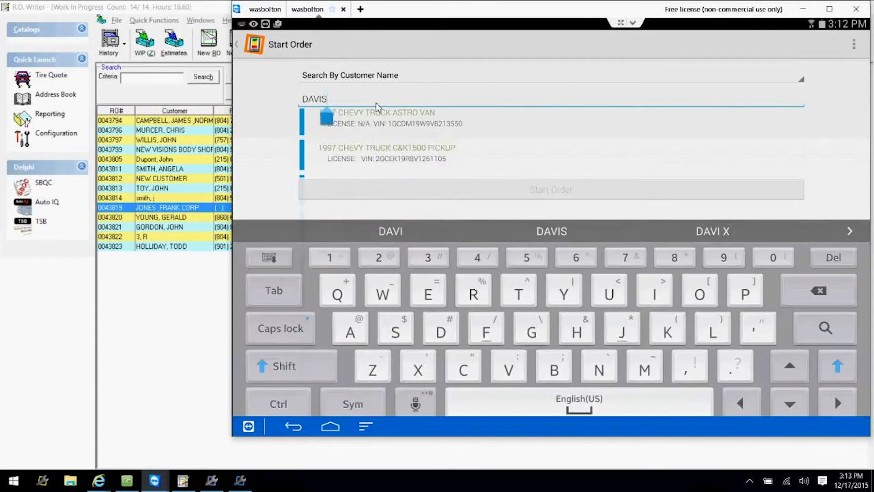
key("BackSpace")
key("BackSpace")
key("BackSpace")
key("BackSpace")
type("GA")
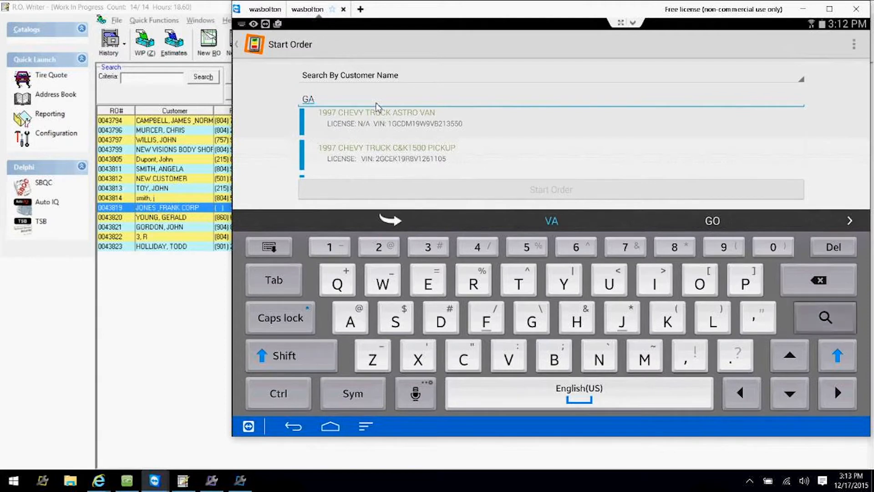
key("Return")
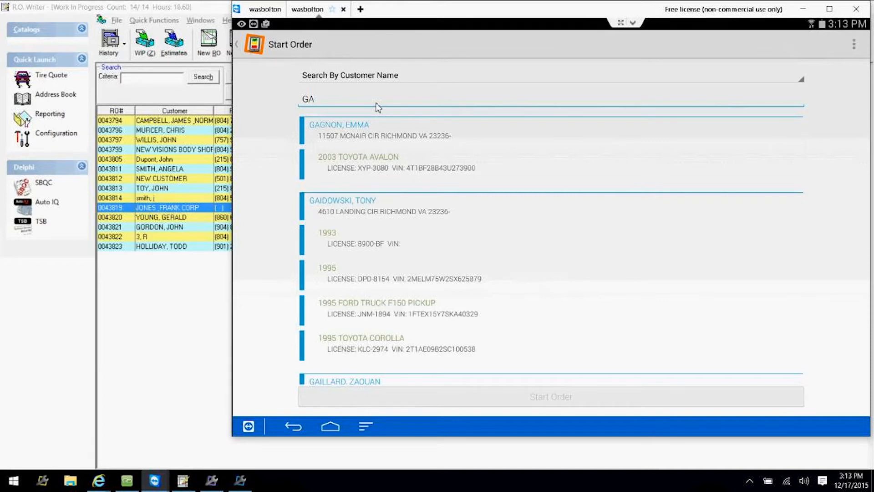
Look through the GA search results and select the customer who owns the 1997 Nissan-Datsun Truck D21 pickup
scroll(377, 107, "down", 3)
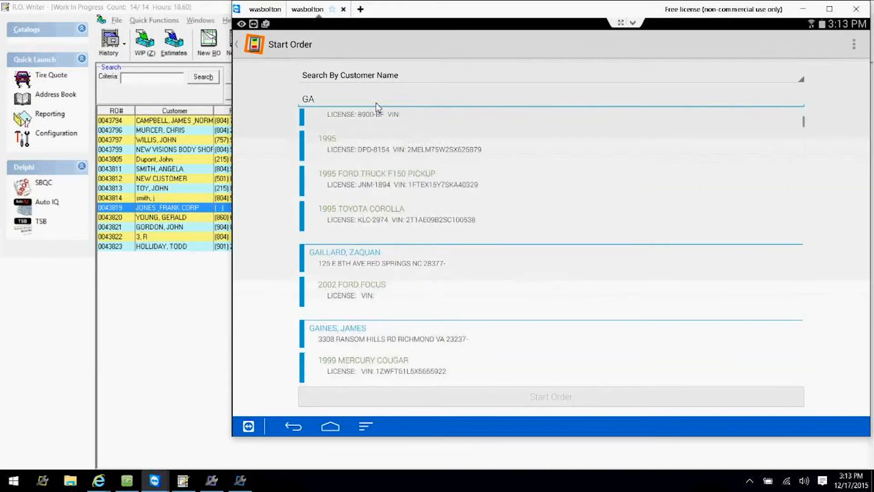
scroll(377, 107, "down", 4)
scroll(377, 107, "down", 1)
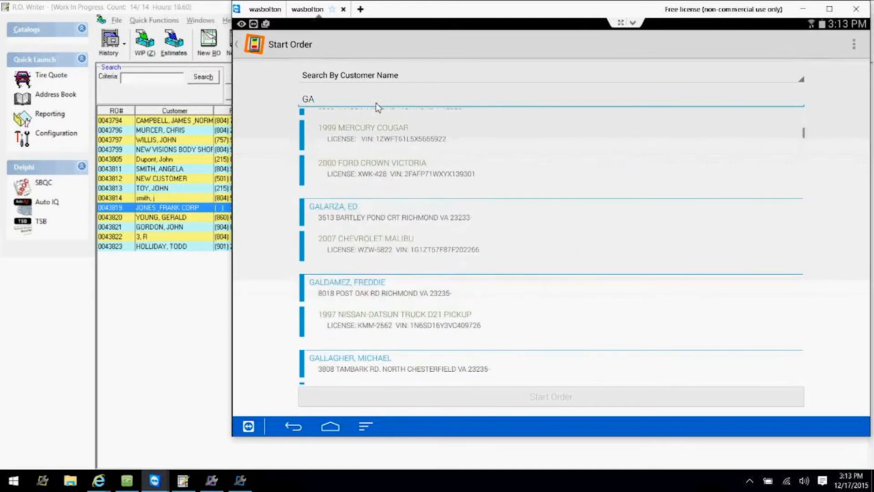
scroll(377, 107, "down", 2)
scroll(377, 107, "down", 2)
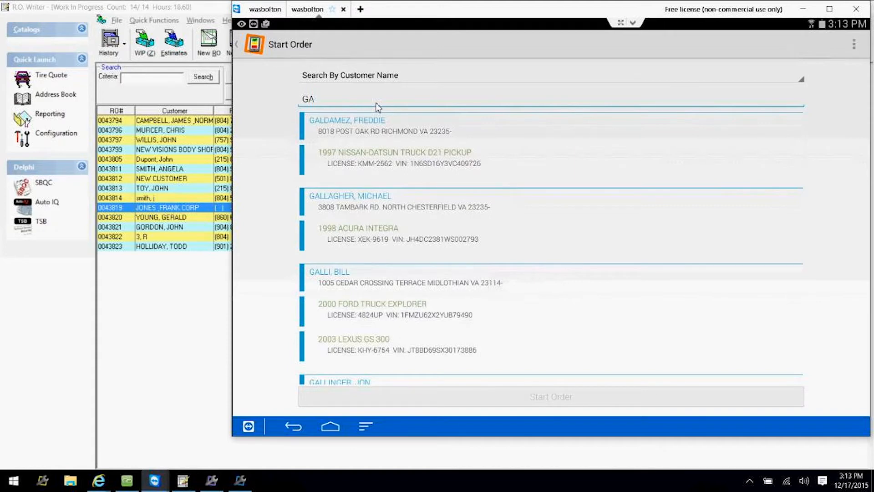
left_click(377, 107)
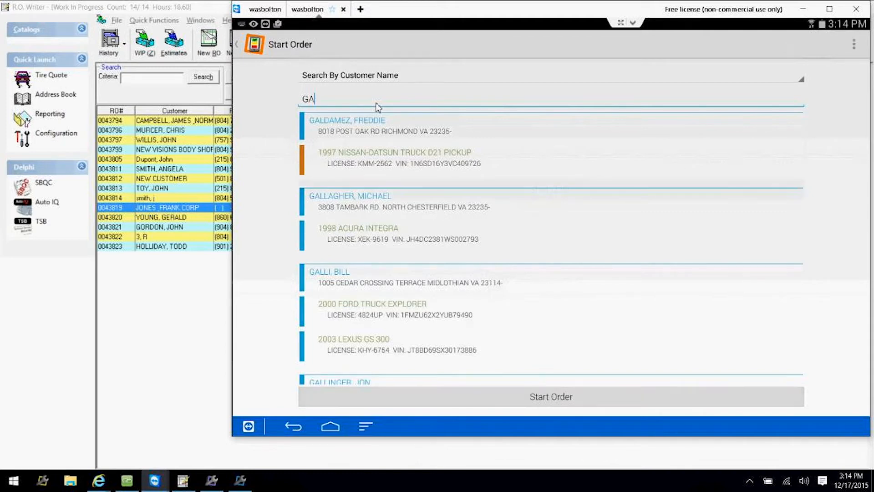
left_click(377, 107)
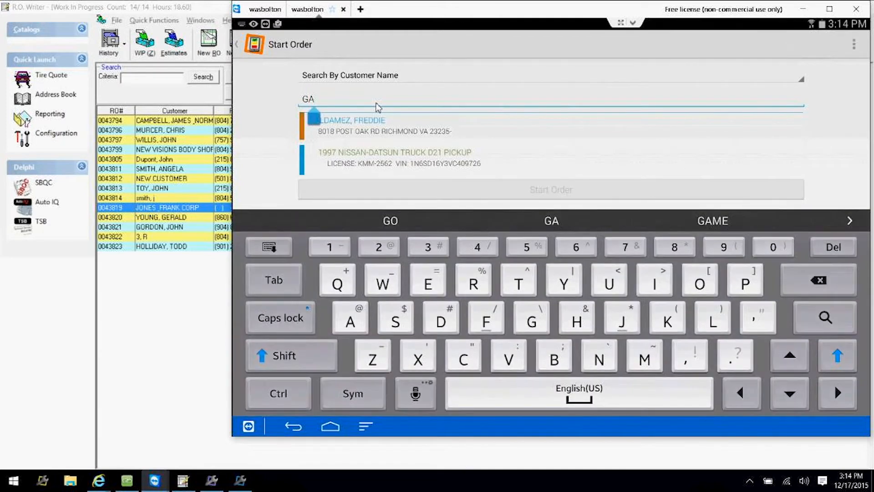
key("Return")
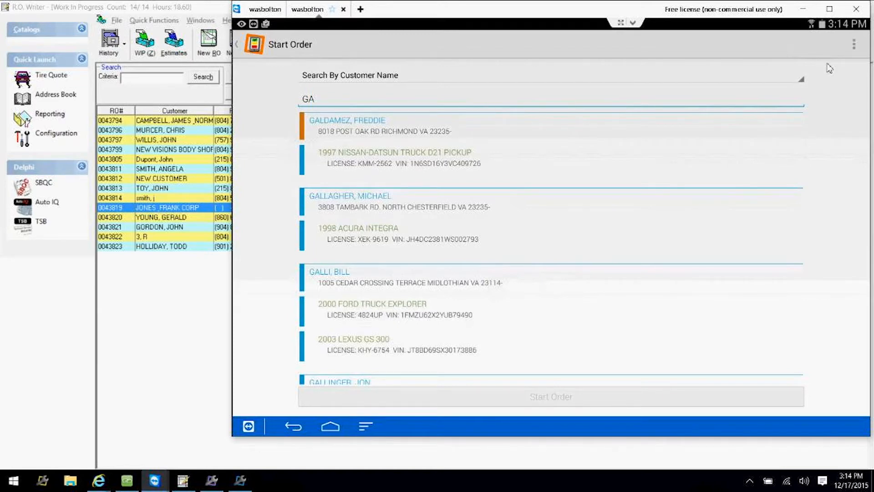
Start an order with a new vehicle for the selected customer and fill in odometer 55236, the service writer and the technician
left_click(855, 44)
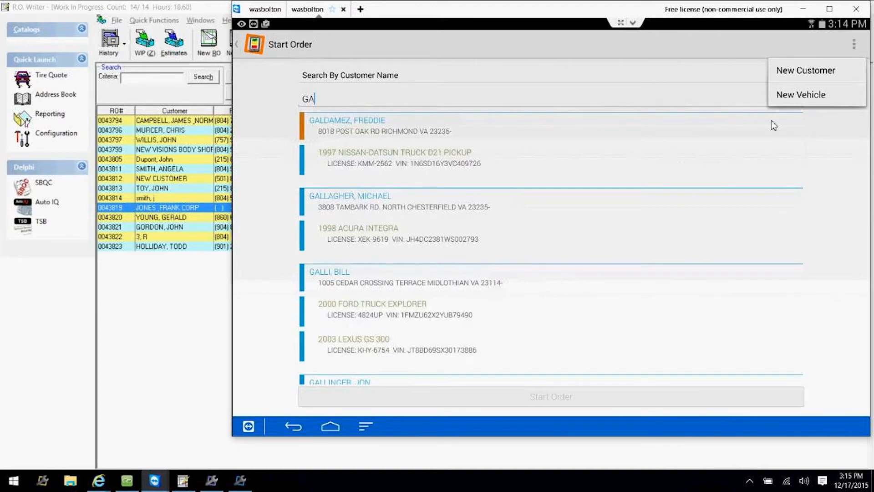
left_click(692, 122)
left_click(463, 170)
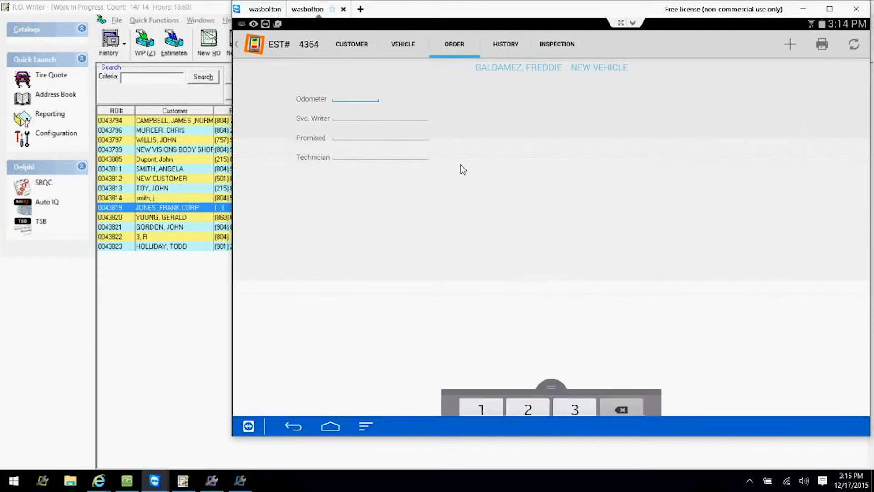
type("55236")
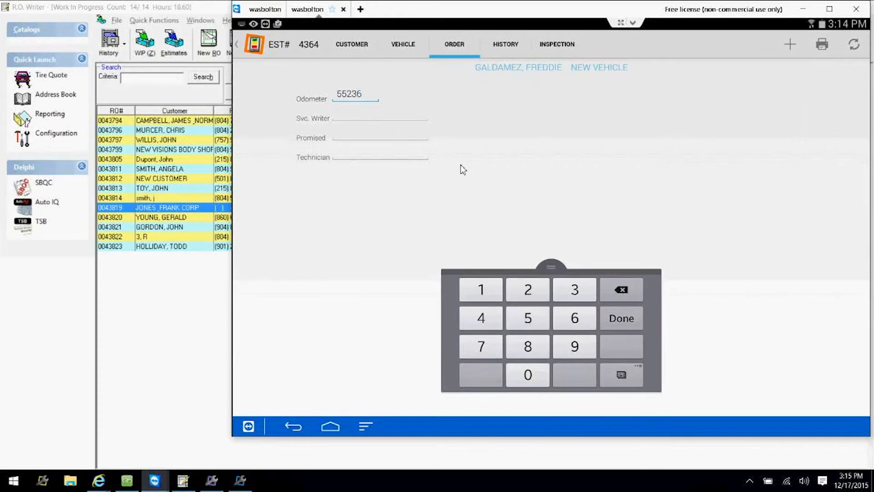
key("Return")
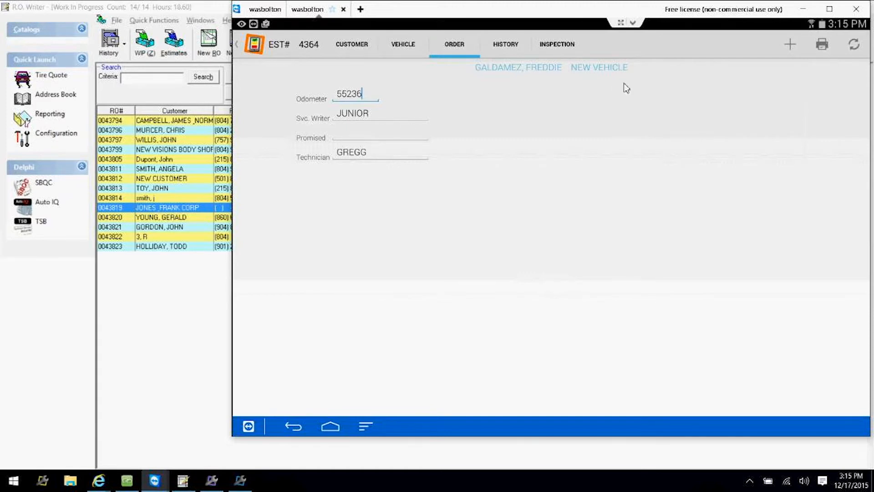
View the service requests of the 2006 Sprinter 2500 repair order in R.O. Writer, then return to the mobile estimate
left_click(802, 9)
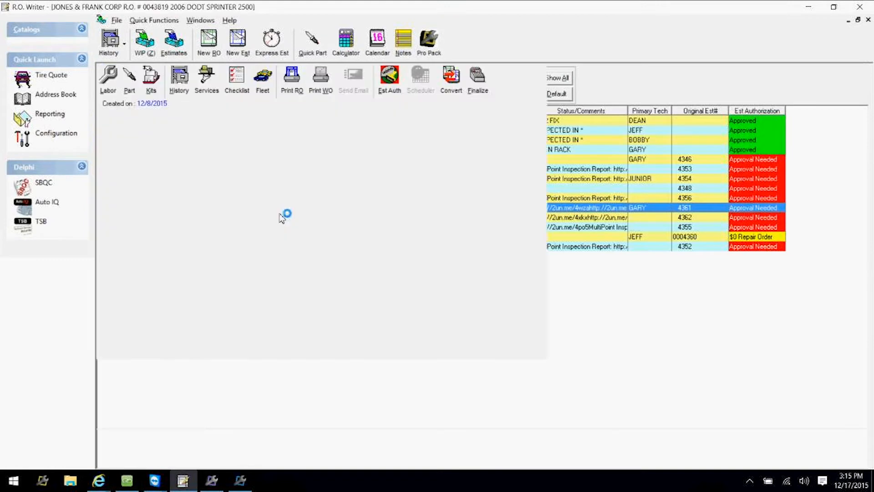
left_click(208, 462)
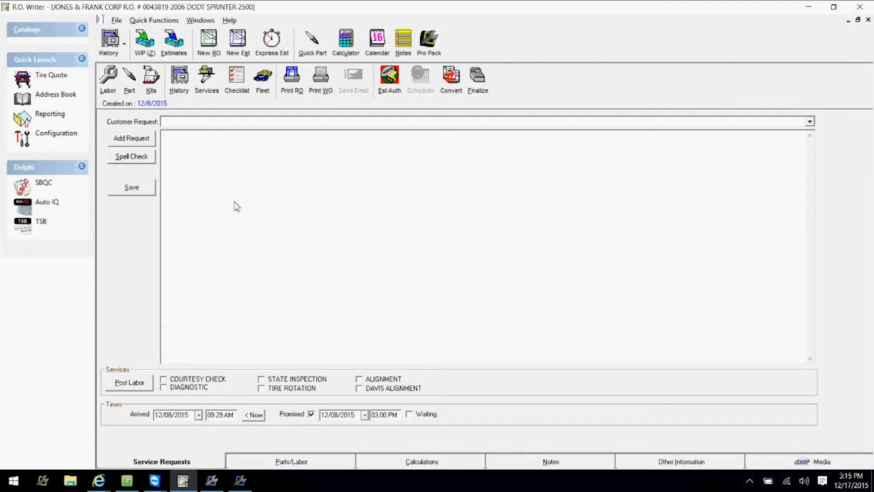
left_click(868, 19)
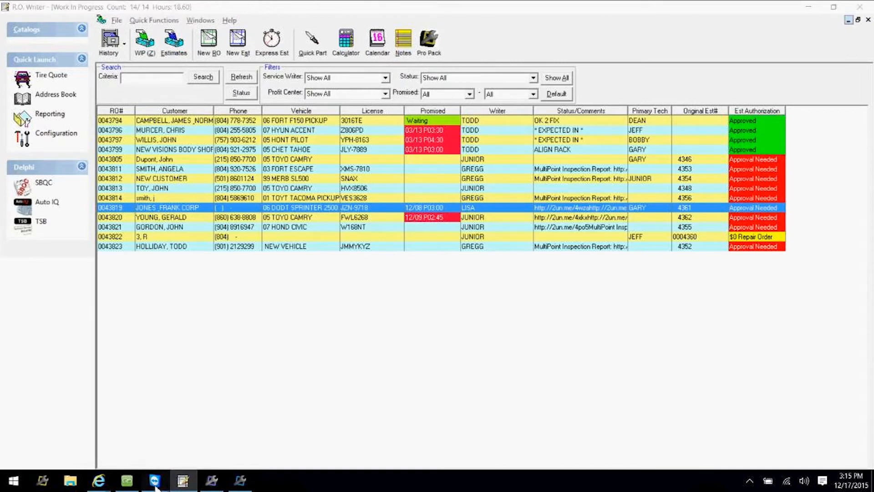
mouse_move(154, 480)
left_click(225, 436)
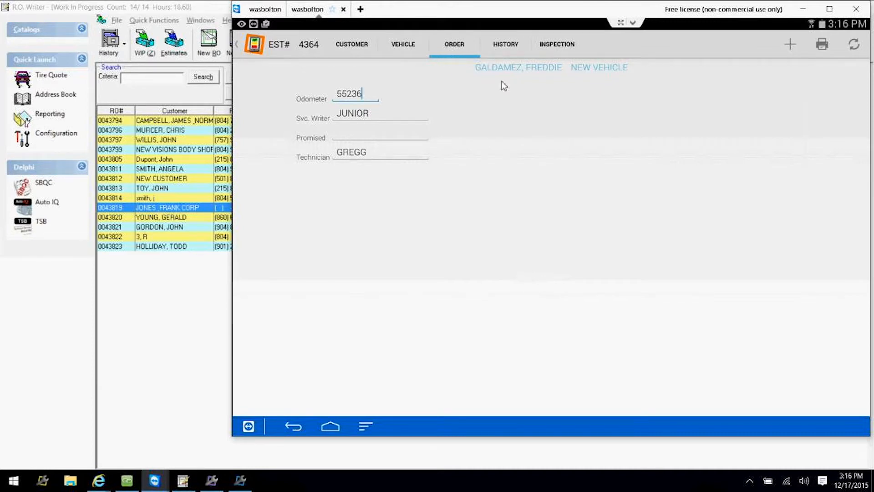
left_click(404, 47)
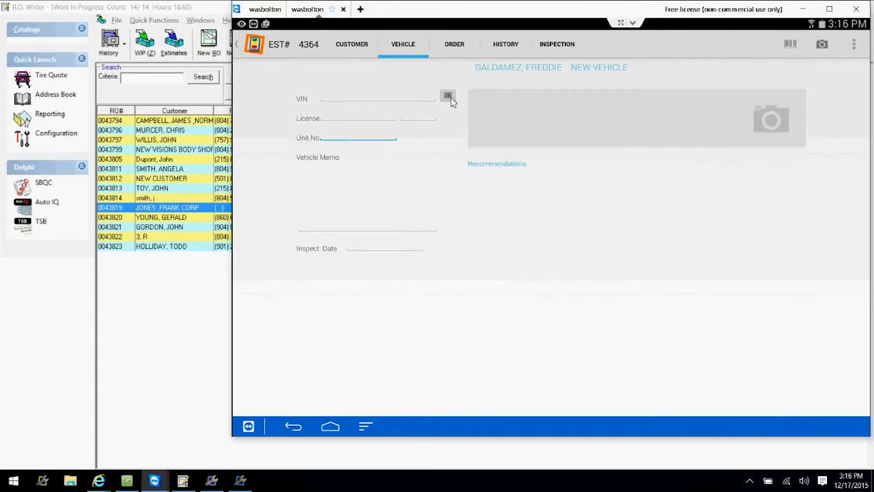
left_click(337, 120)
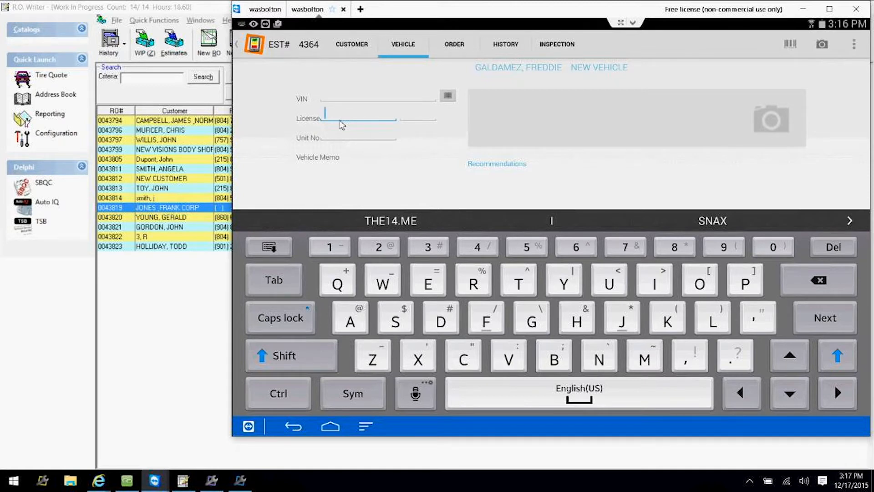
type("R")
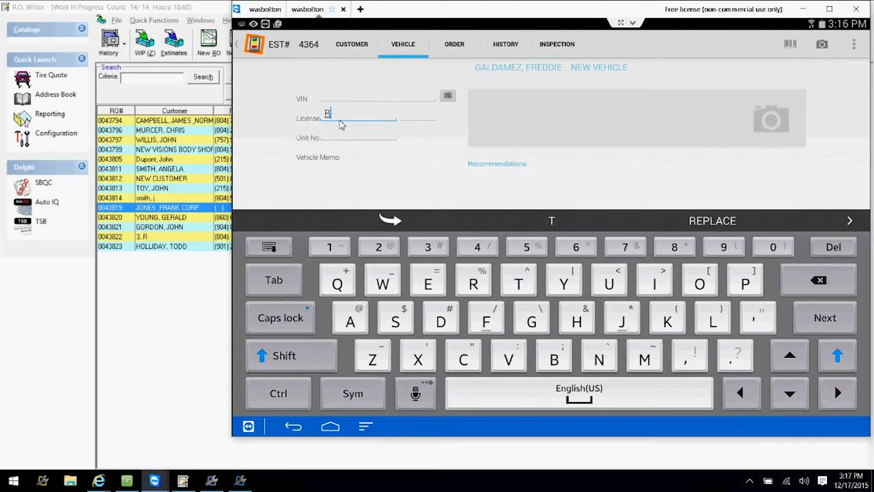
type("AINY")
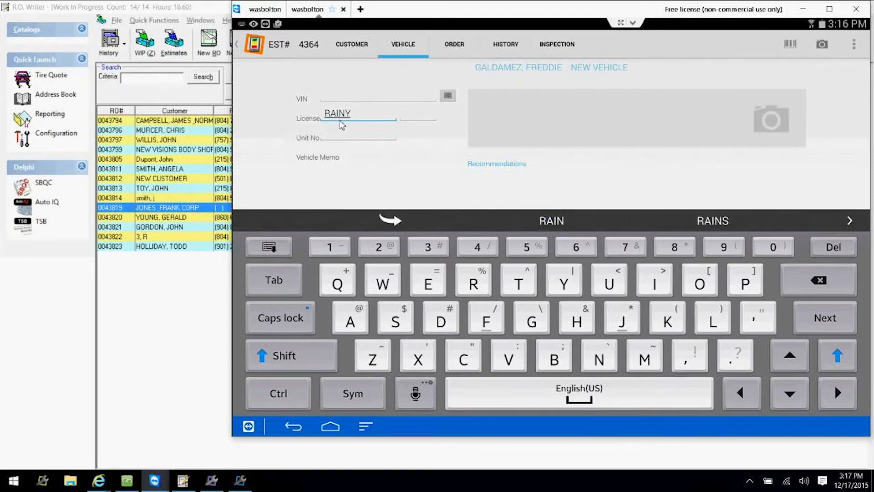
type("Z")
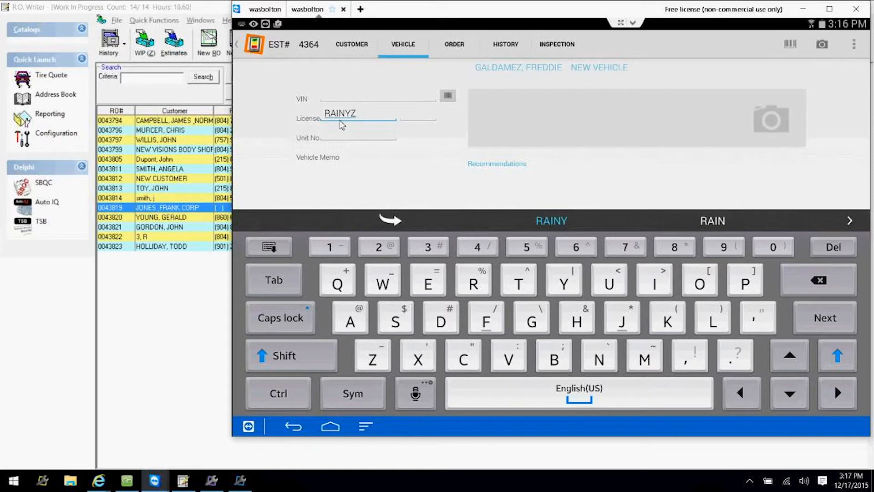
key("Tab")
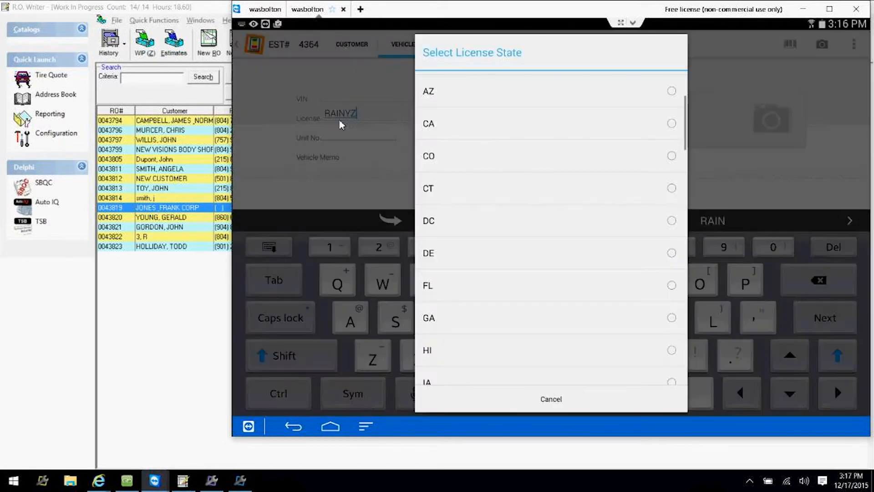
scroll(342, 125, "down", 15)
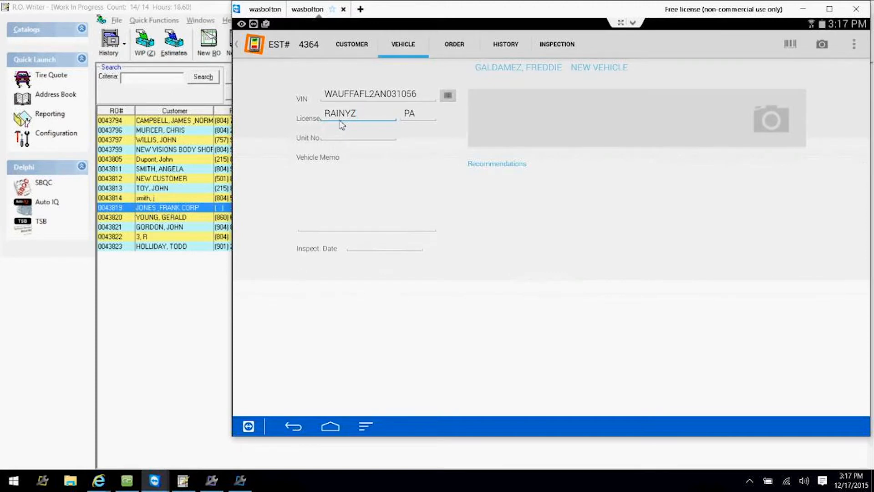
Change the vehicle's license plate to MIKE1 in the mobile estimate
left_click(342, 126)
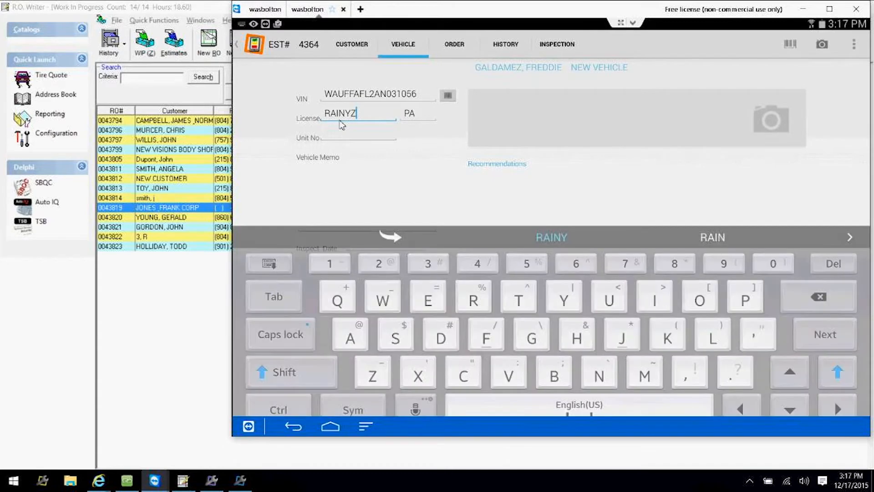
key("BackSpace")
key("BackSpace")
key("BackSpace")
key("BackSpace")
key("BackSpace")
type("MI")
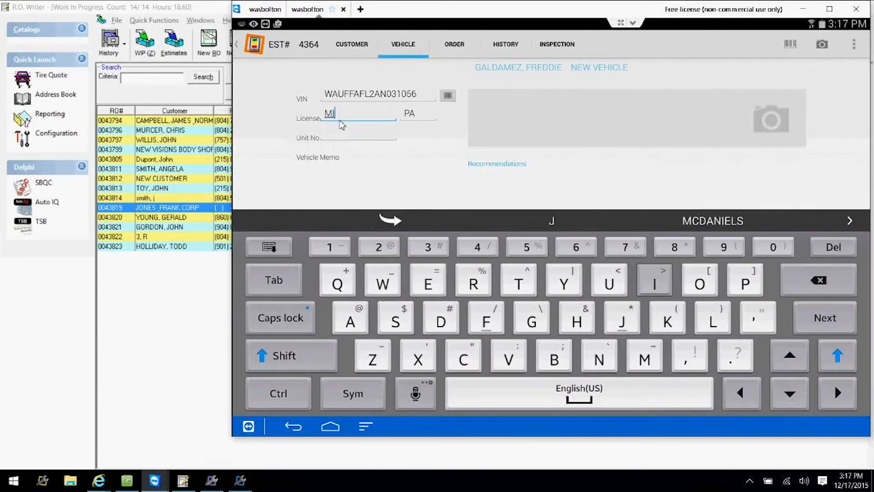
type("KE1")
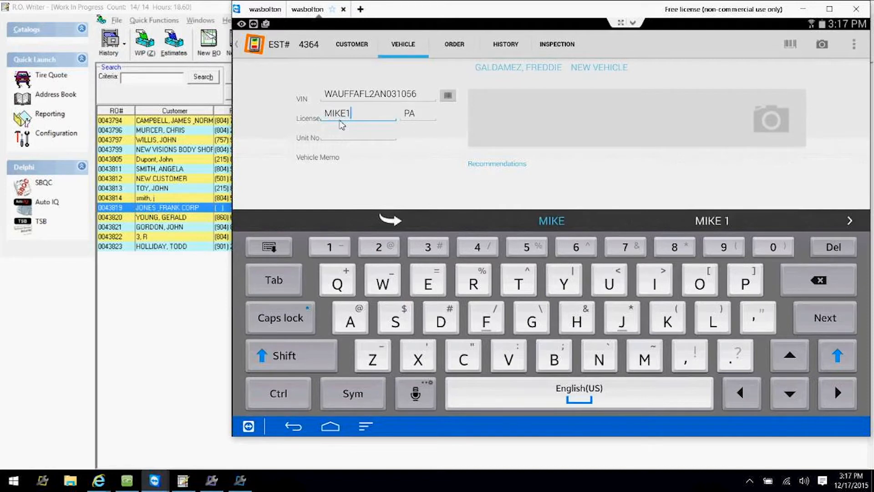
key("Escape")
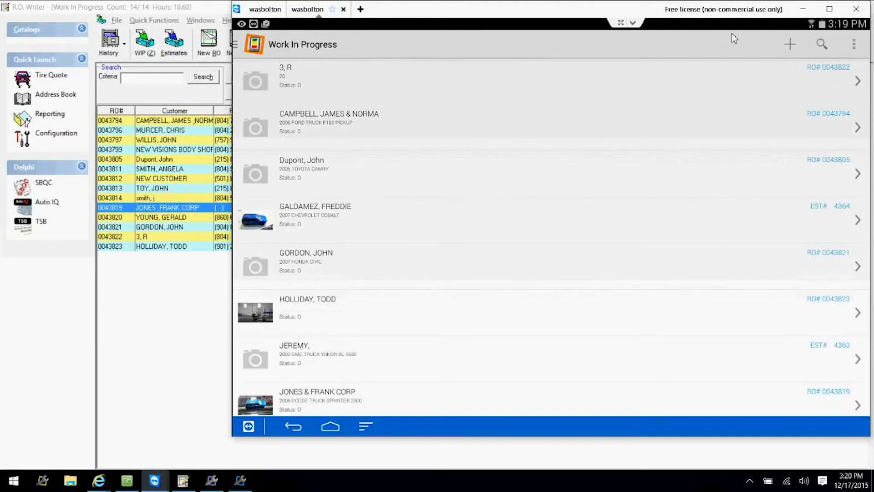
Switch to R.O. Writer and open the new mobile estimate from the estimates list
left_click(802, 10)
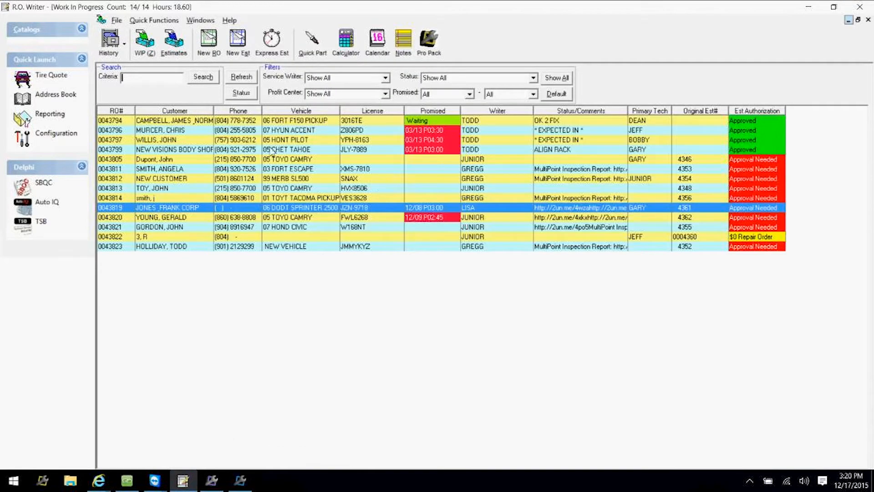
left_click(174, 41)
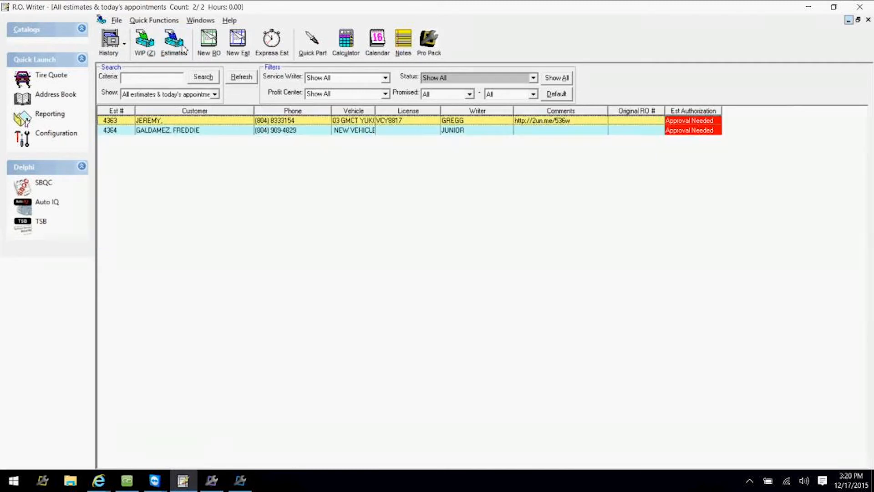
double_click(170, 133)
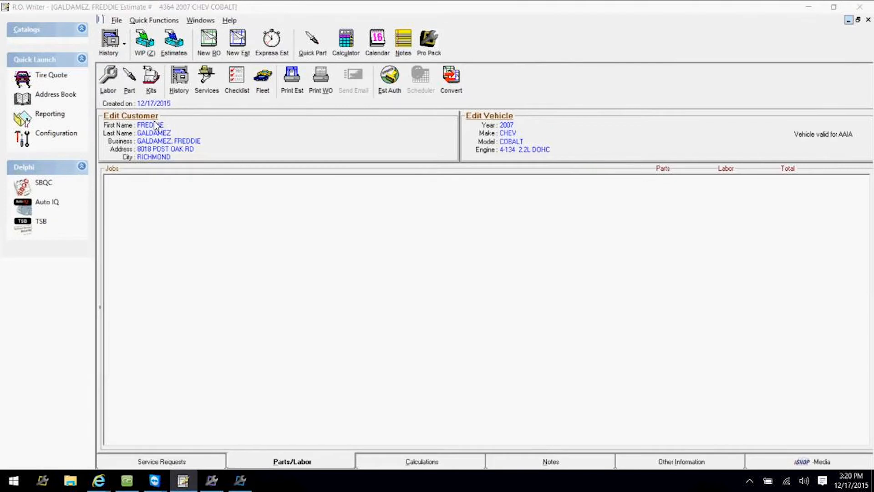
Review the customer's contact details and the 2007 Chevrolet Cobalt's vehicle details in the estimate, closing each dialog
left_click(161, 122)
left_click(438, 228)
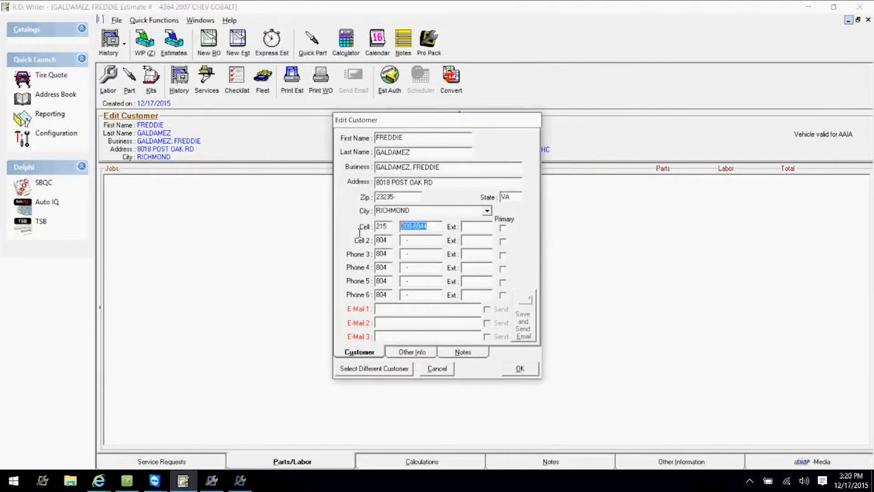
left_click(523, 368)
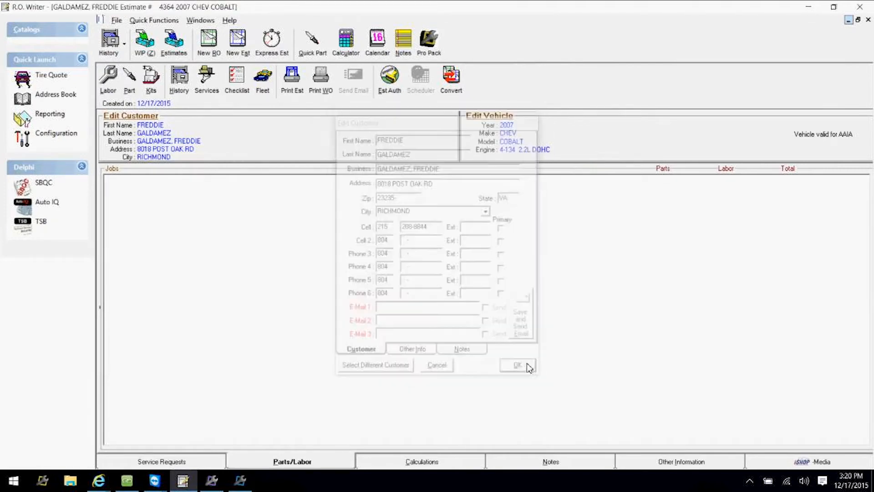
left_click(476, 132)
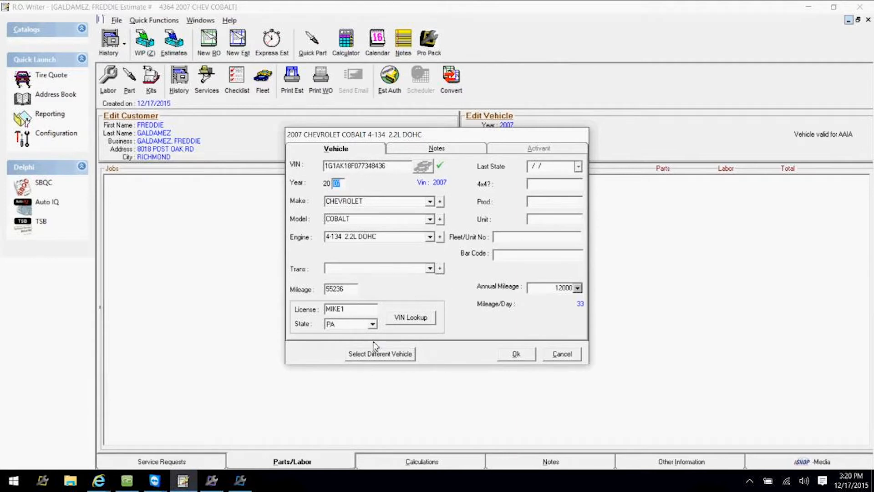
left_click(523, 356)
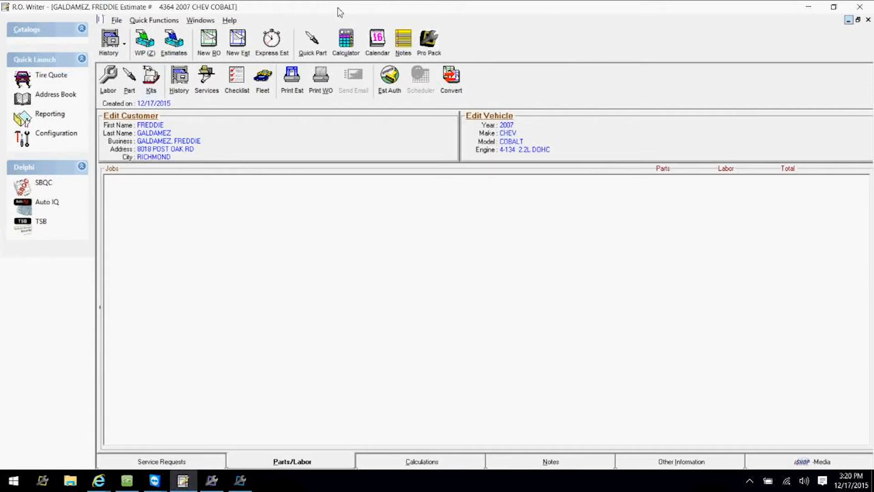
Return to the estimates list, reopen the 2007 Chevrolet Cobalt estimate to look at its jobs, and close it again
left_click(869, 19)
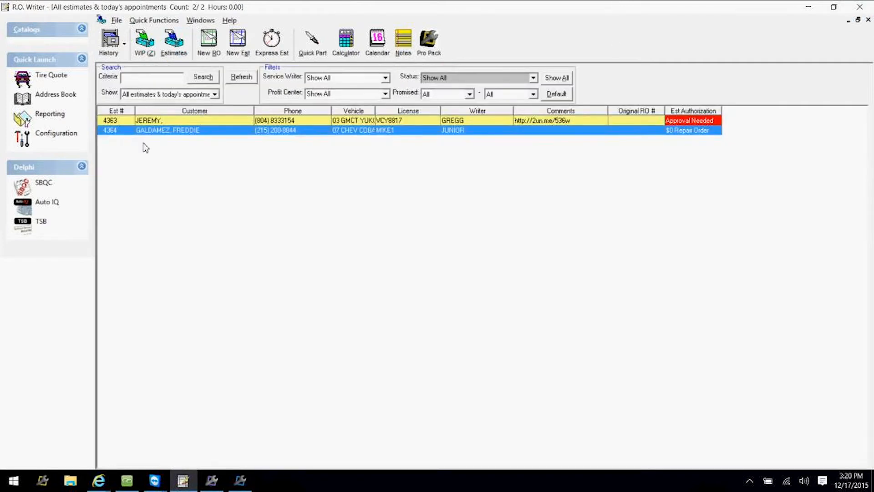
double_click(157, 132)
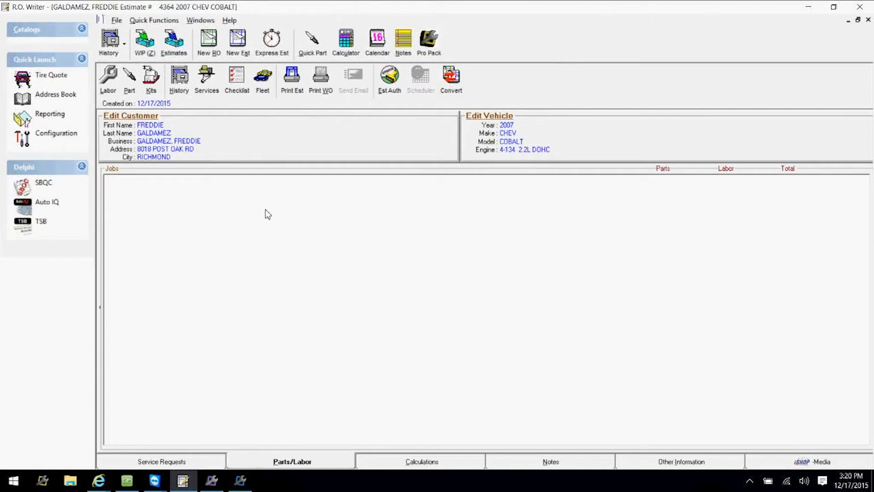
left_click(868, 20)
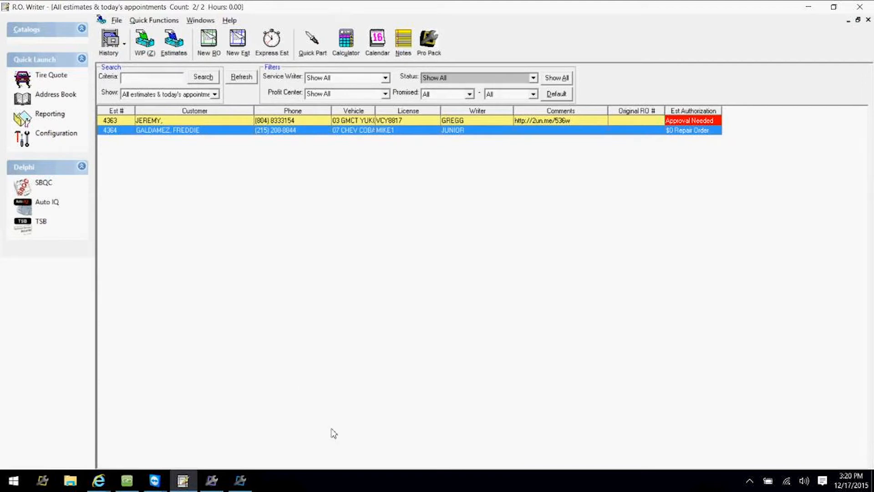
Switch to the mobile tablet view and add the 010 ALIGNMENT: FOUR WHEEL job from the ALIGNMENT category to the estimate
mouse_move(155, 482)
left_click(179, 444)
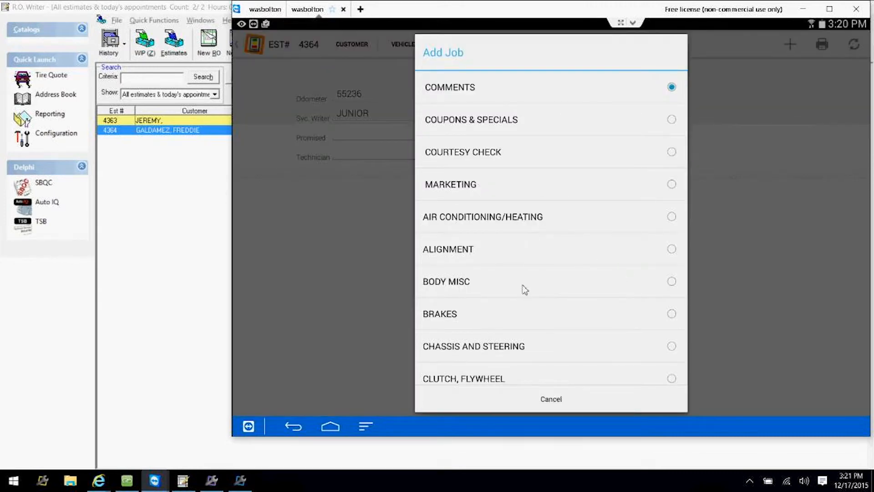
left_click(464, 254)
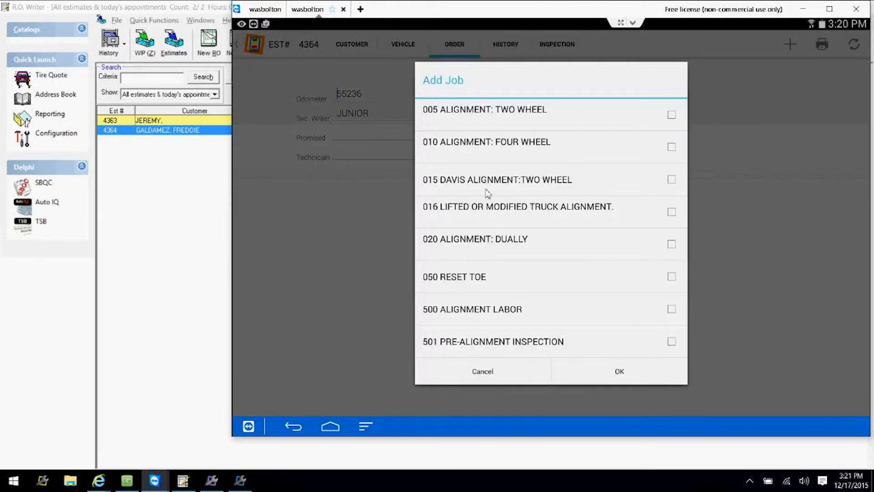
left_click(509, 144)
left_click(616, 373)
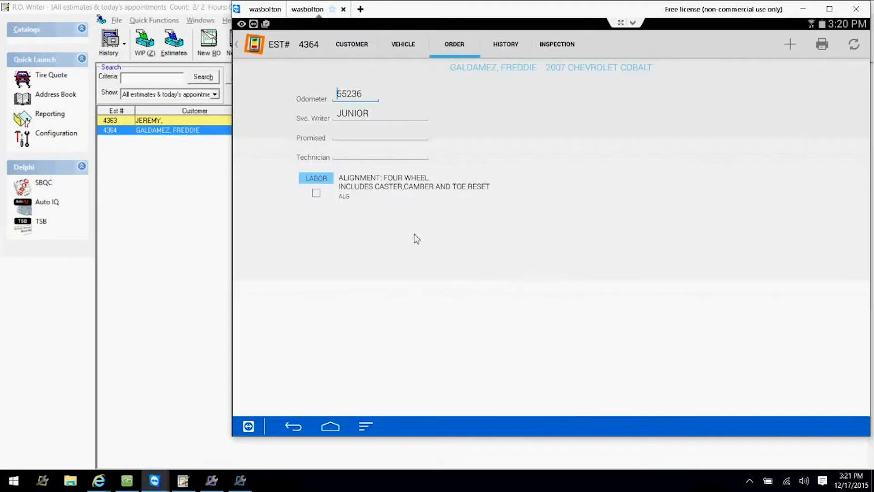
Add the 5W/20 lube, oil, filter service job to the mobile estimate, and bring up the job categories again
left_click(792, 45)
scroll(793, 44, "down", 10)
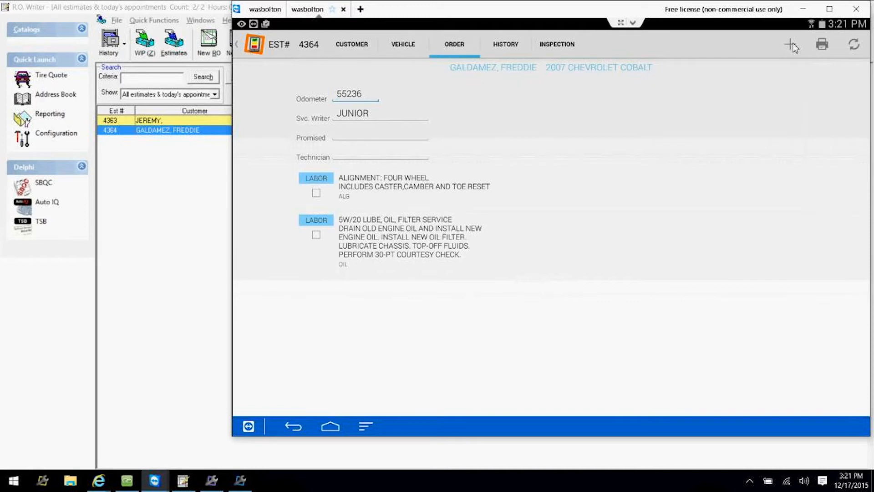
left_click(791, 45)
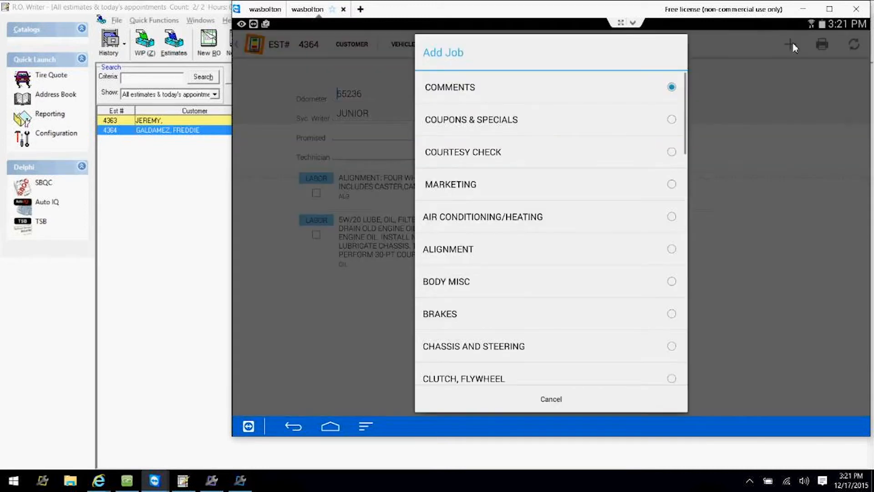
Open Repair Information from the 2007 Chevrolet Cobalt's vehicle details and choose AllData as the source
left_click(793, 44)
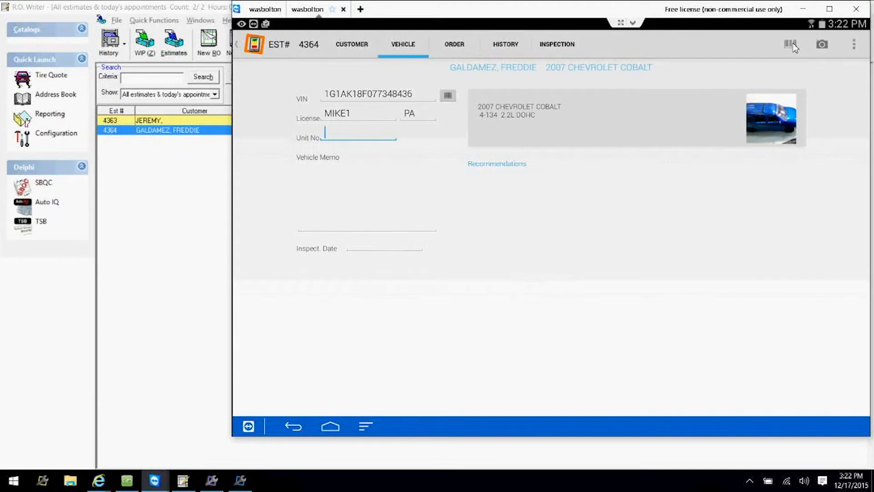
left_click(791, 45)
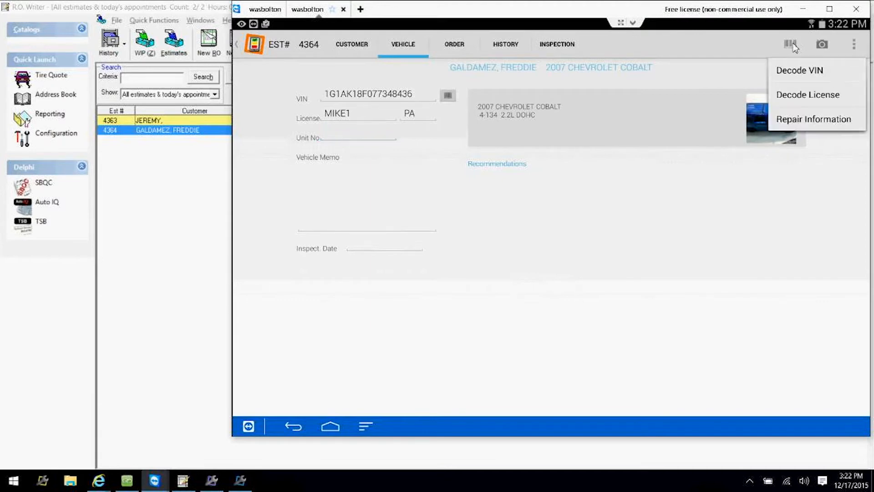
left_click(814, 119)
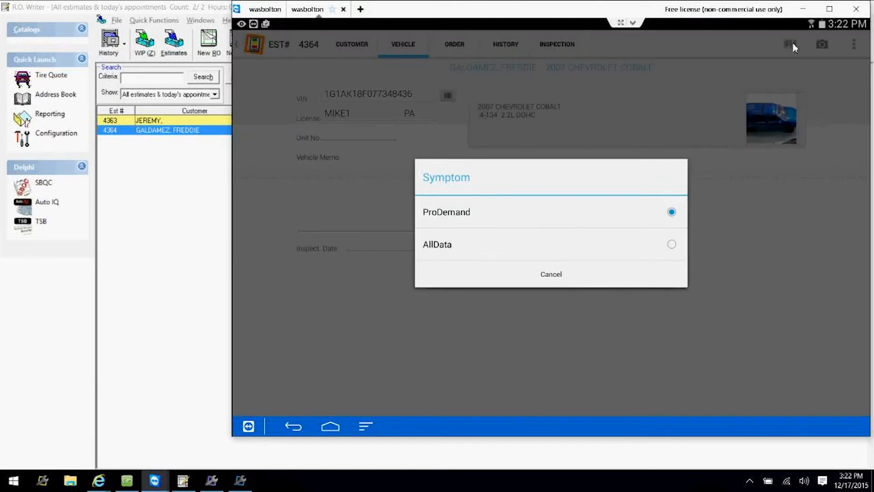
left_click(551, 245)
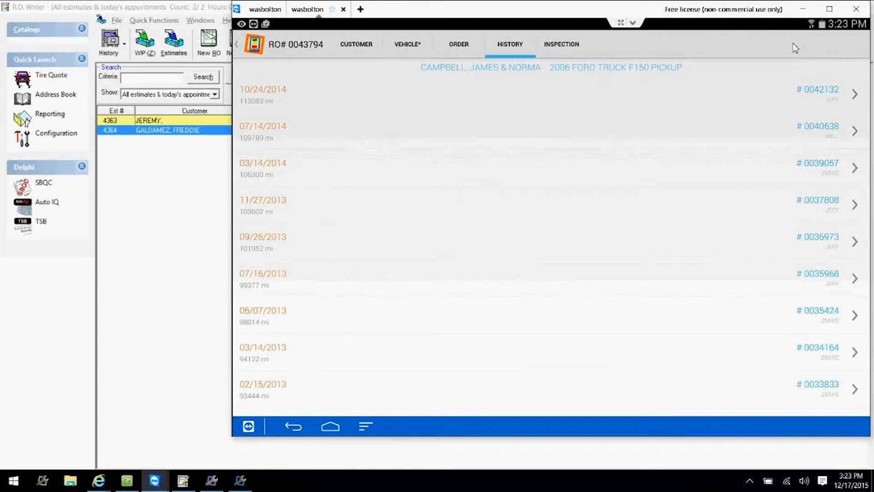
View the labor and parts of the 10/24/2014 visit in the 2006 Ford F150's service history
left_click(794, 48)
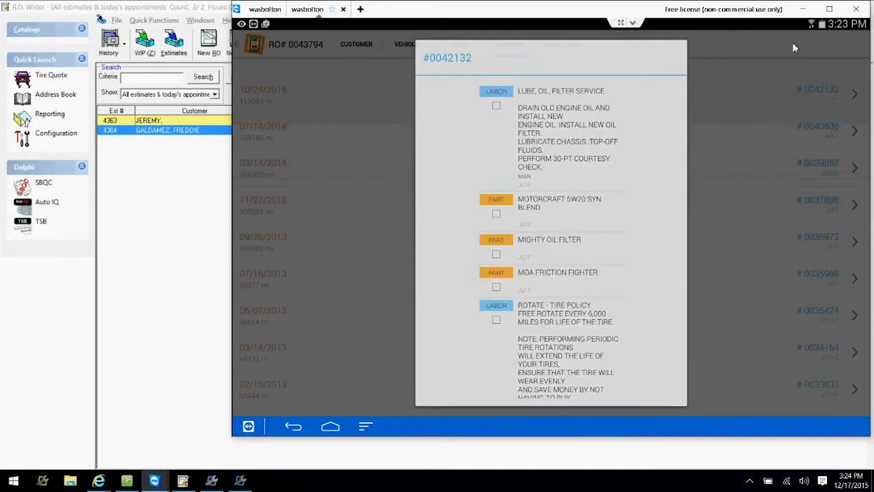
Start a Multi Point Preventative Maintenance Inspection on the 2007 Chevrolet Cobalt's mobile estimate
left_click(792, 44)
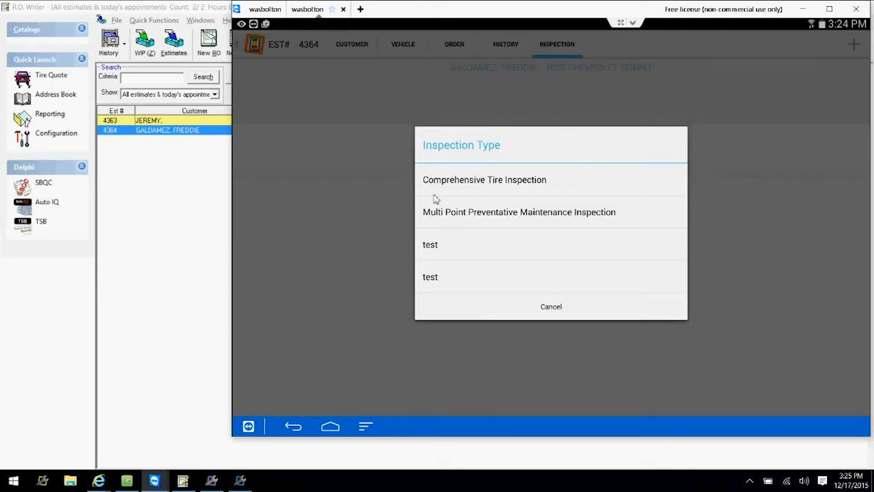
left_click(481, 214)
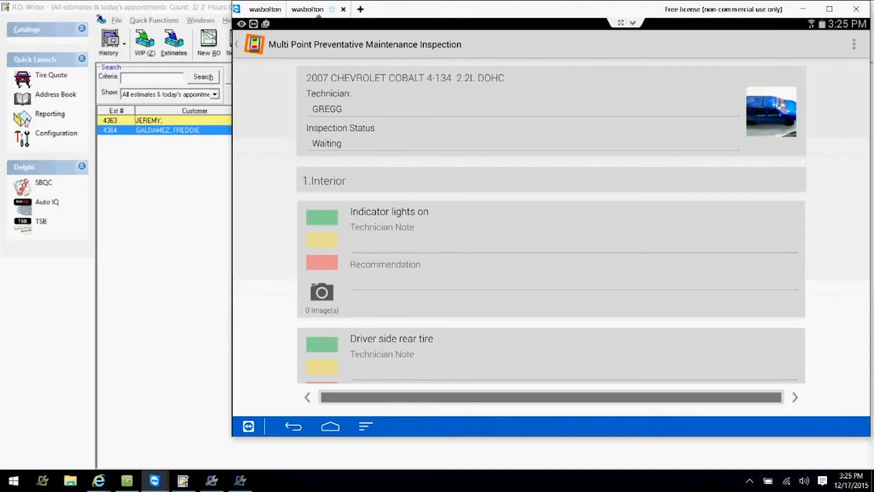
Switch to Report Pro and open the Multi Point Preventative Maintenance Inspection template for editing
left_click(239, 484)
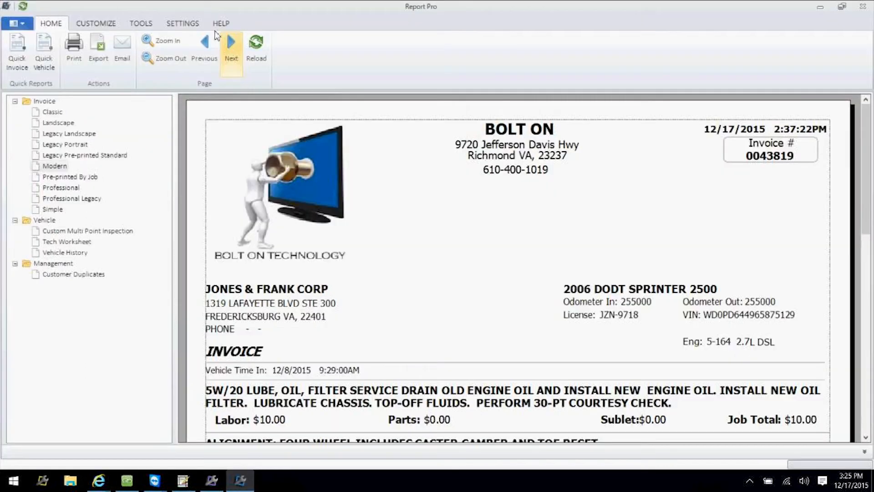
left_click(96, 24)
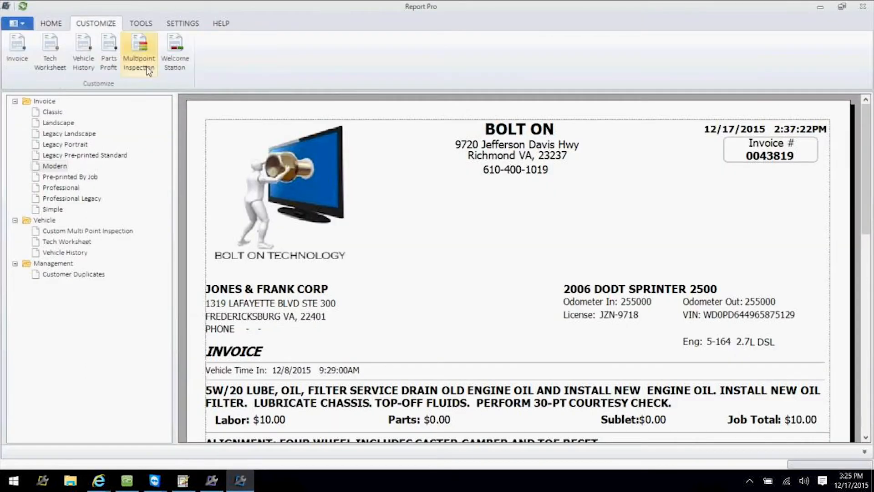
left_click(142, 49)
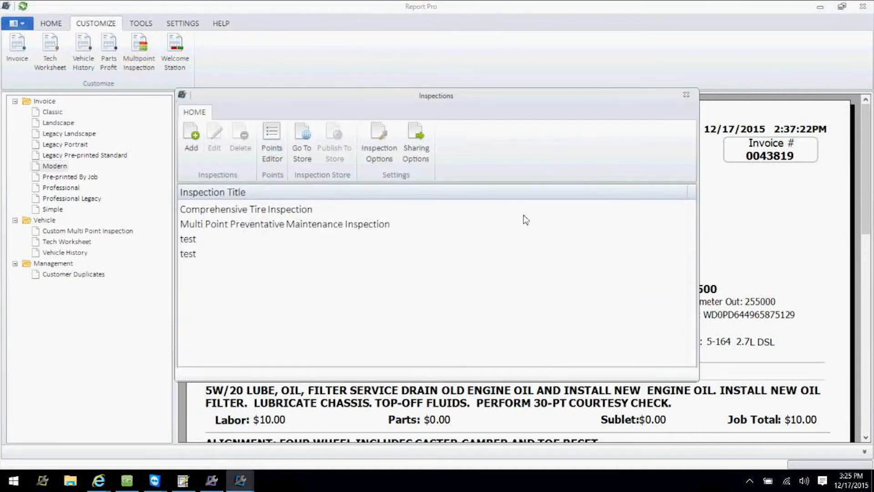
left_click(272, 229)
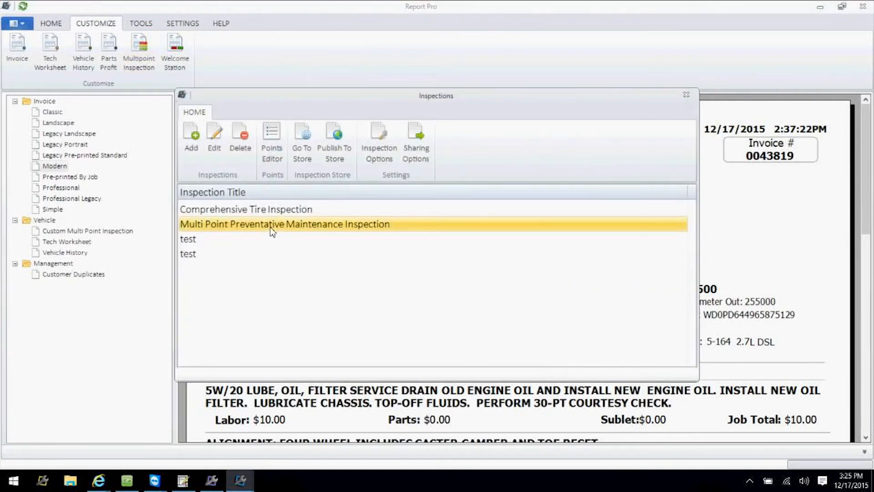
double_click(272, 226)
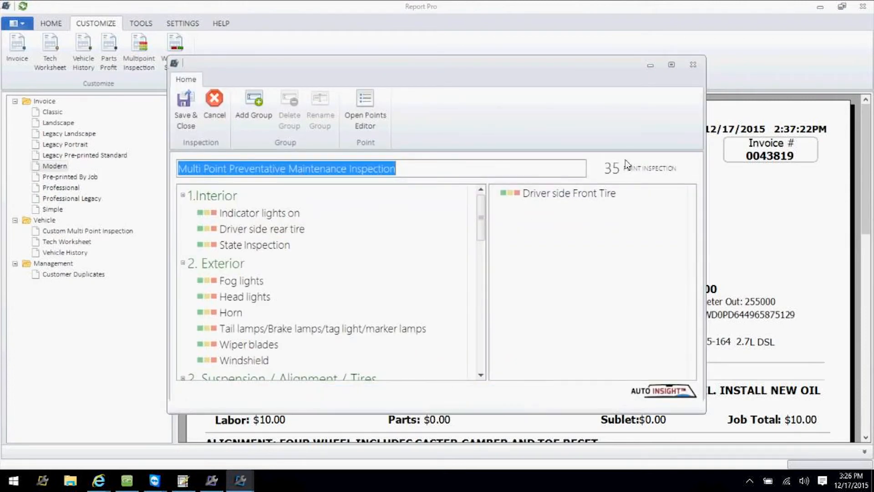
Go through the template's Interior and Exterior inspection points, from Driver side rear tire to Wiper blades
left_click(255, 229)
left_click(256, 246)
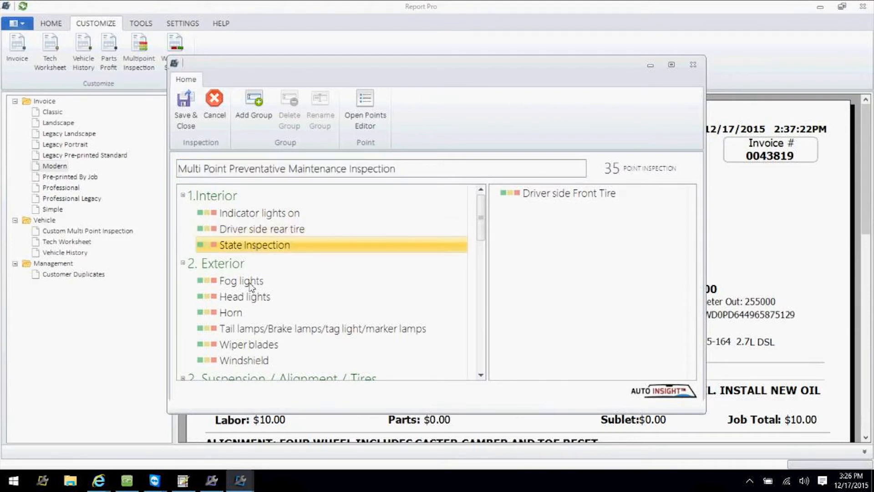
left_click(253, 283)
left_click(252, 299)
left_click(235, 315)
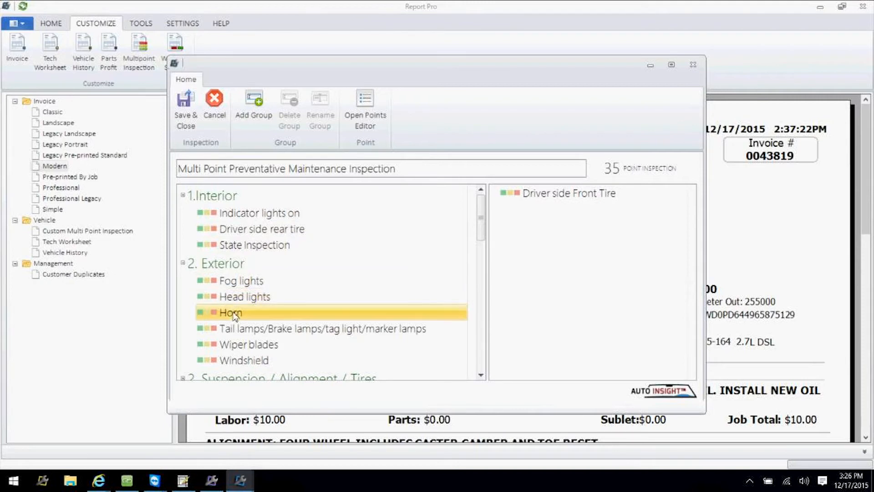
left_click(242, 334)
left_click(244, 346)
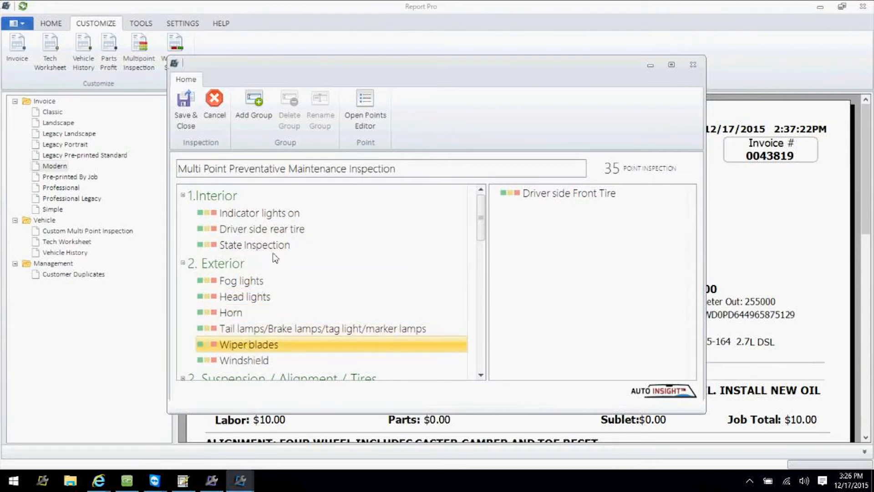
Open the Wiper blades point for editing and keep WINDSHIELD WIPER as its associated category
double_click(247, 346)
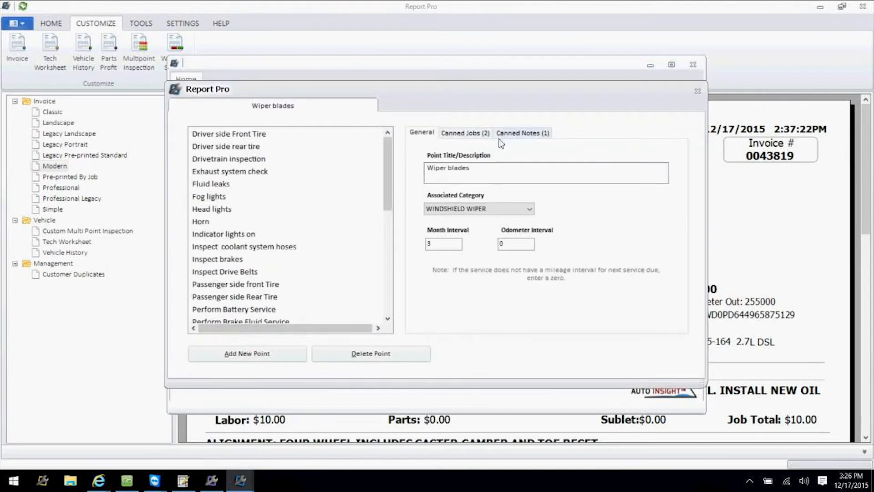
left_click_drag(490, 176, 410, 175)
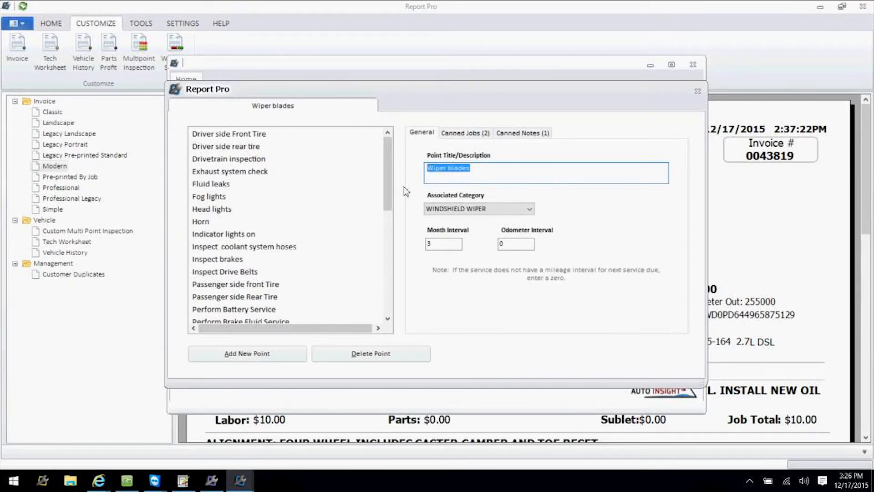
left_click(529, 209)
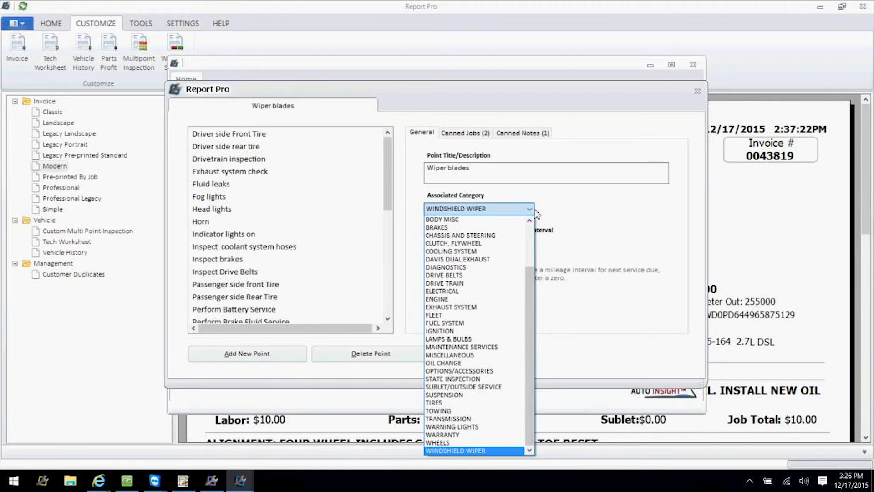
left_click(450, 451)
Set the Wiper blades point's month interval to 6 and its odometer interval to 7500
left_click(444, 243)
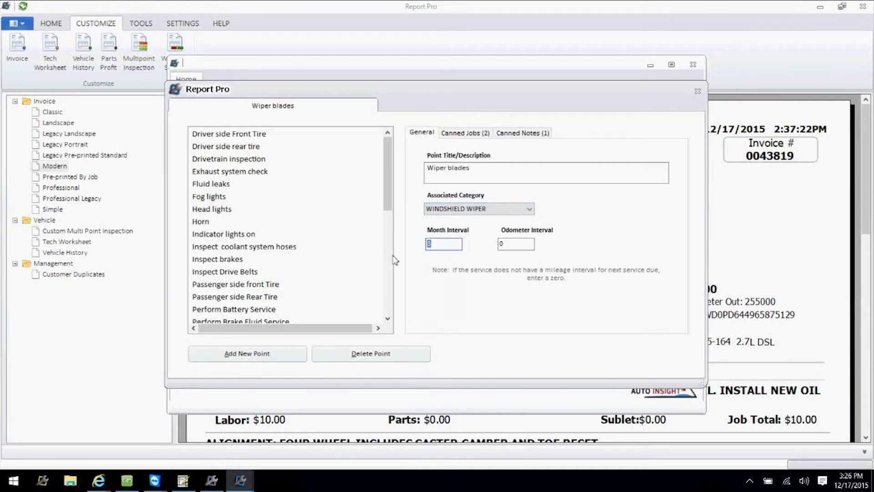
type("6")
key("Tab")
type("6000")
key("BackSpace")
key("BackSpace")
key("BackSpace")
key("BackSpace")
type("7500")
key("Tab")
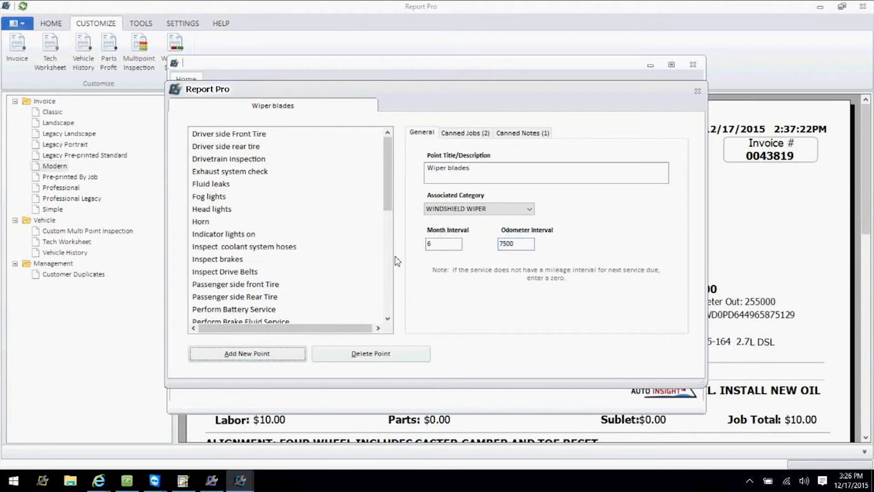
Add a canned note titled "Wipers Torn" reading "Upon inspection of your wipers we noticed they were torn or streaking" to Wiper blades
left_click(532, 133)
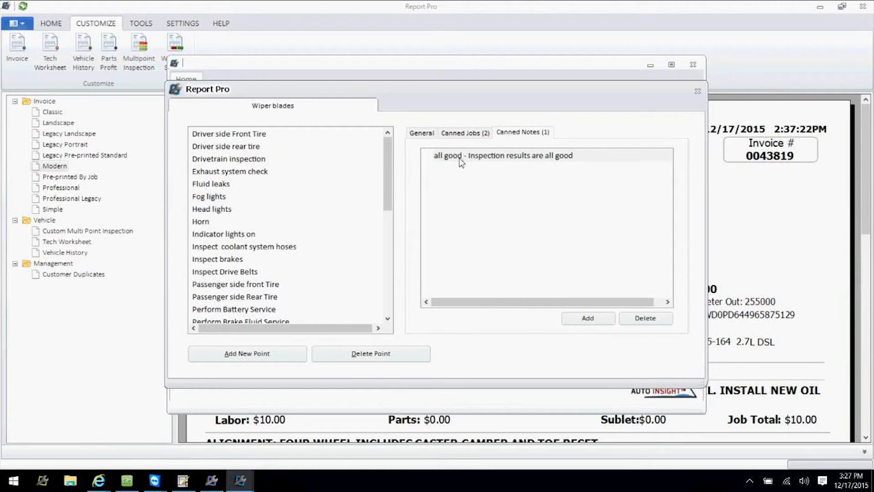
left_click(588, 318)
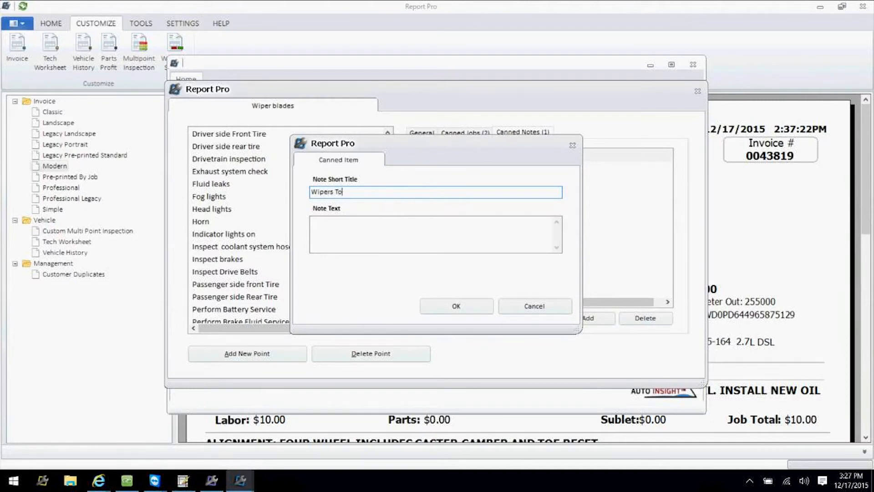
left_click(359, 228)
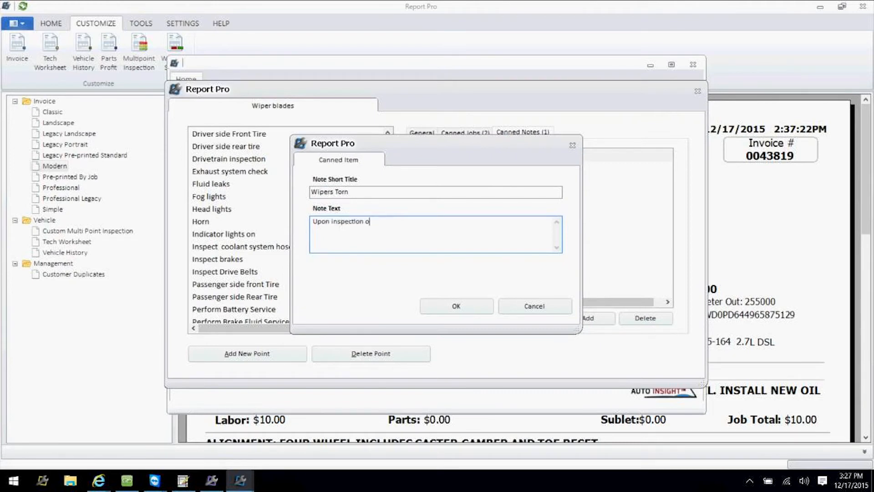
type("wipers we noticed they were torn or streaking")
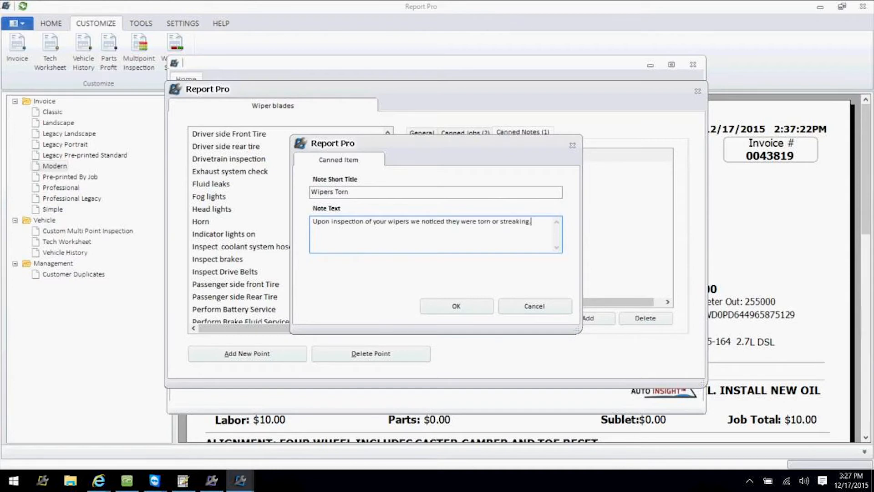
left_click(442, 309)
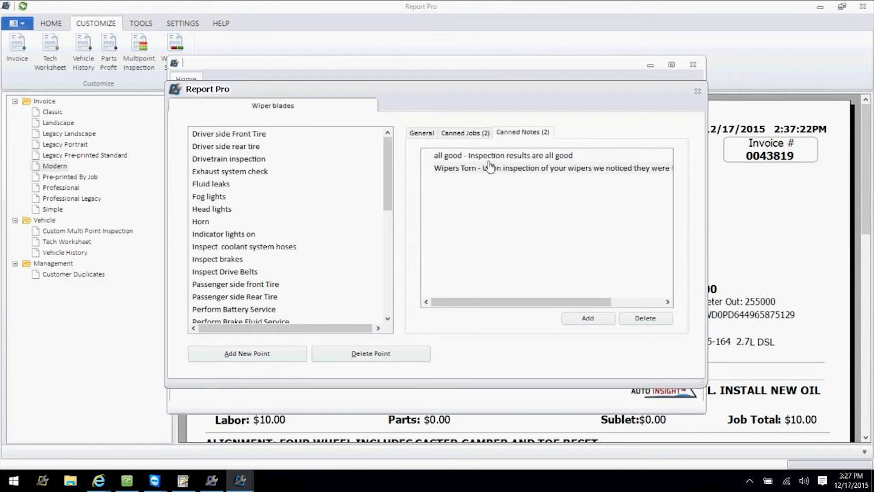
Review the canned notes of the Driver side Front Tire and Driver side rear tire points, and close the points editor
left_click(255, 134)
left_click(250, 147)
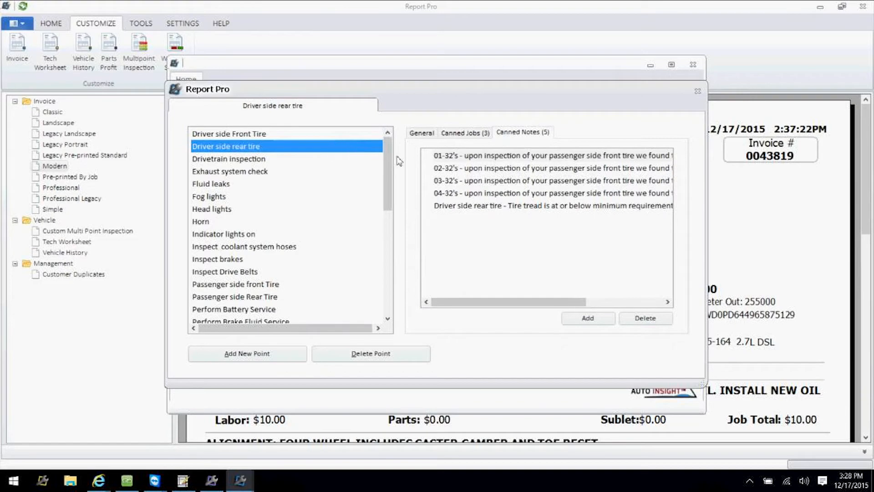
left_click(697, 91)
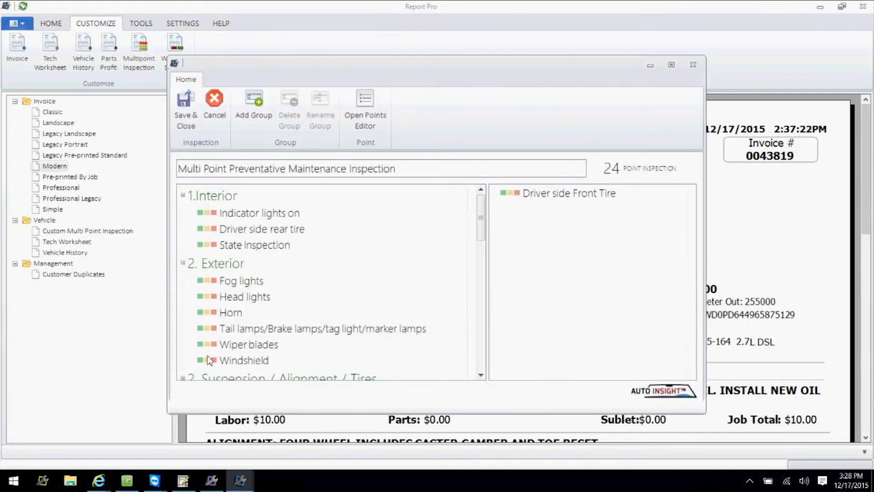
Review the Wiper blades point's canned notes and search its canned jobs for "wiper"
double_click(235, 347)
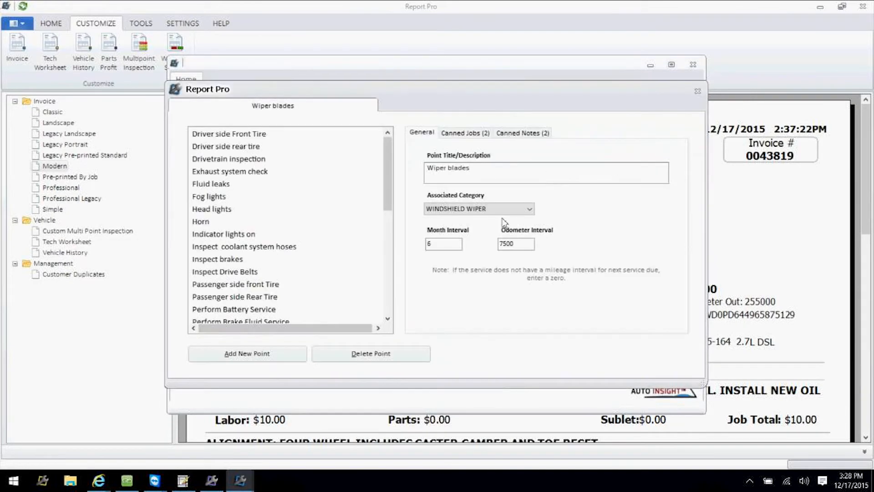
left_click(524, 133)
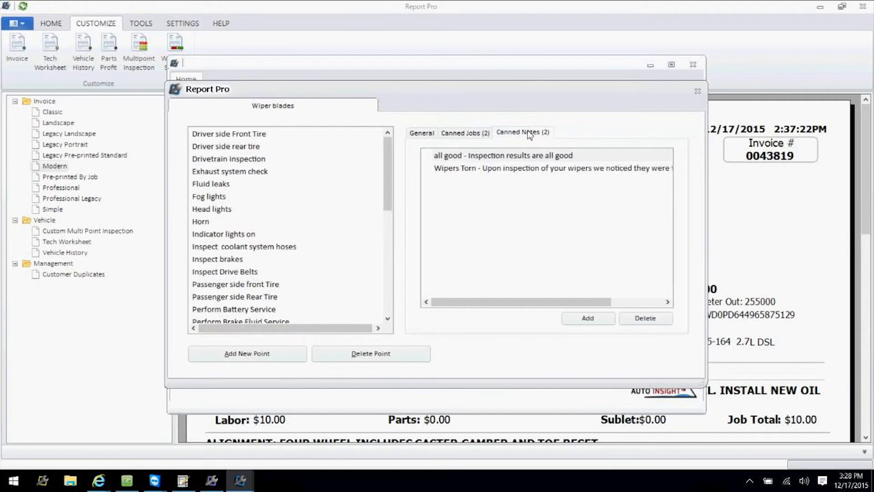
left_click(472, 137)
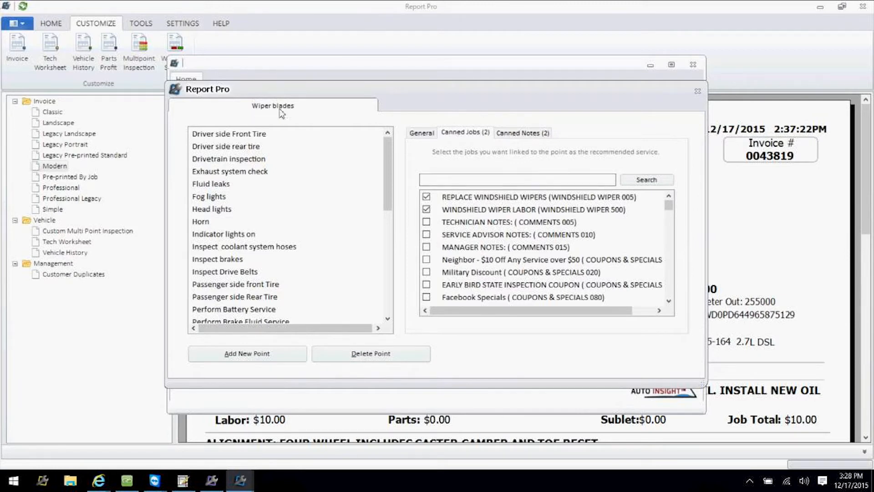
left_click(467, 185)
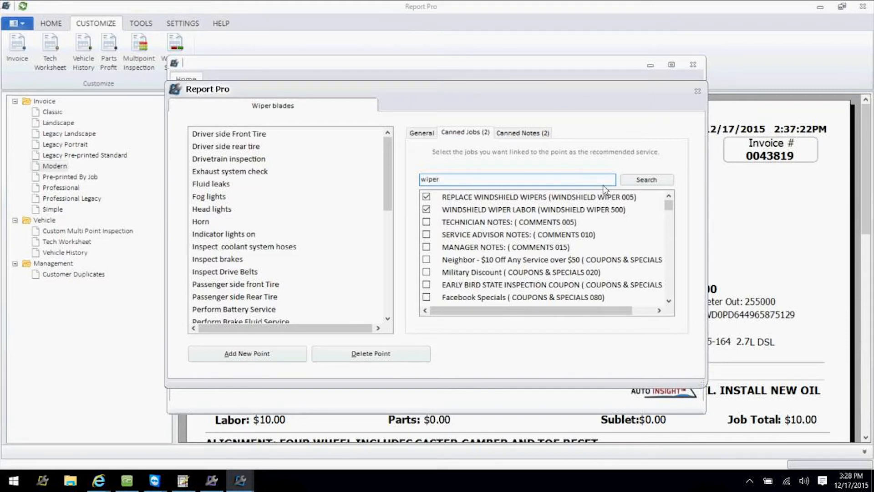
left_click(641, 185)
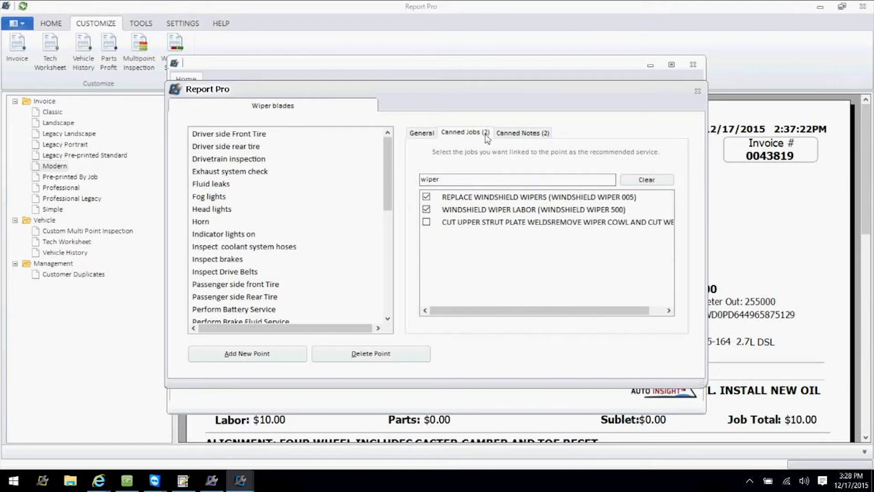
Check the Wiper blades point's general settings, close the points editor, and save and close the inspection
left_click(431, 135)
left_click_drag(493, 175, 445, 187)
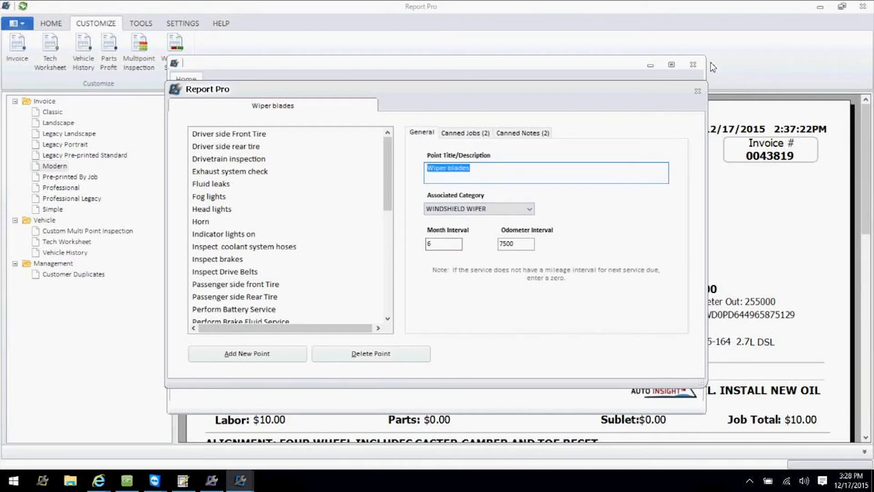
left_click(698, 90)
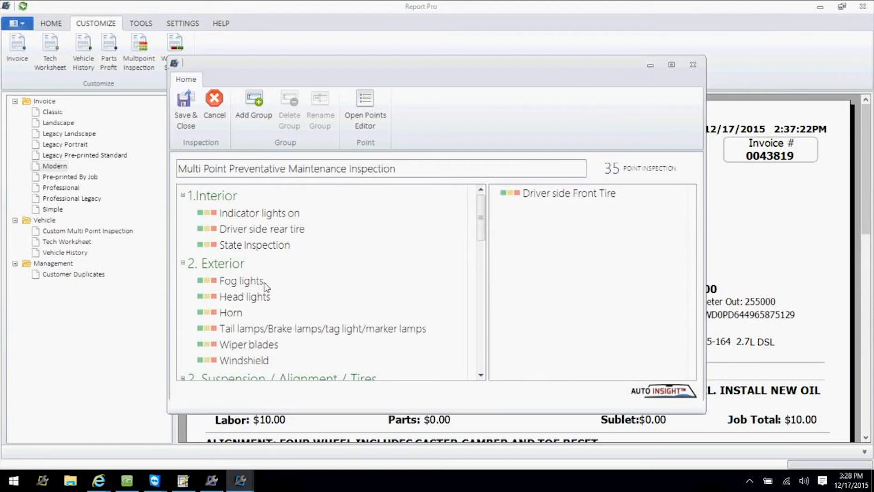
left_click(195, 111)
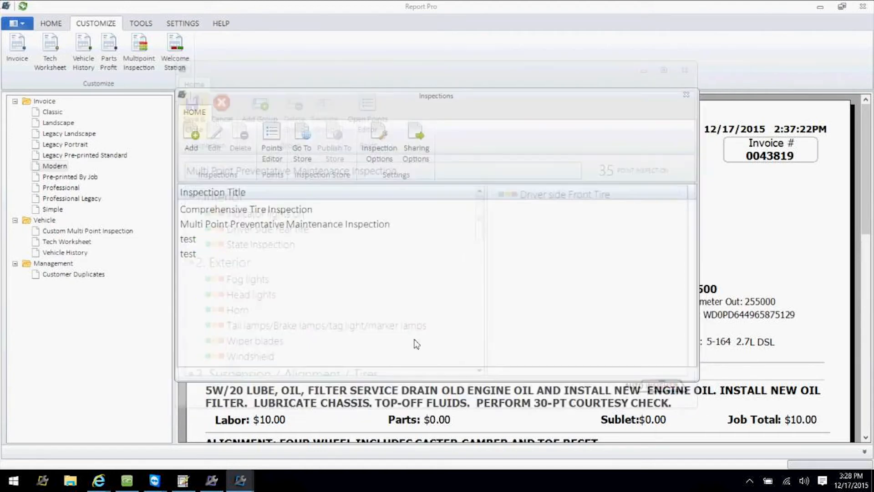
Reopen the Multi Point Preventative Maintenance Inspection and review the Driver side rear tire point's canned notes and canned jobs
double_click(318, 223)
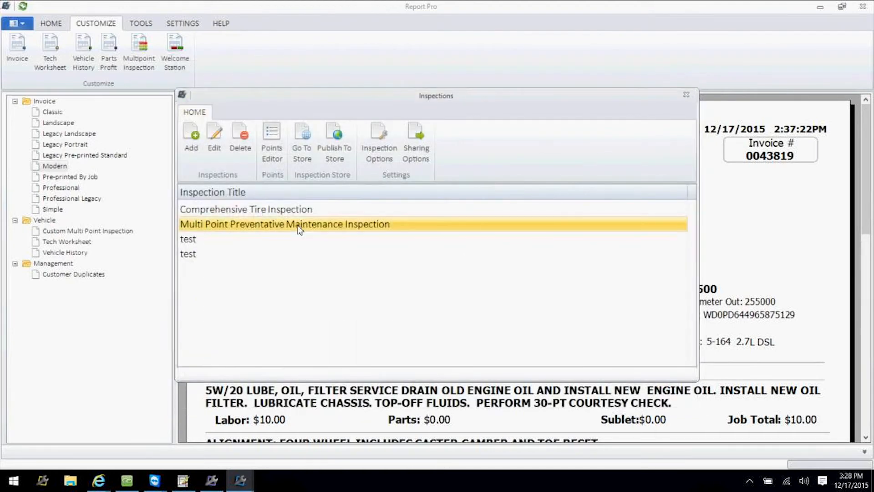
scroll(337, 298, "down", 3)
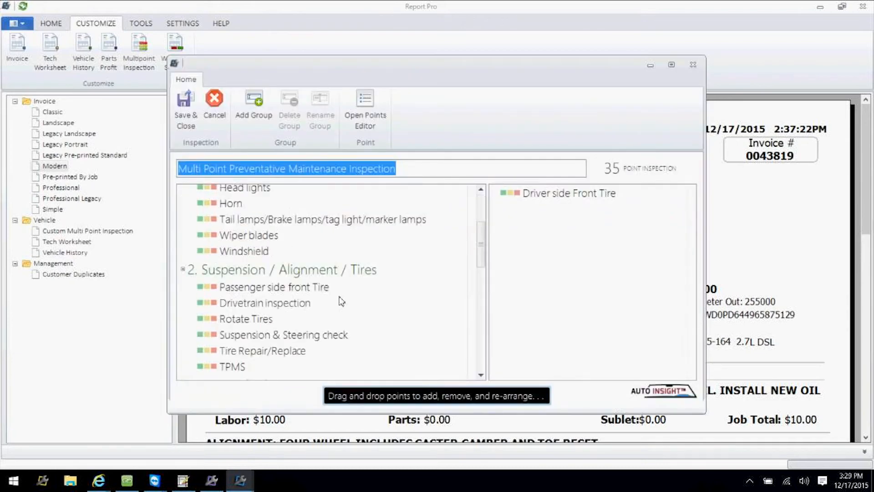
scroll(340, 300, "up", 3)
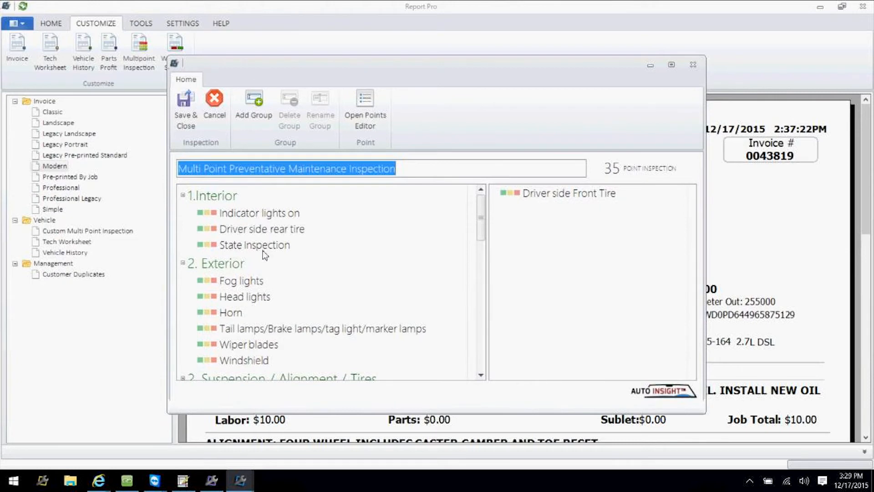
left_click(265, 230)
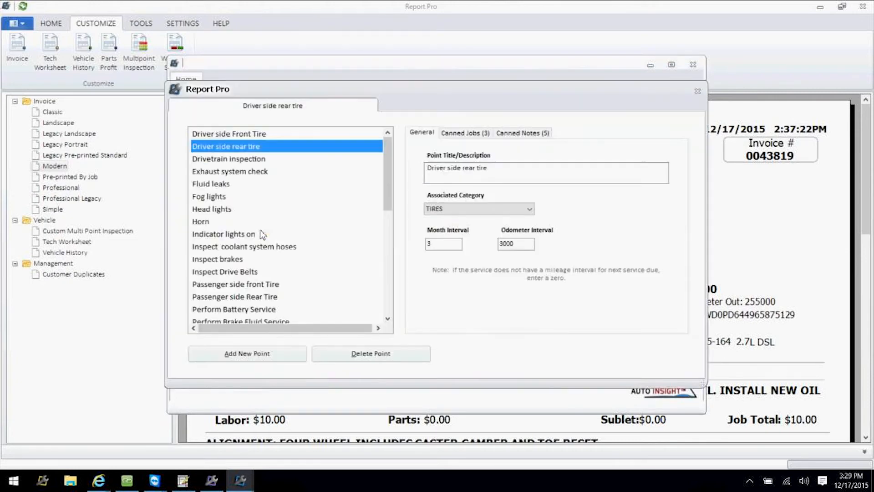
left_click(535, 133)
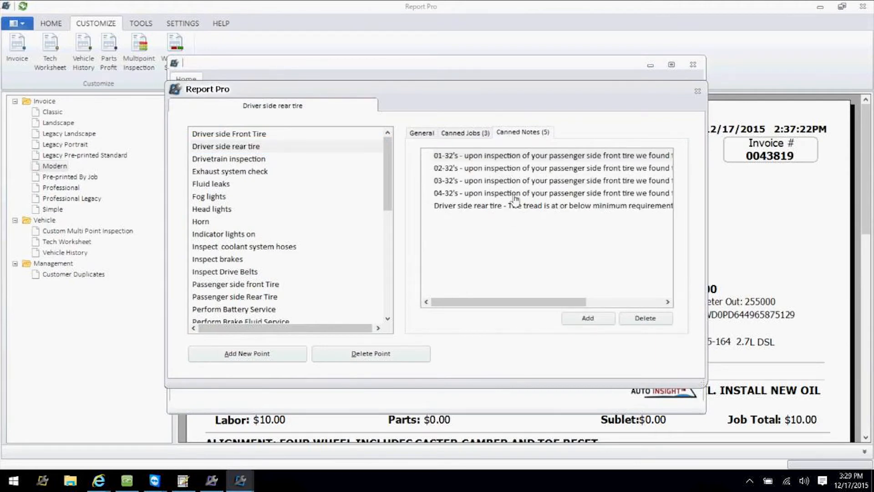
left_click(466, 133)
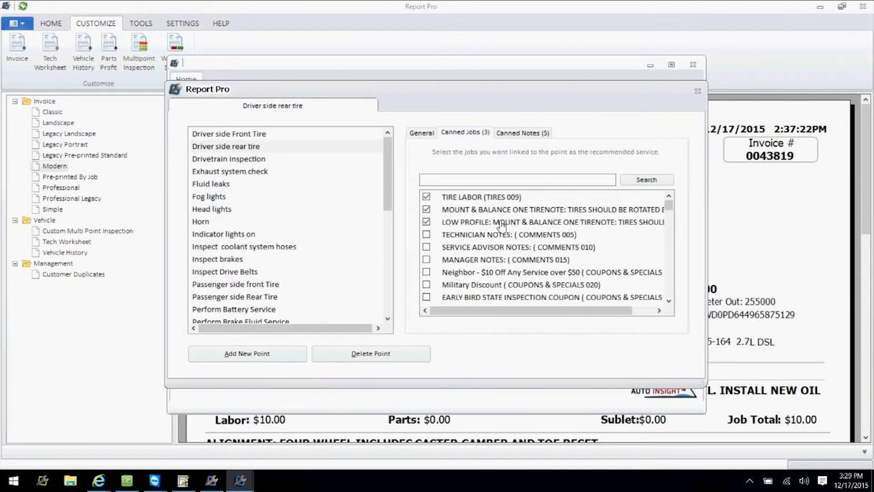
Set the Driver side rear tire point's month interval to 6 and odometer interval to 7500, keeping category TIRES, and save the inspection
left_click(421, 132)
type("6")
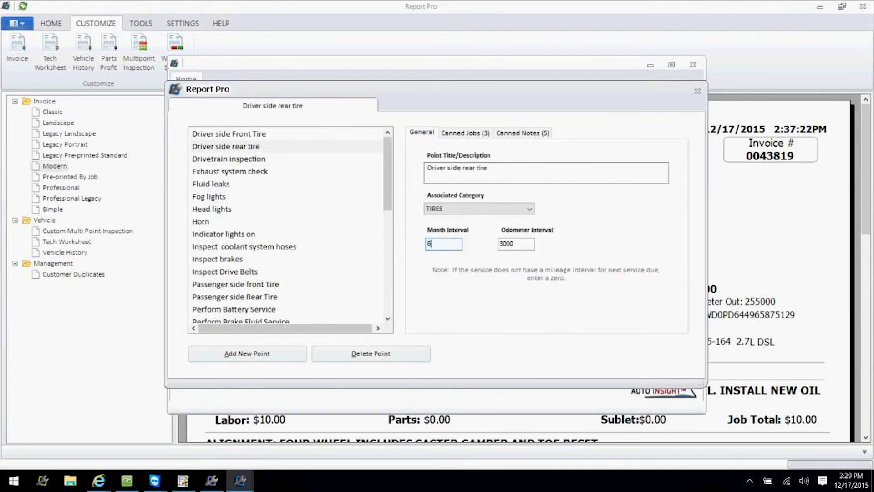
key("Tab")
type("7500")
left_click(516, 210)
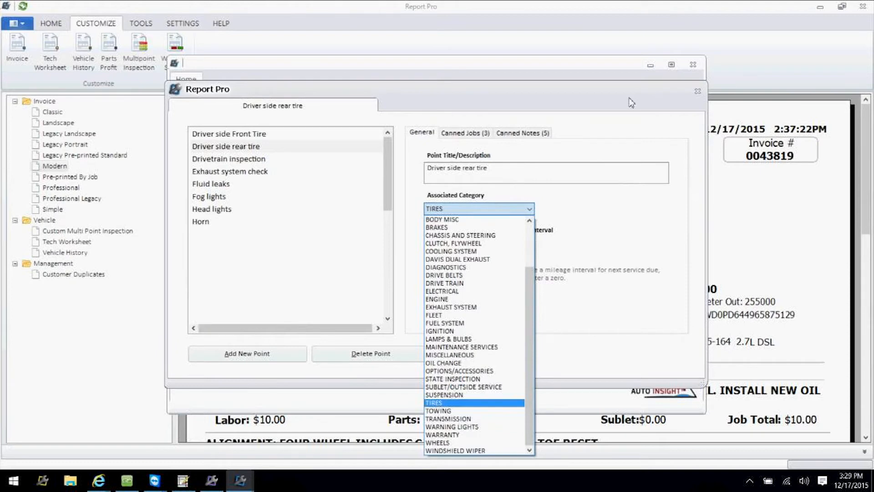
left_click(474, 403)
left_click(698, 94)
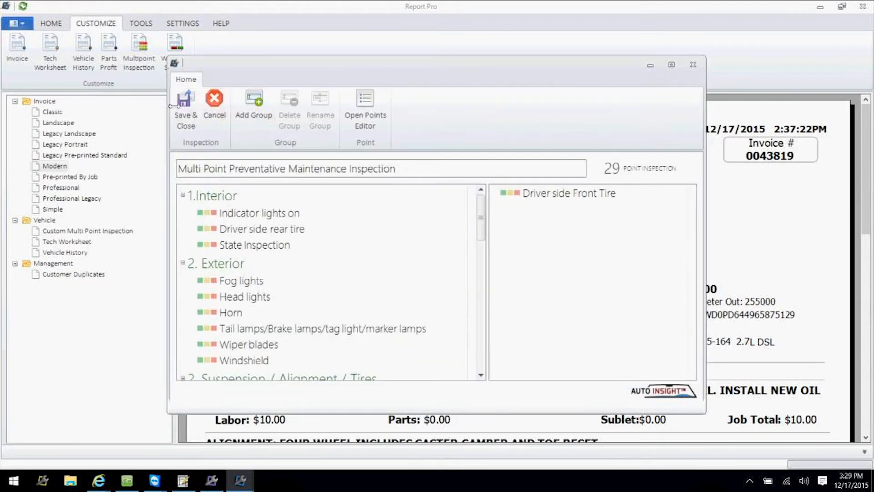
left_click(183, 109)
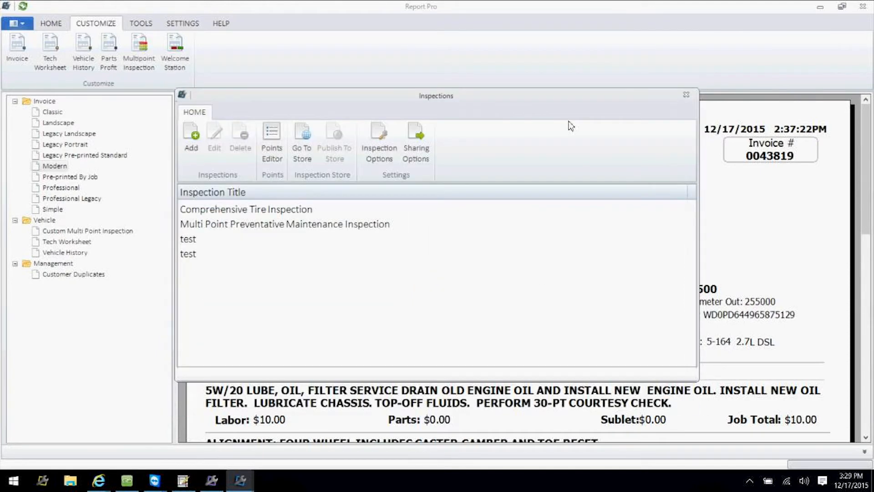
Look through the Multi Point Preventative Maintenance Inspection's groups and view the Inspect brakes point's general settings
double_click(226, 226)
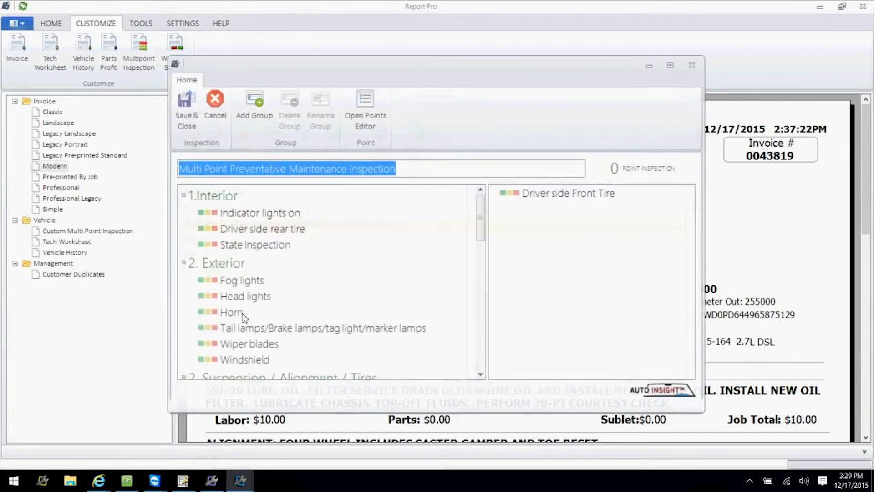
scroll(243, 315, "down", 5)
scroll(245, 317, "down", 6)
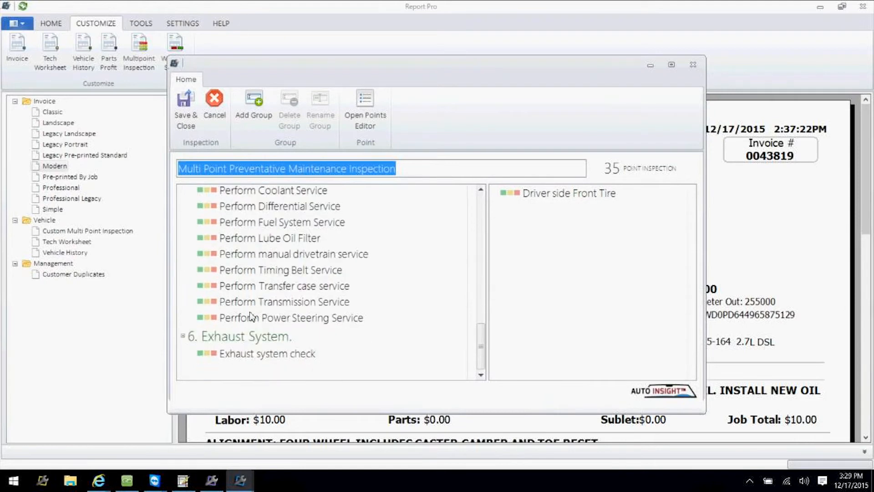
scroll(251, 317, "up", 2)
scroll(252, 315, "down", 1)
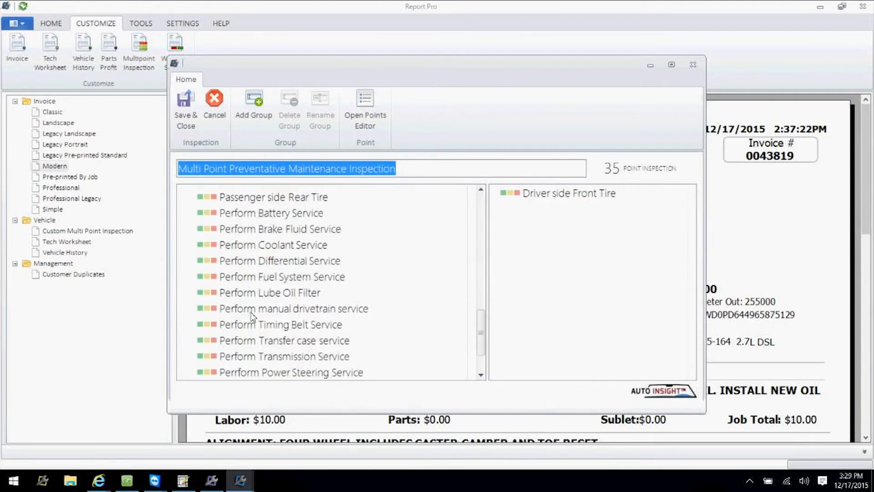
scroll(252, 317, "up", 3)
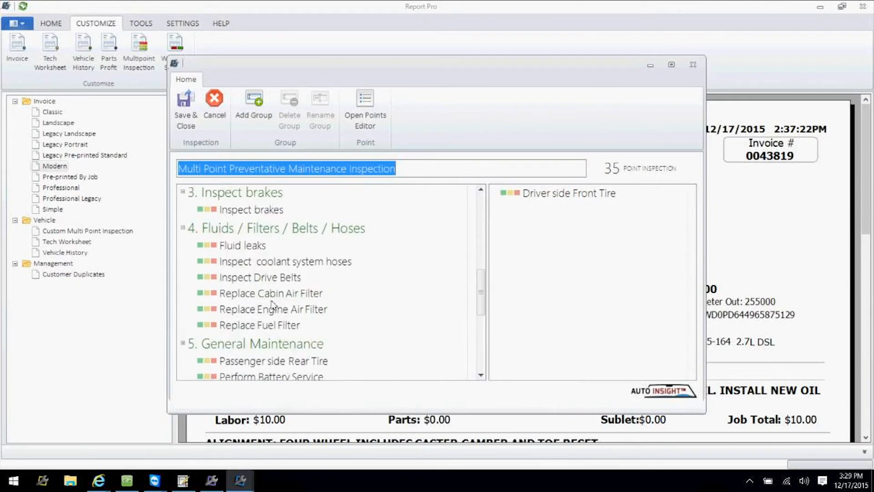
double_click(253, 210)
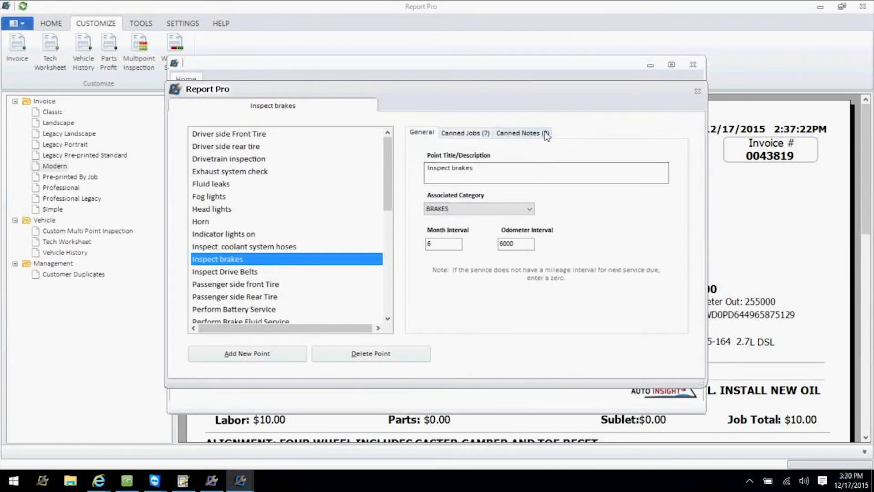
left_click(697, 90)
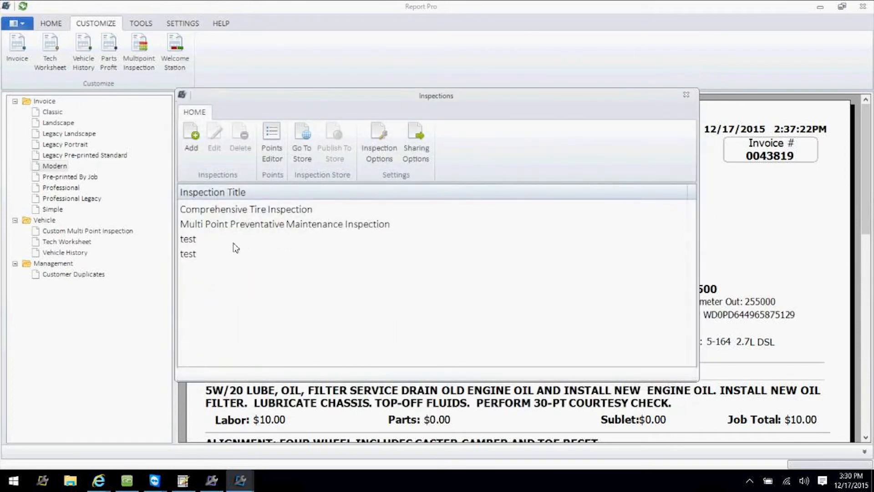
Switch from Report Pro to the tablet's inspection and enter the technician note "All good" for Indicator lights on
left_click(686, 94)
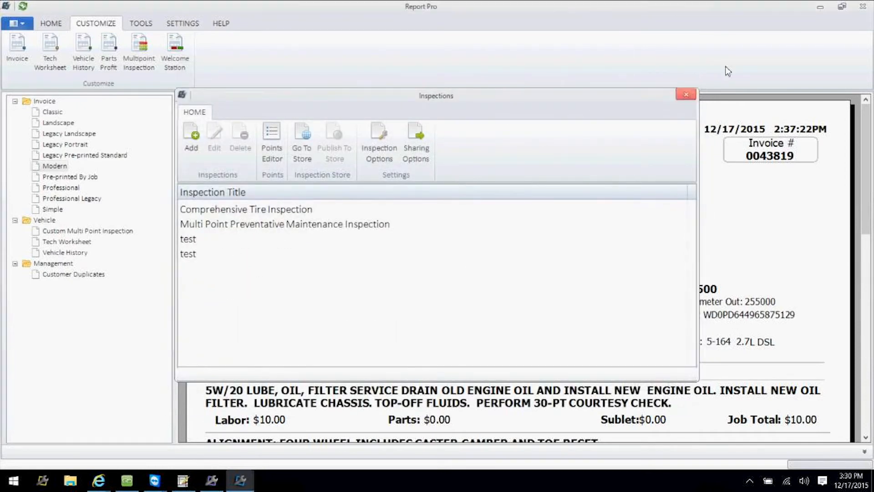
left_click(820, 7)
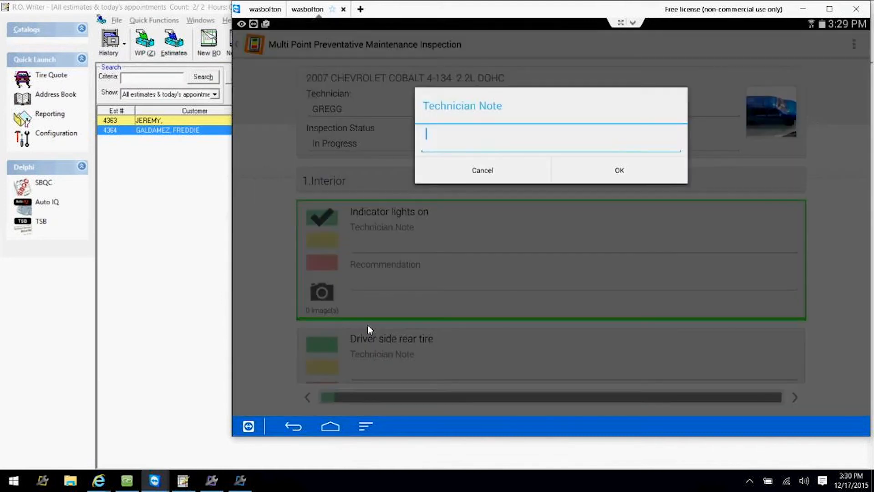
type("All good")
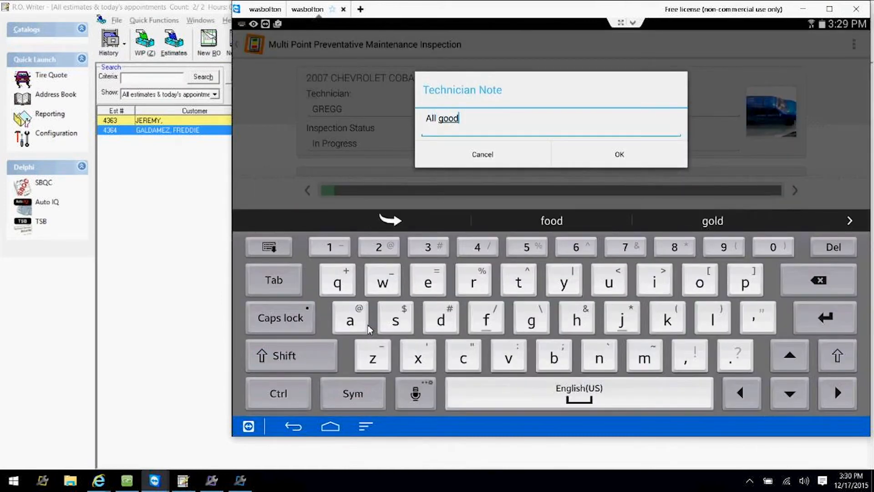
key("Return")
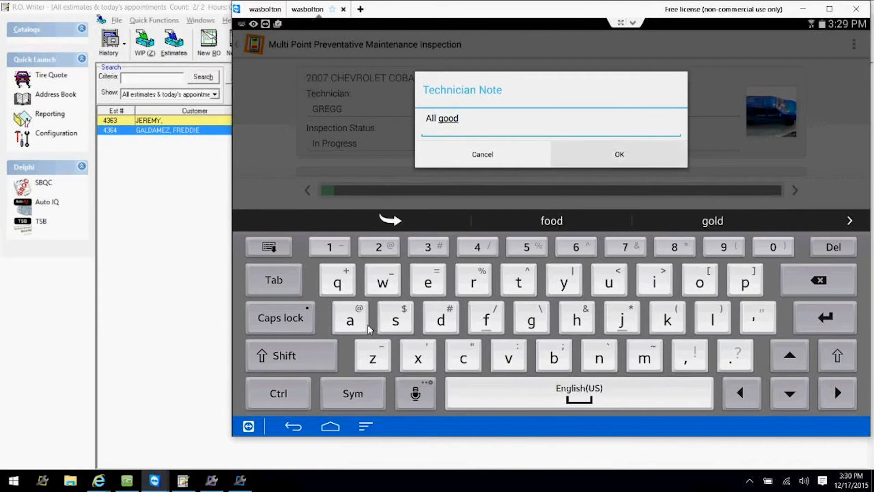
Review the tablet inspection's points, including Wiper blades with its note and recommendation, and return to the R.O. Writer estimates list
scroll(370, 329, "down", 2)
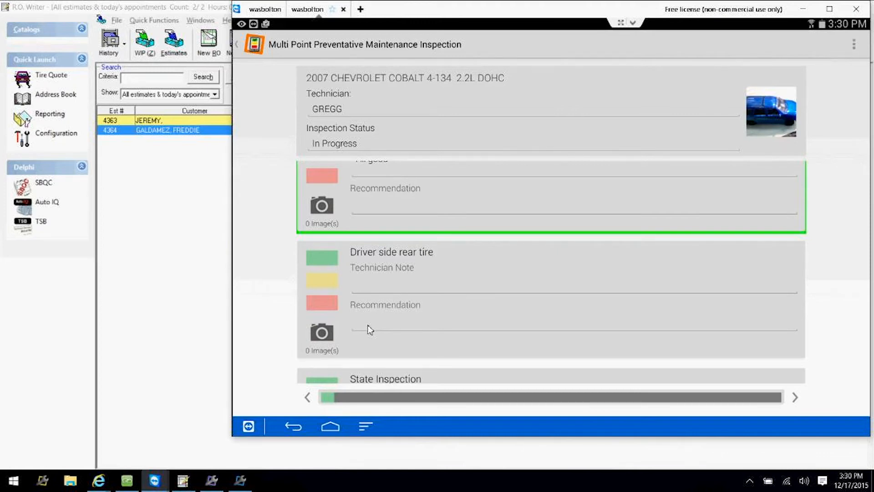
scroll(370, 330, "down", 3)
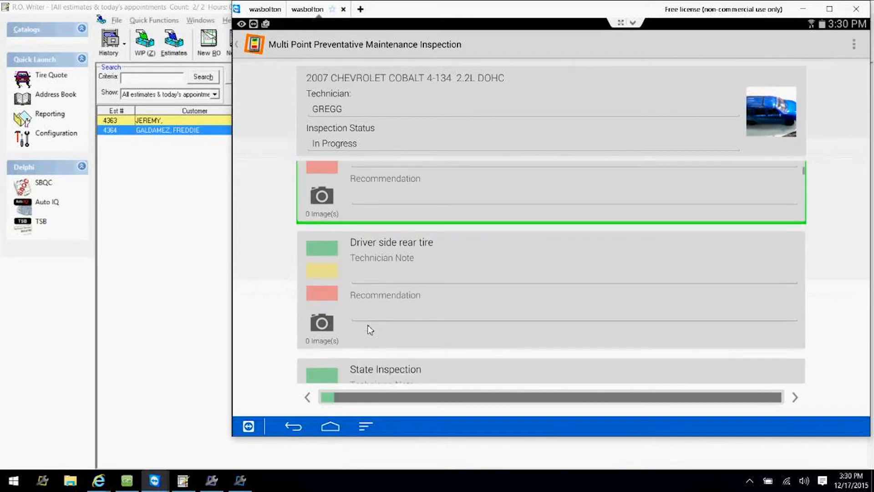
scroll(369, 330, "down", 2)
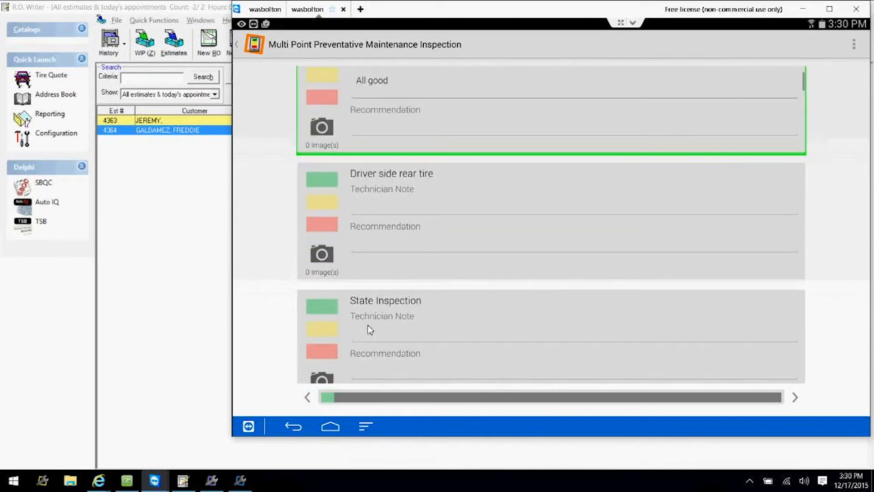
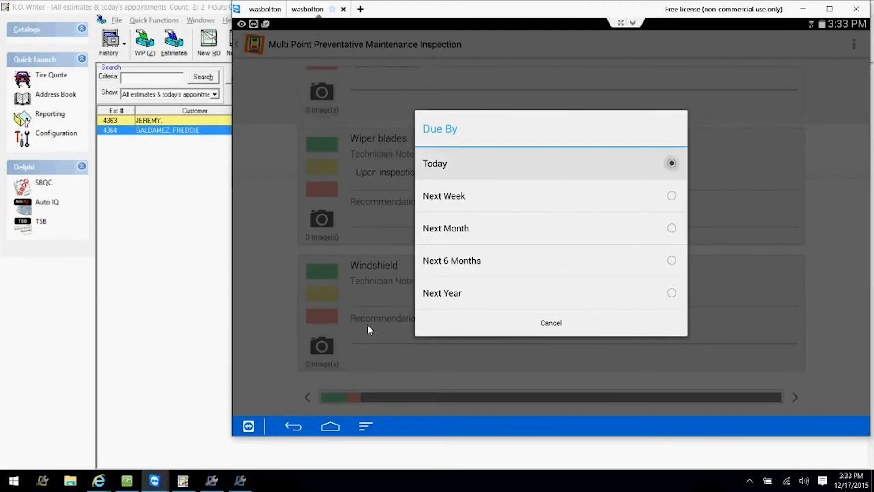
scroll(370, 330, "up", 4)
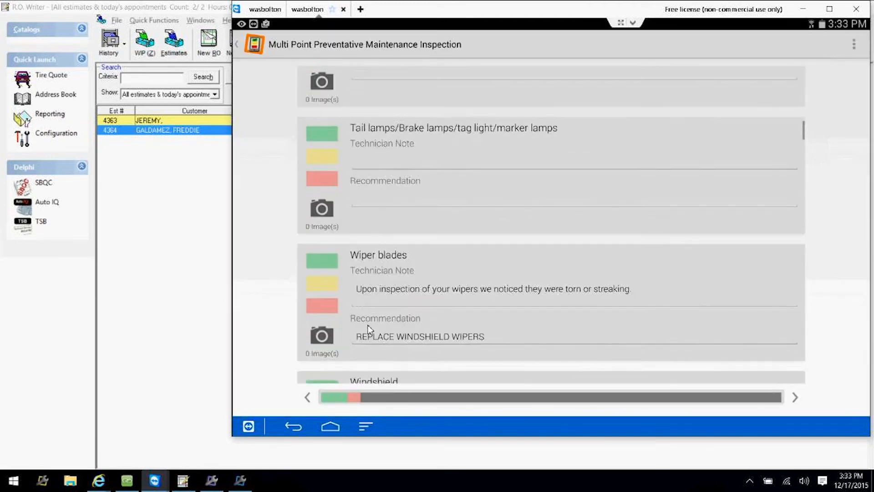
scroll(370, 329, "down", 2)
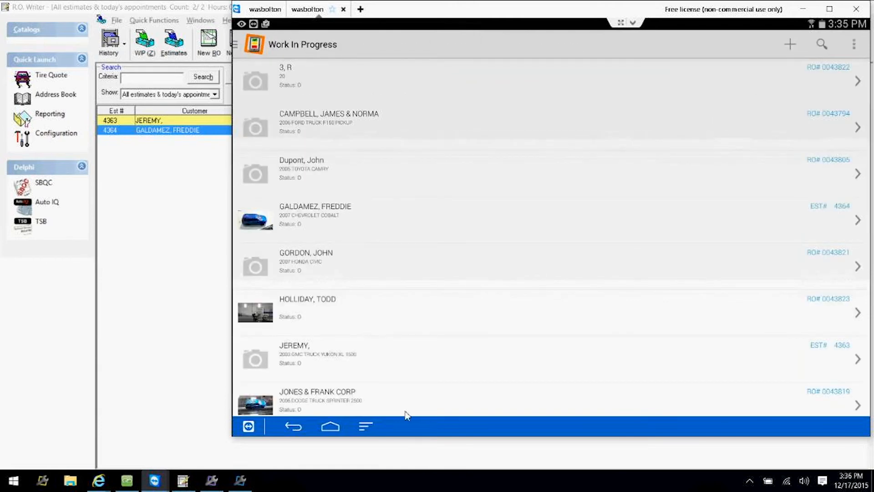
left_click(804, 7)
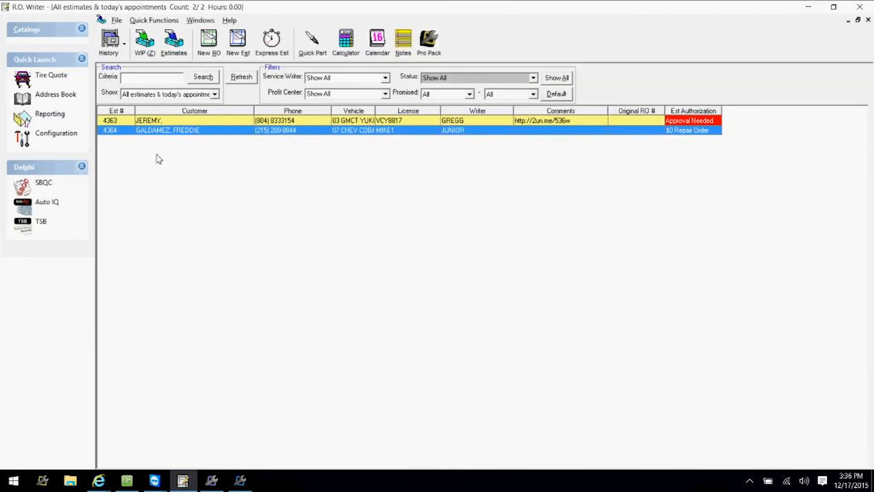
Open the 2007 Chev Cobalt estimate and view its service recommendations with their due dates
double_click(174, 132)
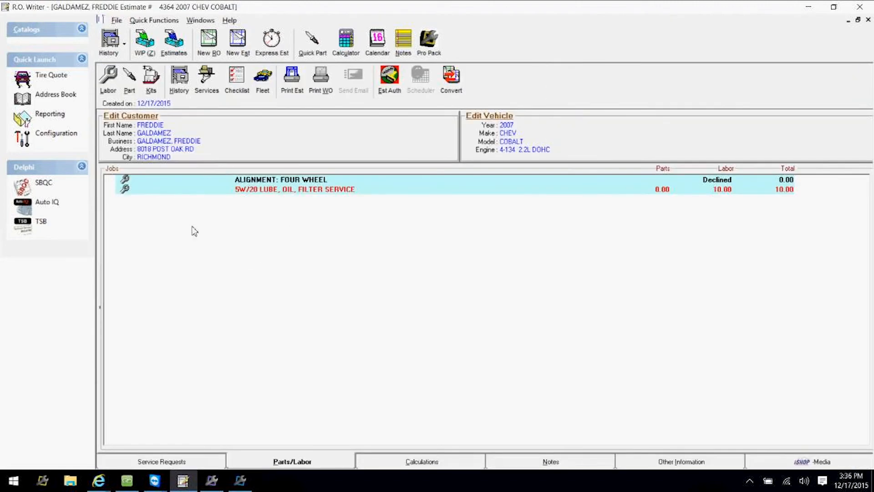
left_click(209, 76)
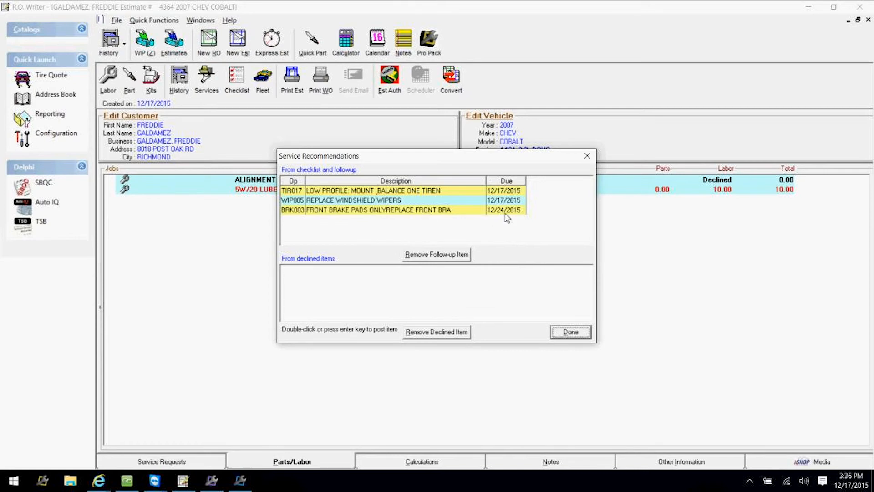
left_click(581, 336)
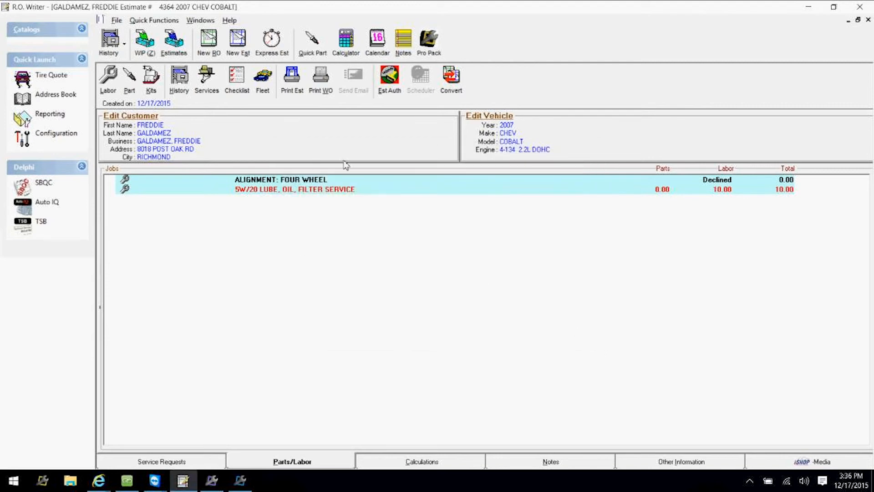
Switch to Report Pro and open the 2007 Chevrolet Cobalt's completed inspection from the Inspection Manager
left_click(240, 482)
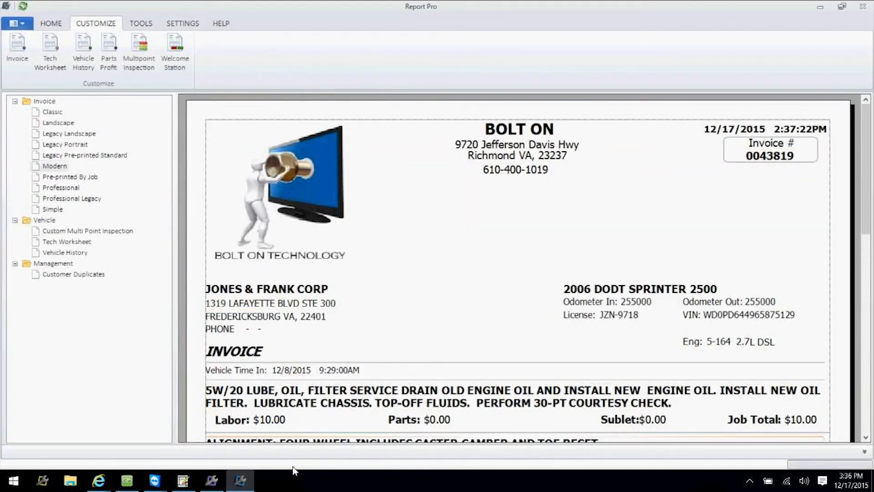
left_click(144, 22)
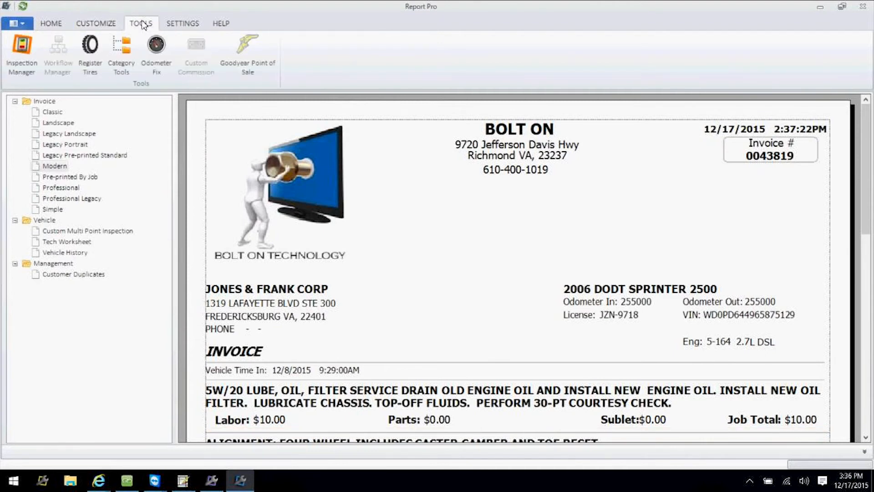
left_click(25, 49)
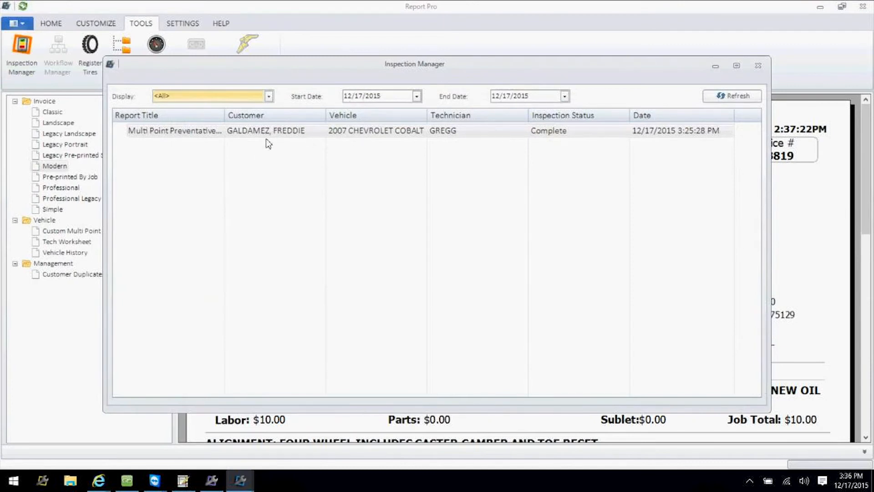
double_click(274, 130)
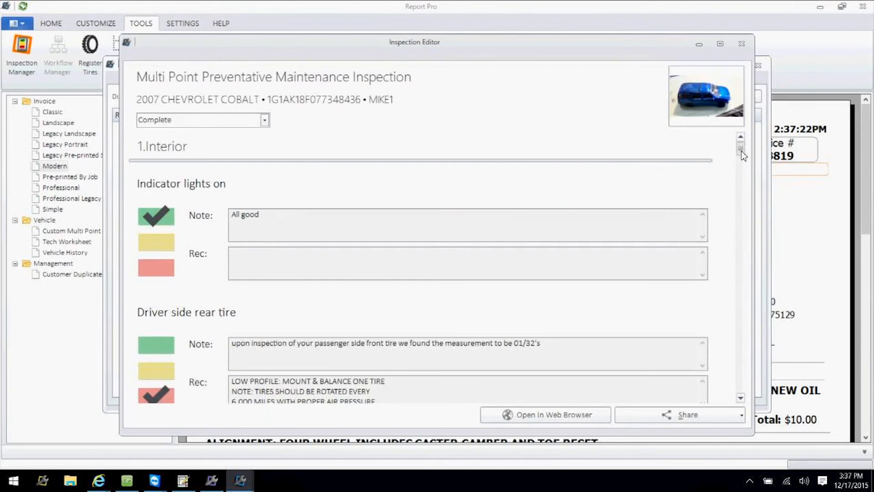
View the annotated photo attached to the Driver side rear tire point
left_click_drag(741, 152, 741, 159)
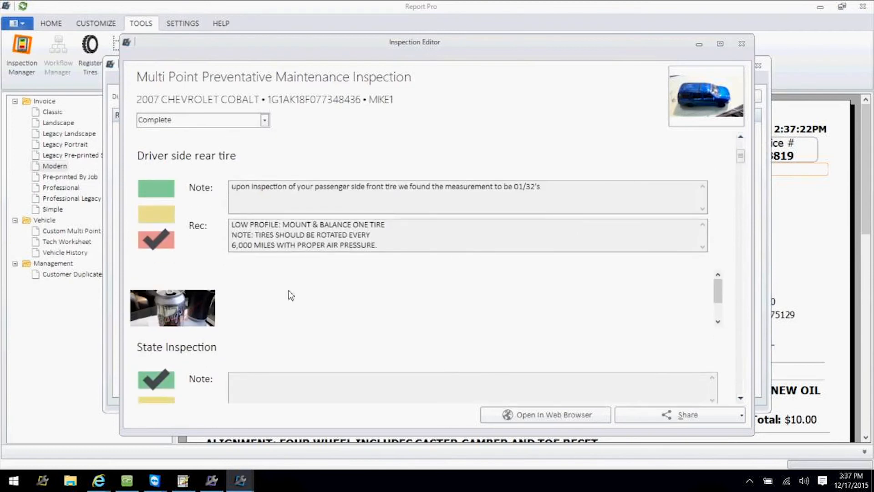
left_click(213, 314)
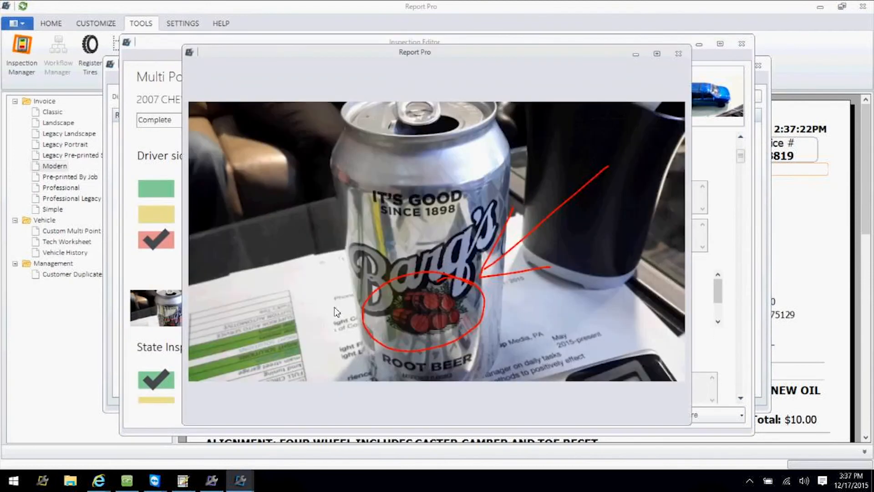
left_click(678, 54)
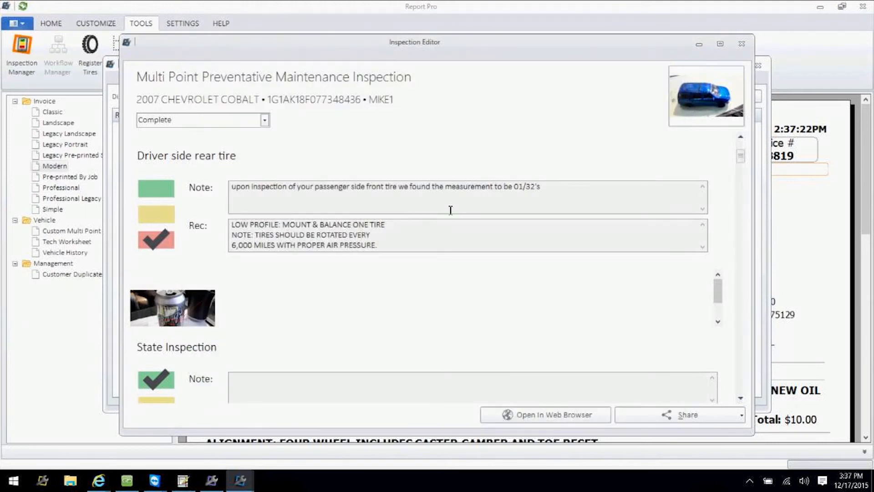
Capitalize the first word of the Driver side rear tire note to "Upon" and save the note
left_click(456, 203)
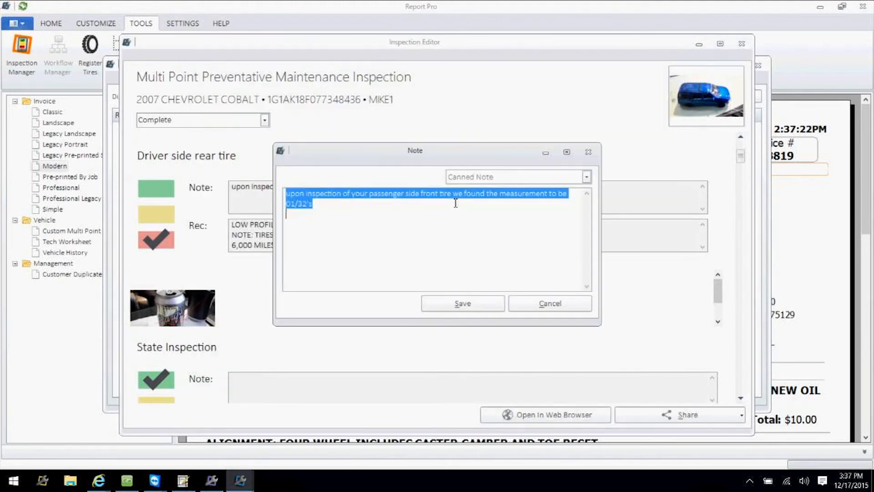
left_click(296, 194)
key("BackSpace")
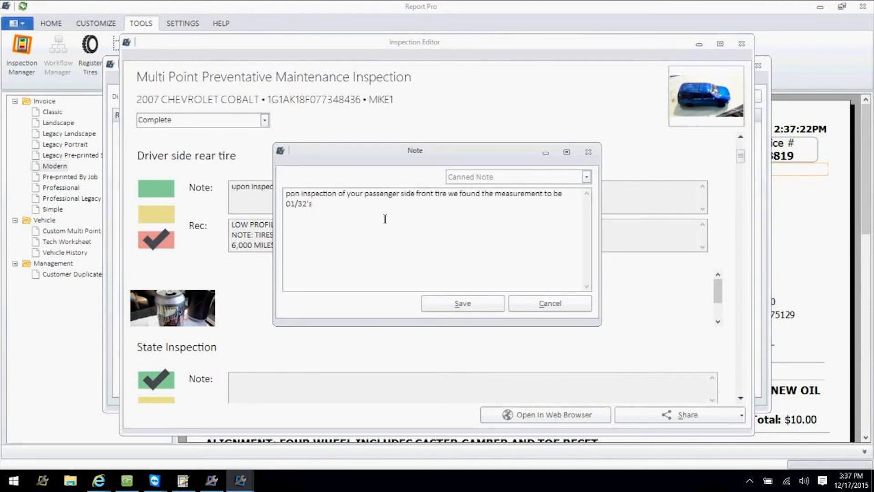
type("U")
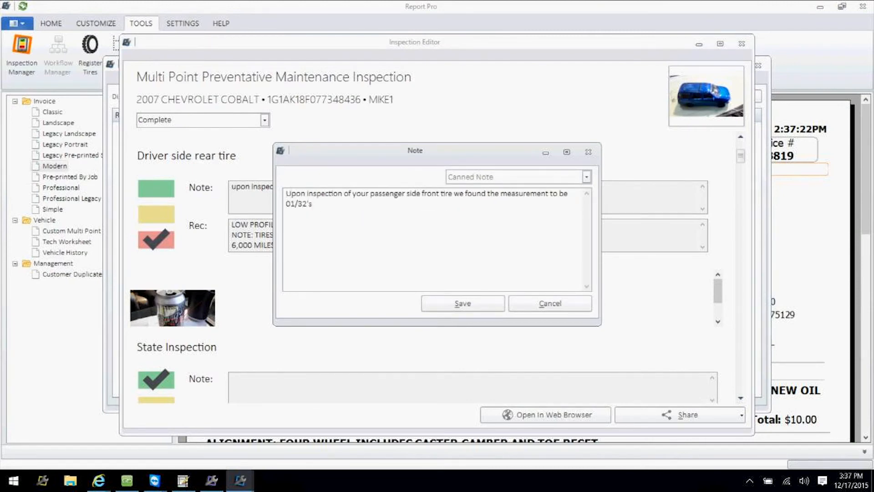
left_click(428, 305)
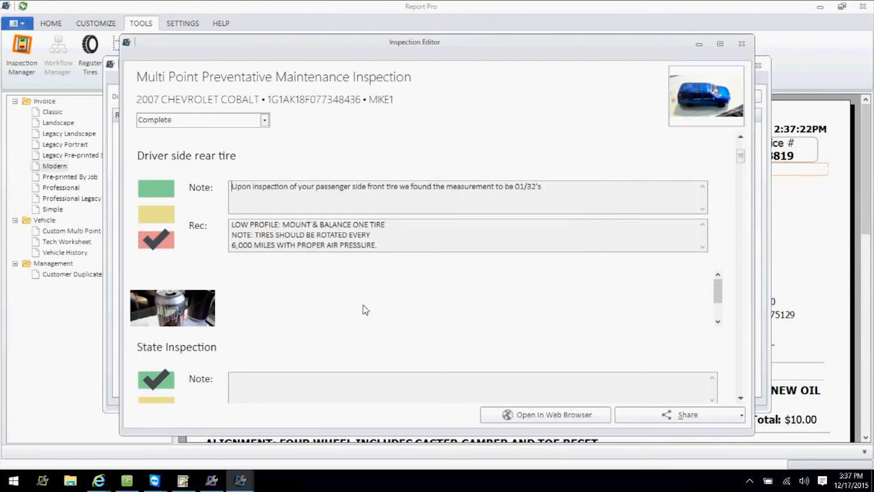
View the alternative recommendations available for the Driver side rear tire, leaving the current recommendation in place
right_click(403, 243)
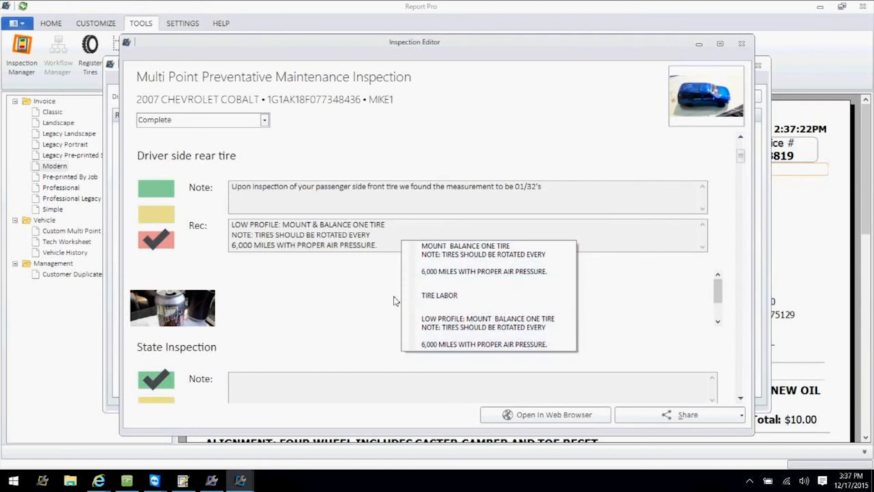
left_click(340, 298)
left_click_drag(740, 156, 745, 136)
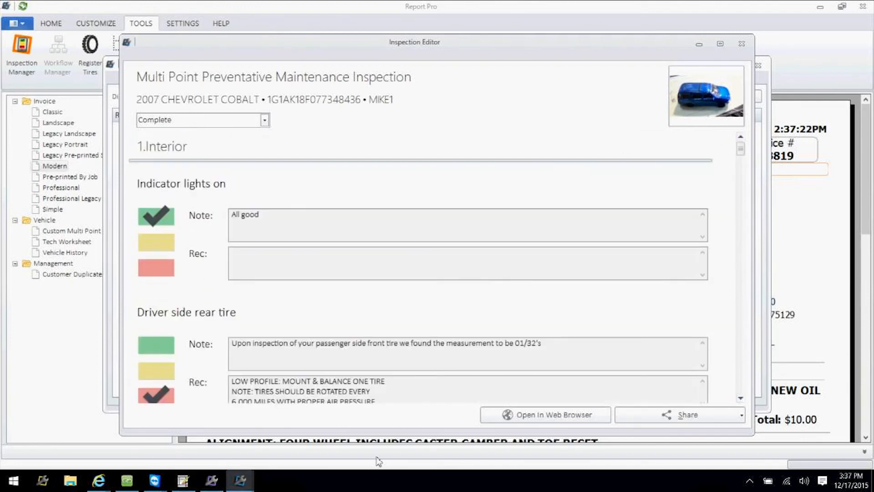
Share the inspection with the customer by sending the prepared message containing the inspection link
left_click(652, 416)
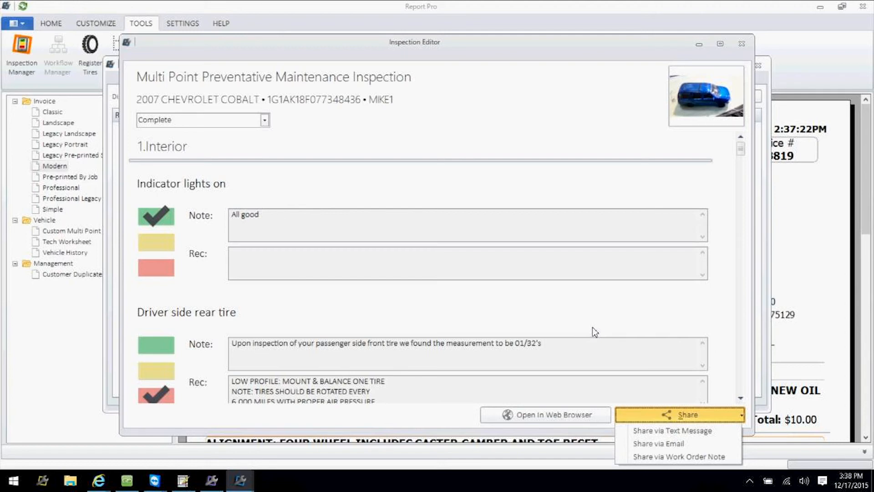
left_click(678, 440)
left_click(385, 244)
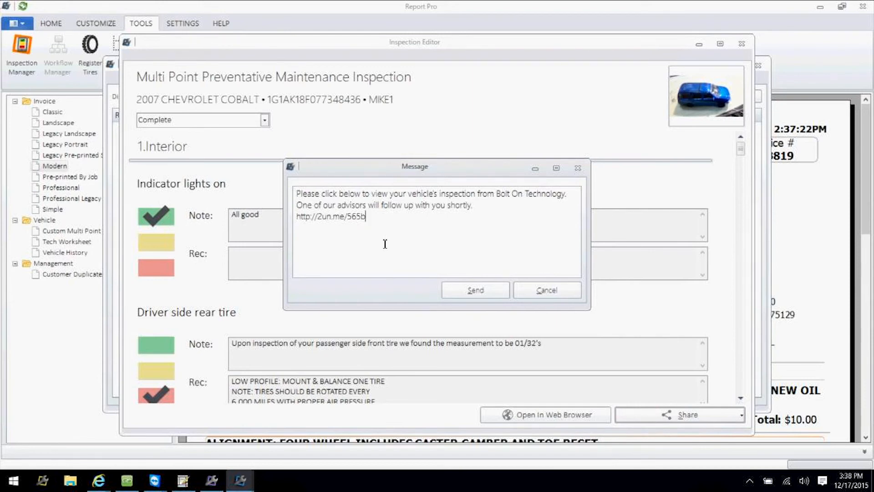
left_click(477, 293)
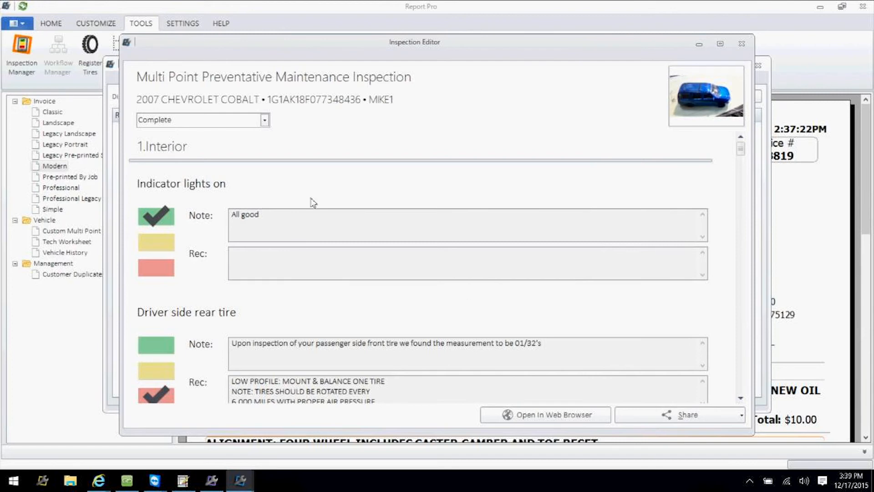
Close the inspection windows, return to R.O. Writer, and reopen the 2007 Chev Cobalt estimate at its notes
left_click(594, 417)
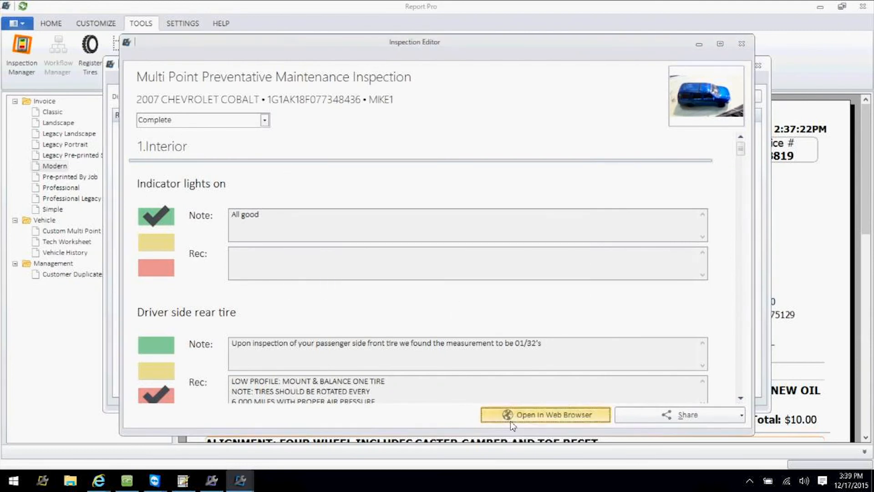
left_click(742, 44)
left_click(757, 68)
left_click(182, 480)
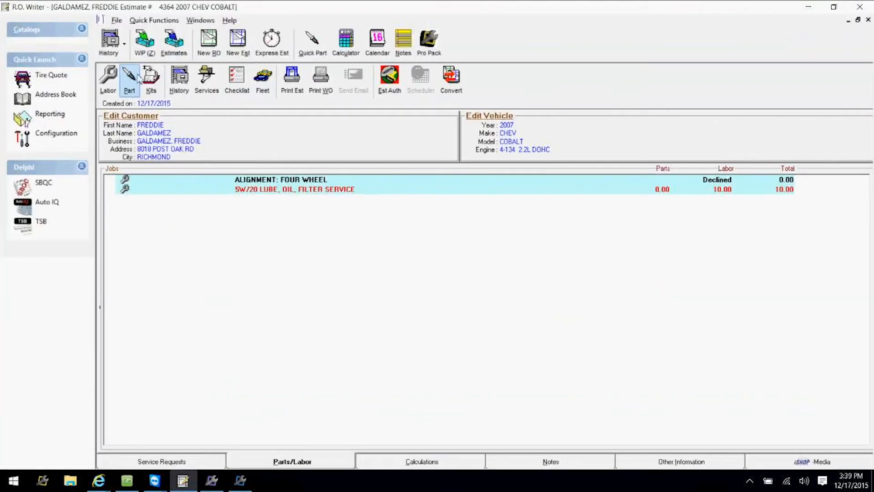
left_click(868, 20)
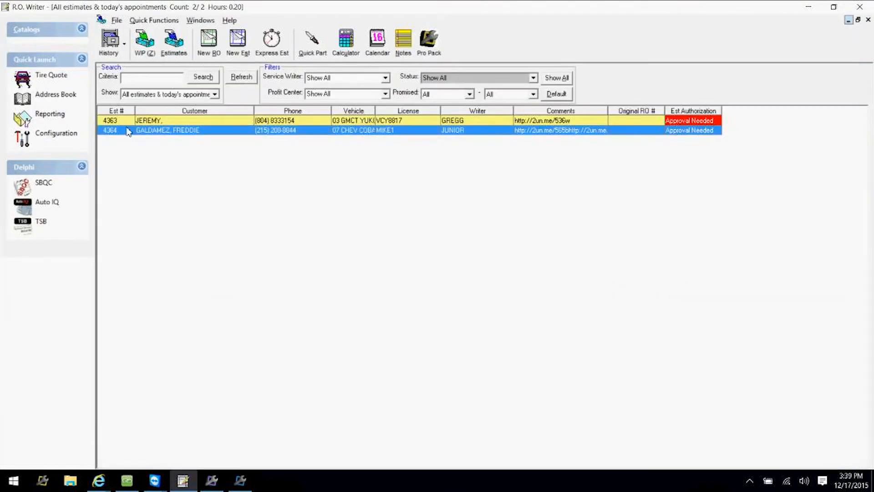
left_click(239, 80)
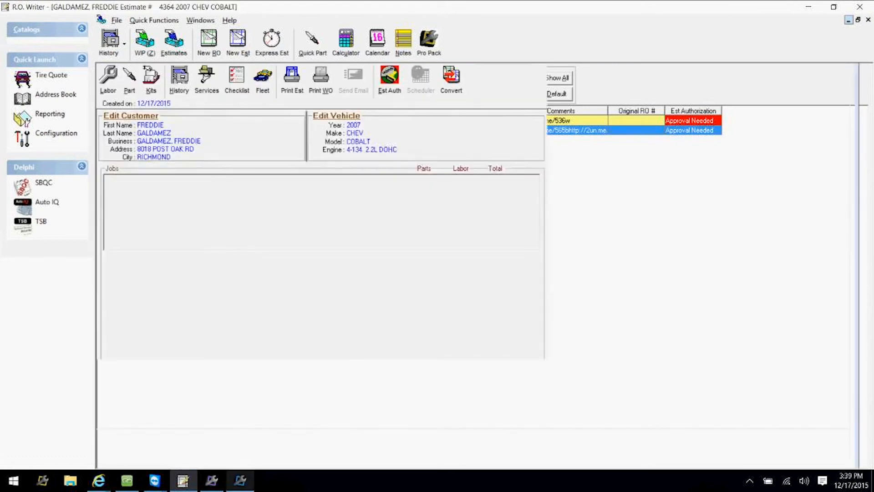
left_click(184, 462)
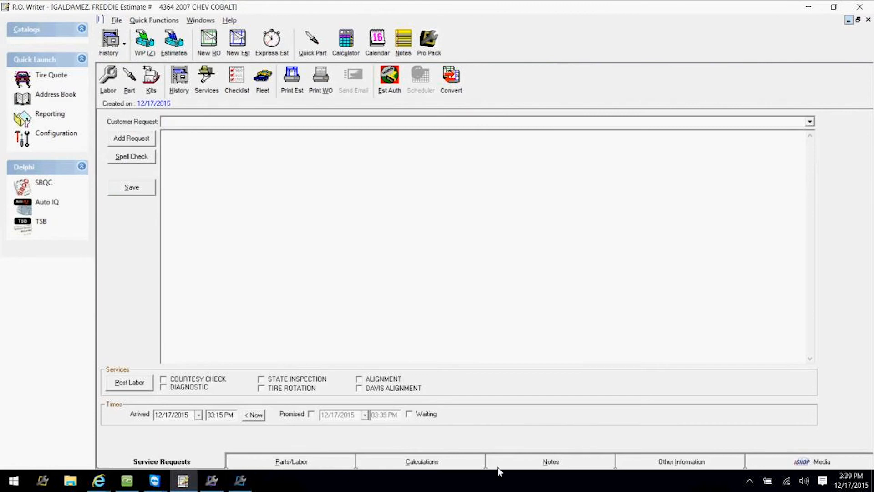
left_click(527, 469)
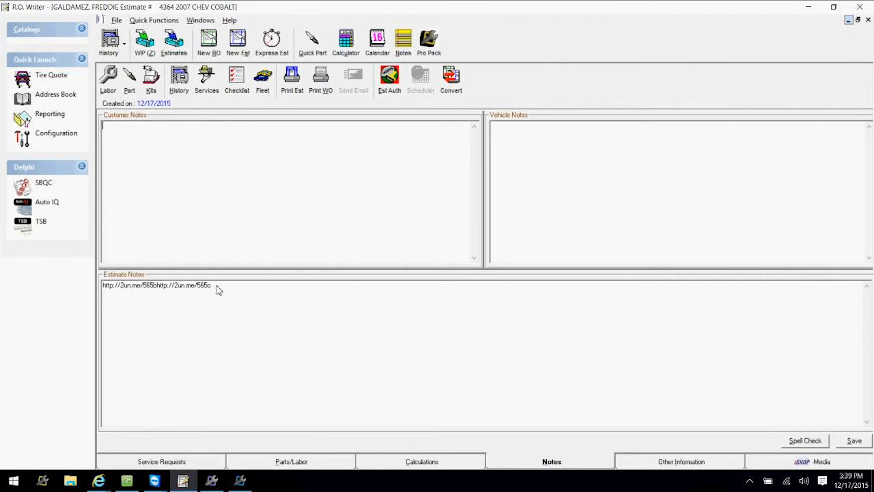
key("BackSpace")
key("BackSpace")
key("BackSpace")
key("BackSpace")
key("BackSpace")
key("BackSpace")
key("BackSpace")
key("BackSpace")
key("BackSpace")
key("BackSpace")
key("BackSpace")
key("BackSpace")
key("BackSpace")
key("BackSpace")
key("BackSpace")
key("BackSpace")
key("BackSpace")
key("BackSpace")
left_click_drag(159, 286, 89, 288)
right_click(126, 287)
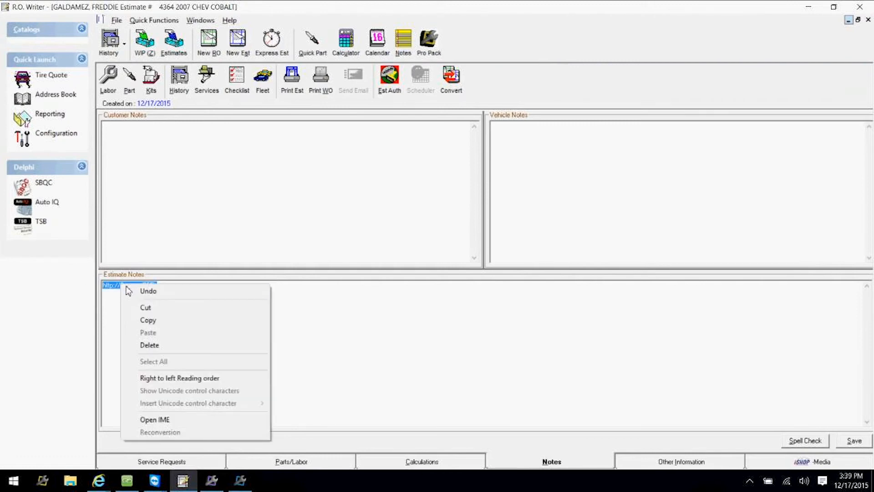
left_click(148, 320)
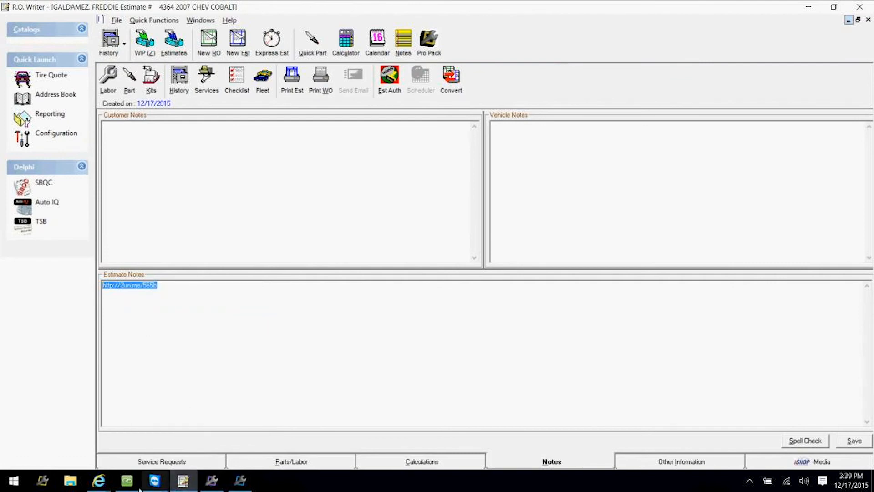
left_click(99, 480)
left_click(177, 420)
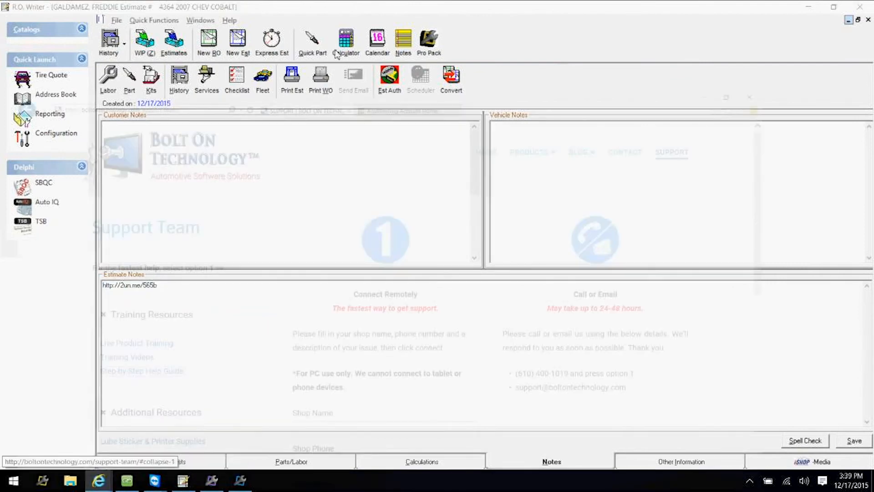
left_click(516, 24)
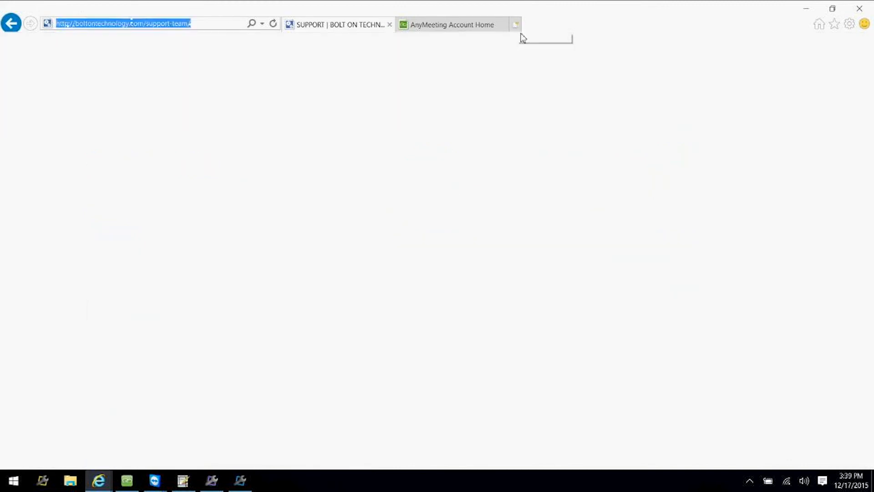
right_click(120, 26)
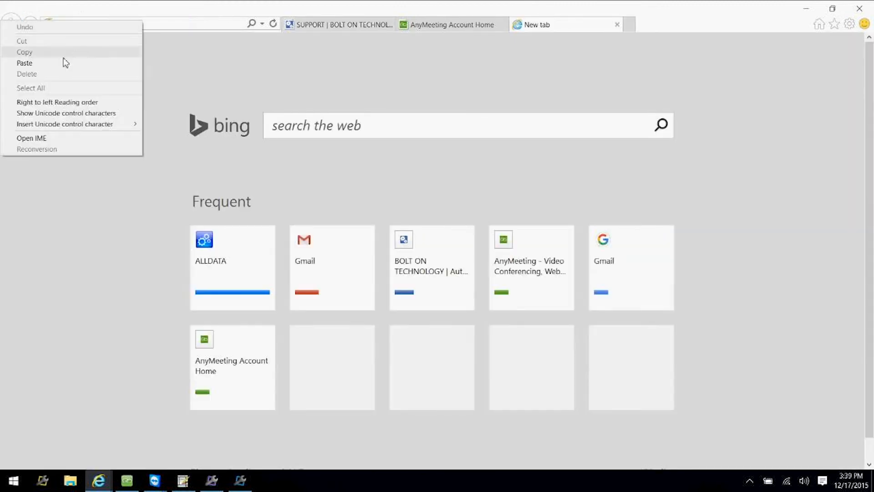
left_click(25, 63)
key("Return")
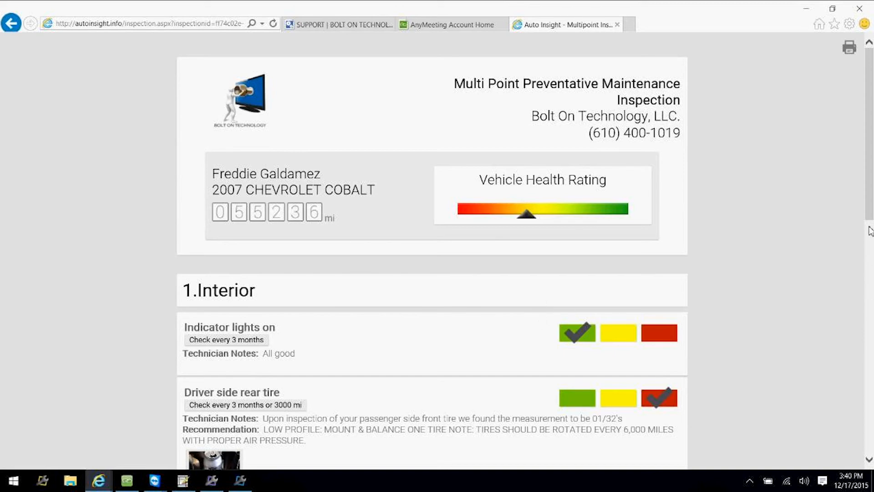
Review the online inspection's Interior points and view the Driver side rear tire and State Inspection photos
left_click_drag(870, 214, 870, 291)
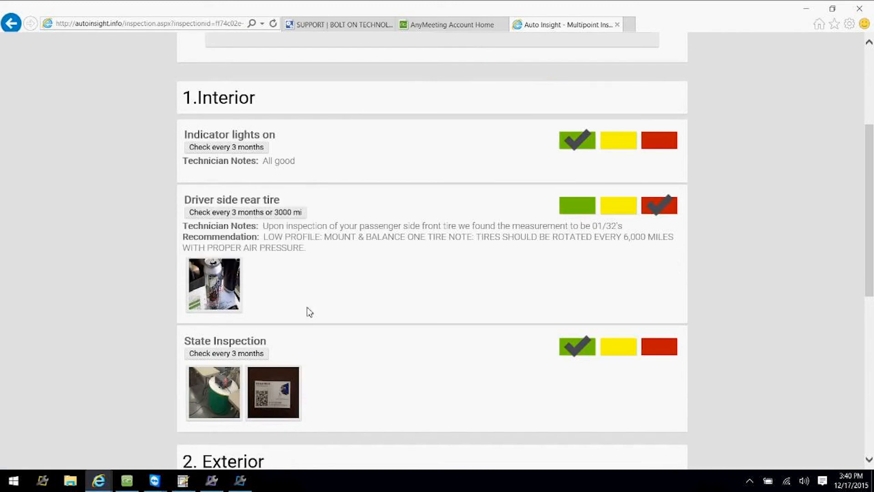
left_click(221, 295)
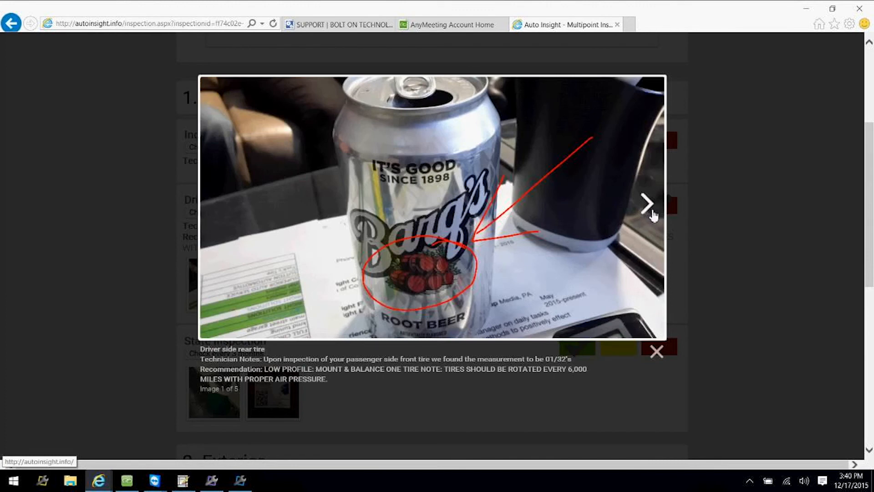
left_click(657, 352)
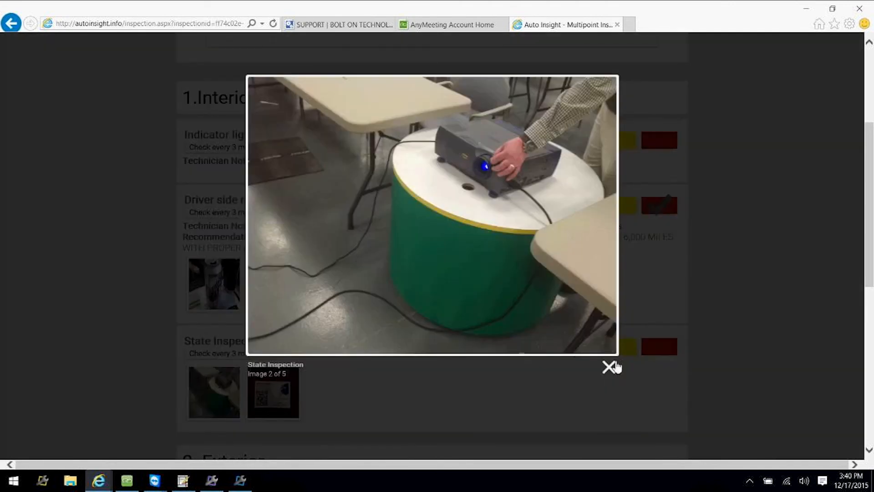
left_click(614, 367)
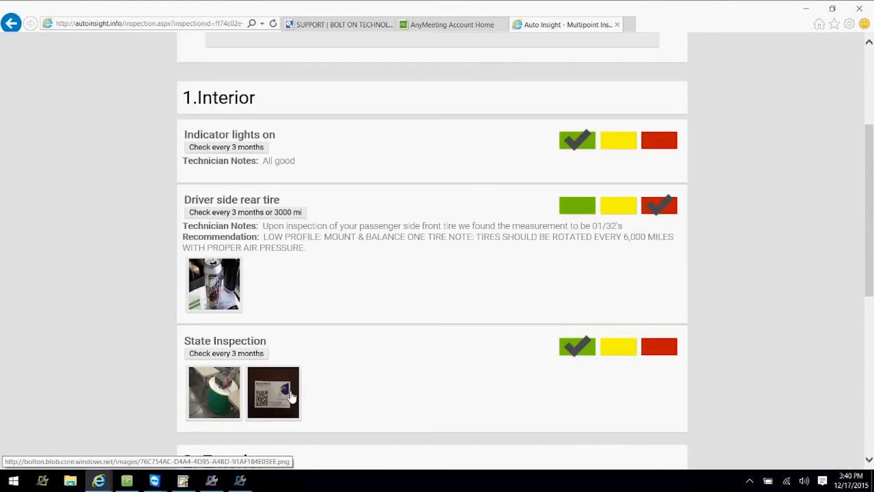
View the Wiper blades photo in the online inspection's Exterior section, then close the photo
scroll(353, 372, "down", 5)
left_click(241, 323)
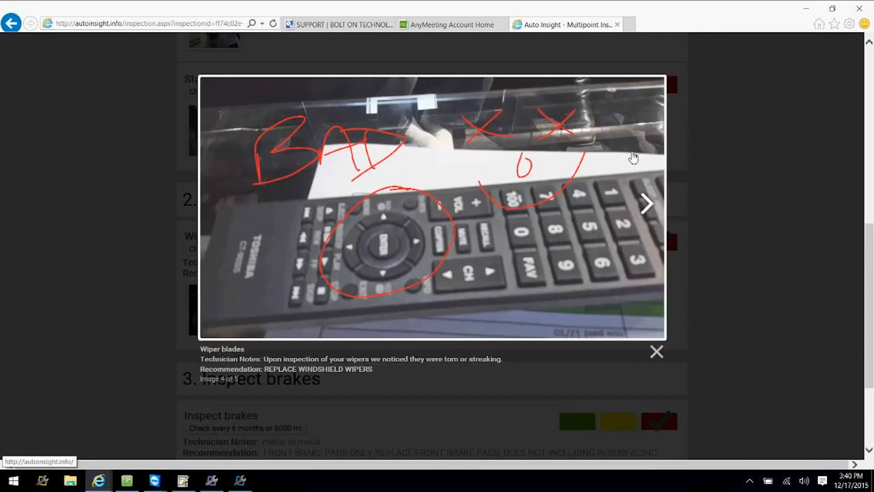
left_click(521, 385)
Switch to Message Manager, view the conversation holding the newest sent inspection message, then close it and minimize Message Manager
left_click(211, 480)
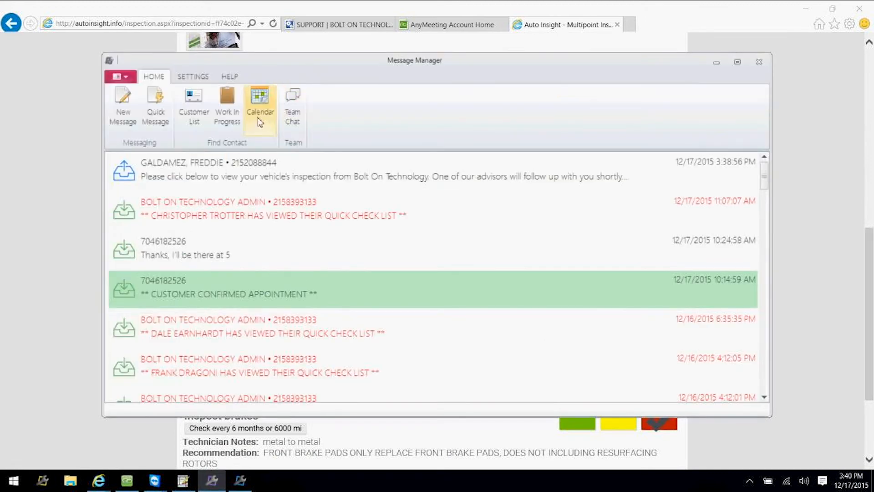
left_click(253, 182)
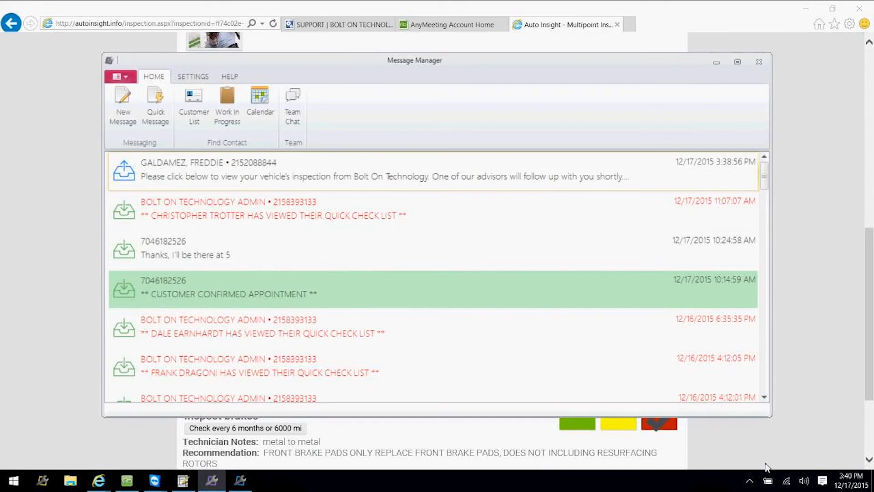
double_click(214, 178)
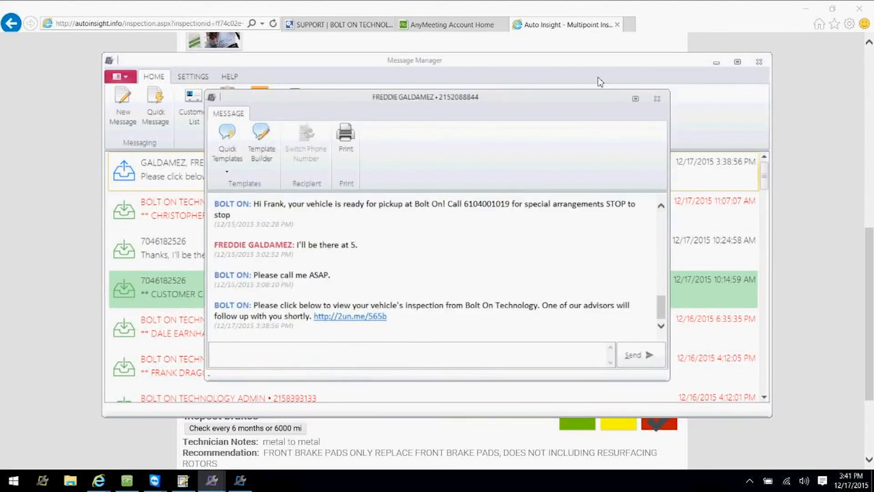
left_click(657, 99)
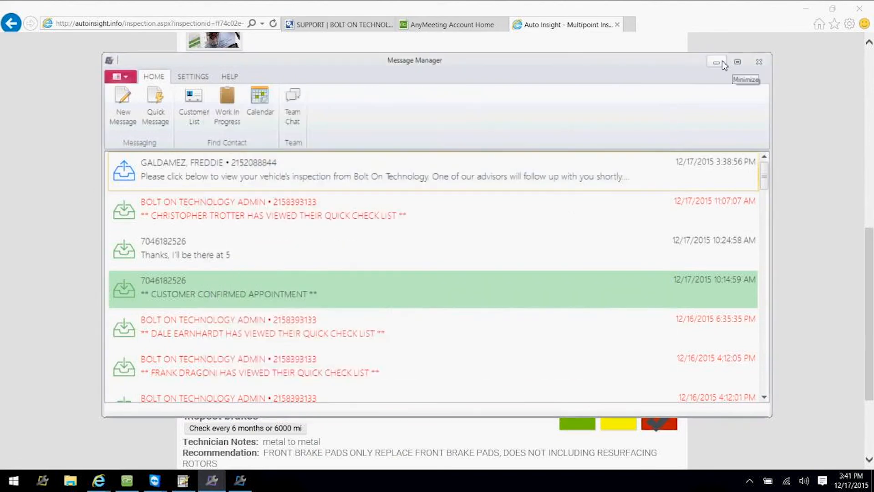
left_click(724, 63)
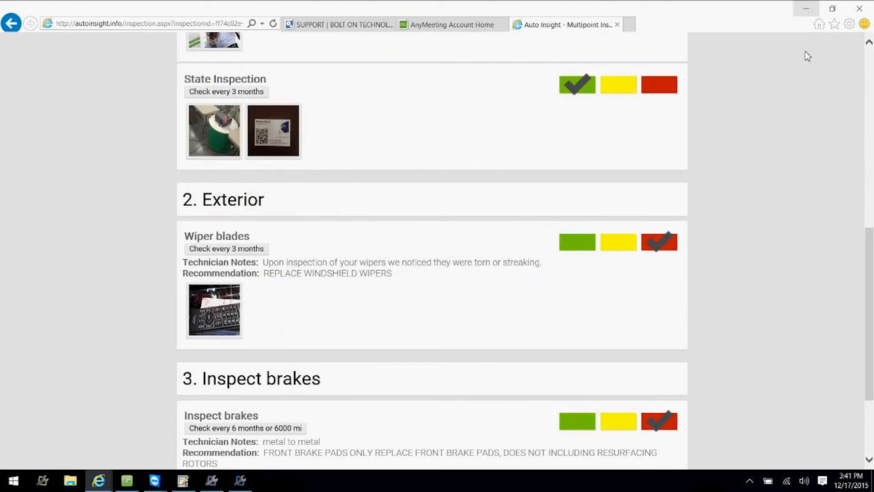
Look at the inspection's Vehicle Health Rating, check the estimate's parts and labor in R.O. Writer, and return to the online inspection
scroll(537, 314, "up", 1)
scroll(538, 315, "up", 8)
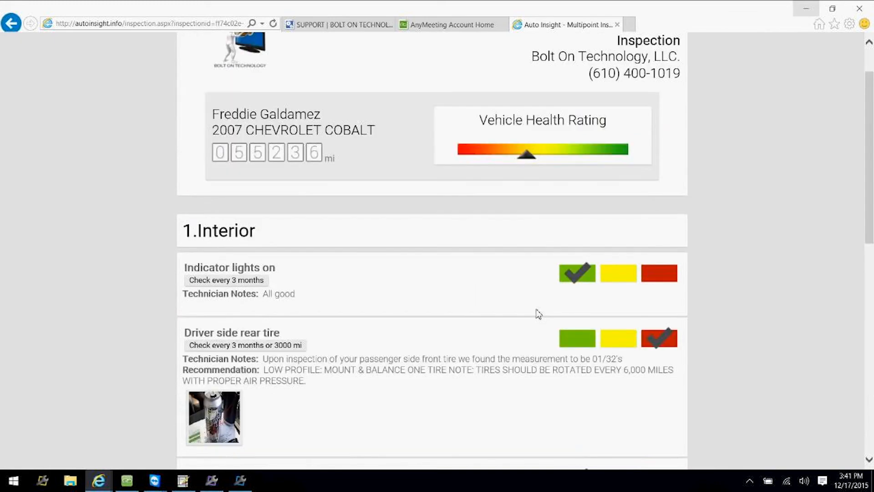
left_click(806, 8)
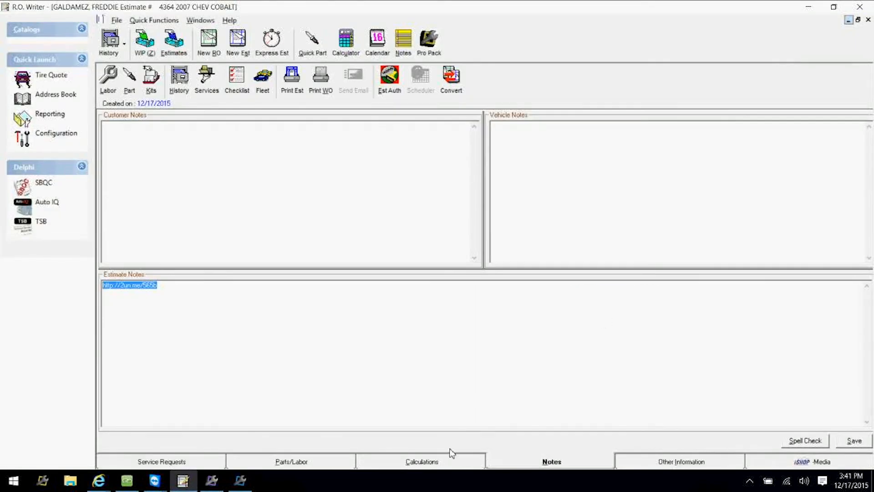
left_click(321, 463)
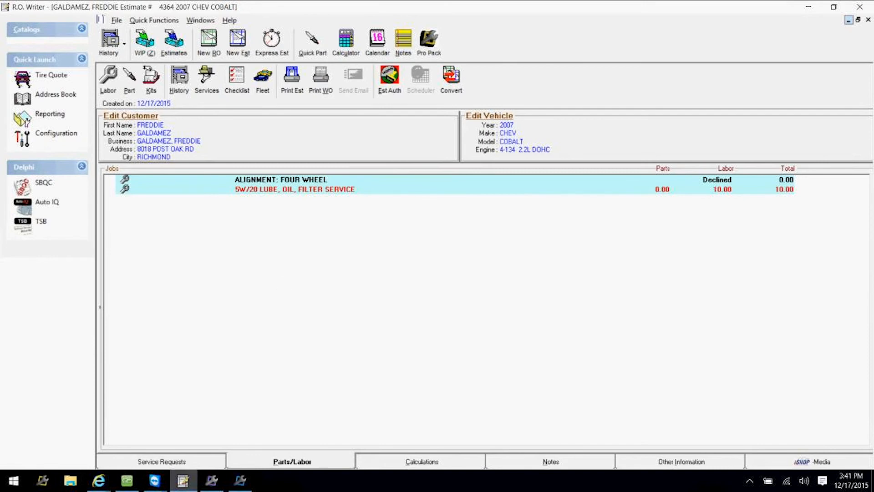
left_click(107, 478)
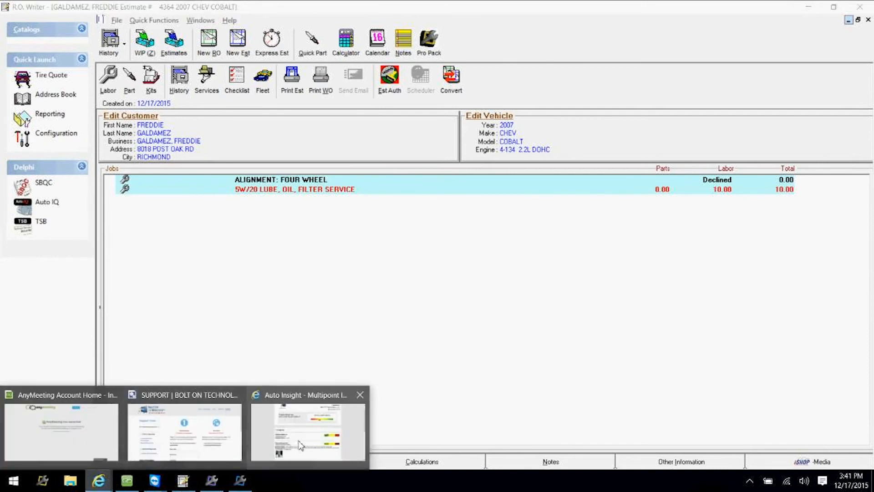
left_click(299, 416)
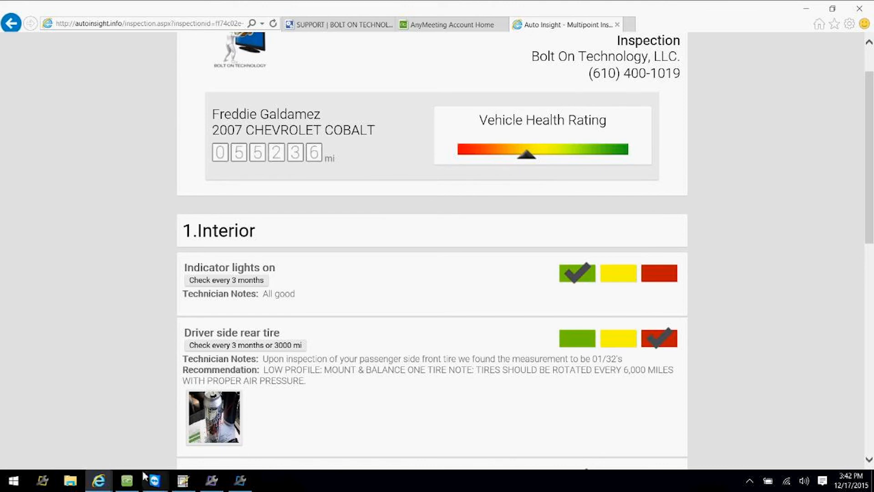
Switch to the AnyMeeting window and read the attendee questions in its chat
left_click(127, 480)
scroll(2, 306, "up", 2)
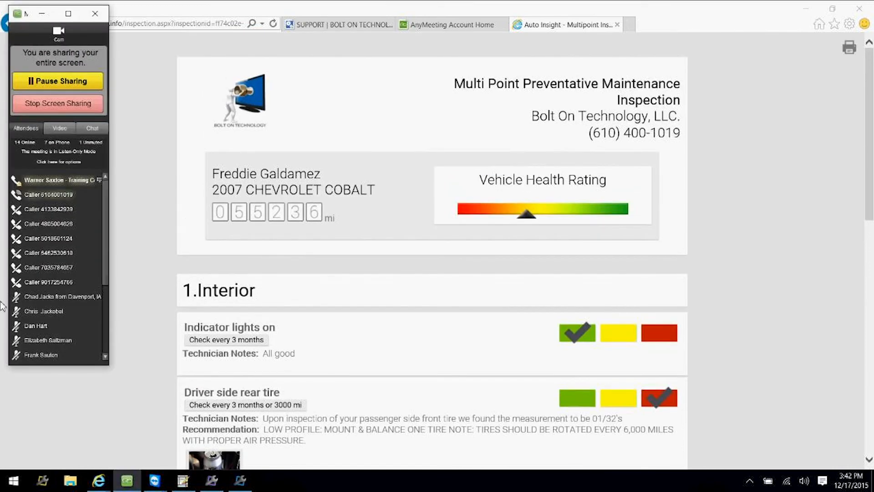
left_click(93, 129)
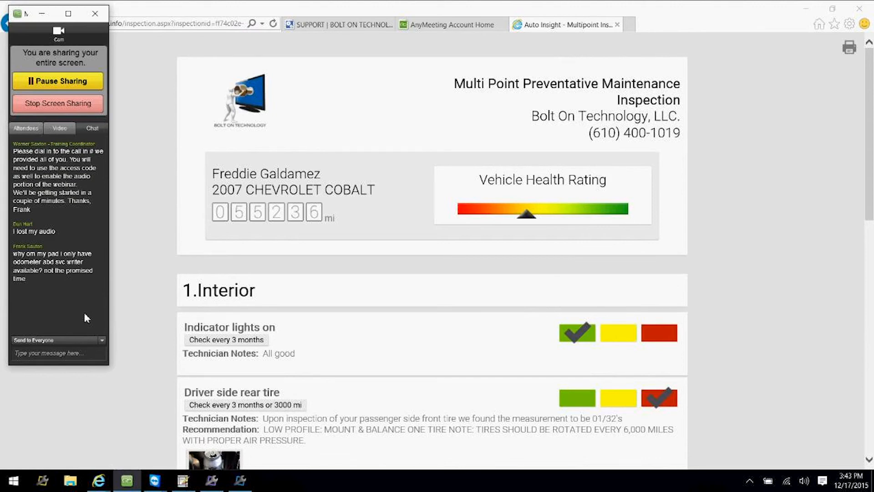
Switch to R.O. Writer and enable the promised time in the 2007 Chev Cobalt estimate's service requests
left_click(184, 484)
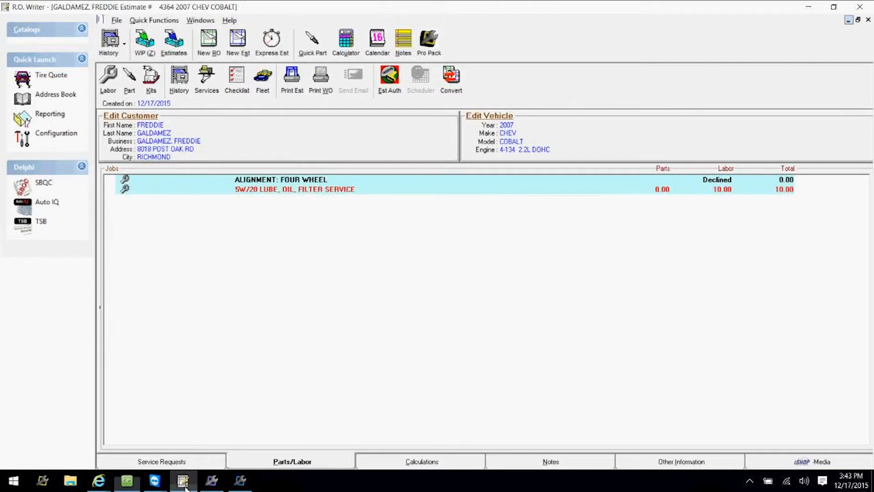
left_click(180, 463)
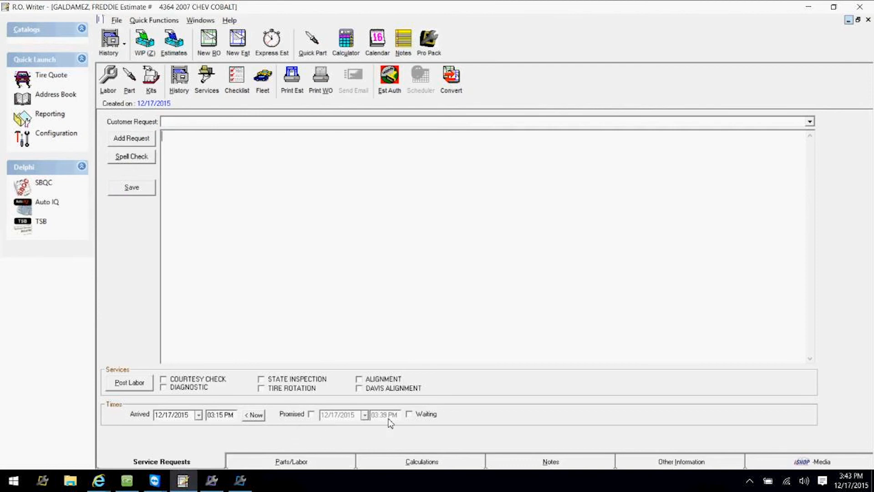
left_click(311, 414)
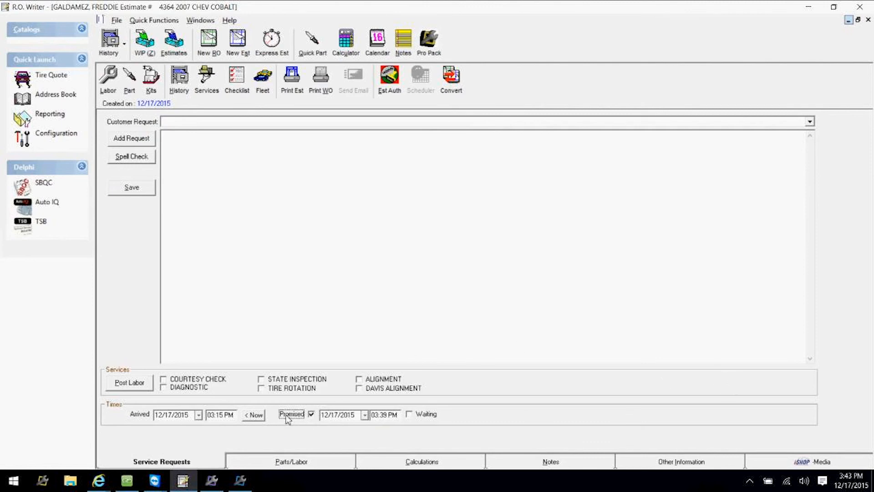
left_click(312, 414)
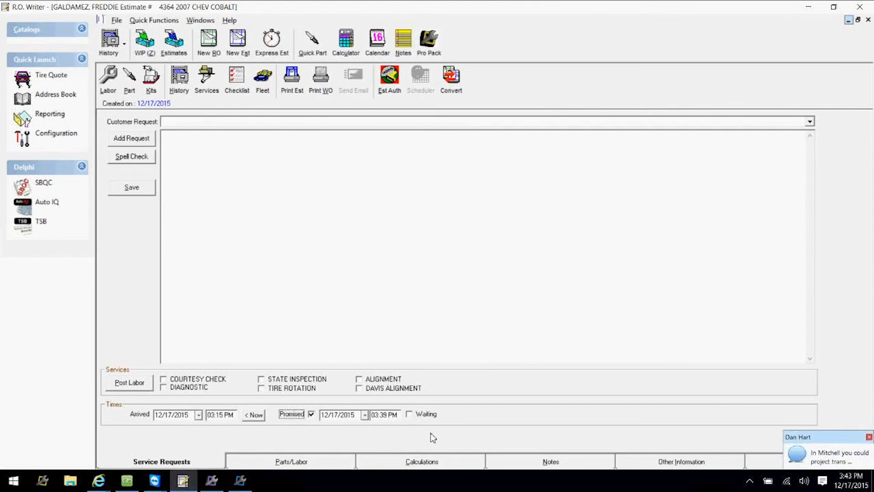
Set the estimate's promised time to 04:00 PM, return to its parts and labor, and close the estimate
left_click(395, 417)
key("BackSpace")
key("BackSpace")
key("BackSpace")
key("BackSpace")
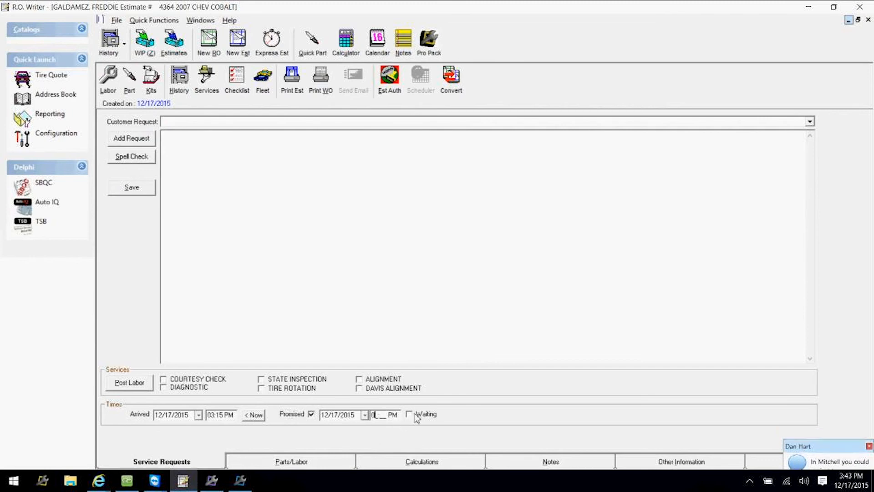
type("4")
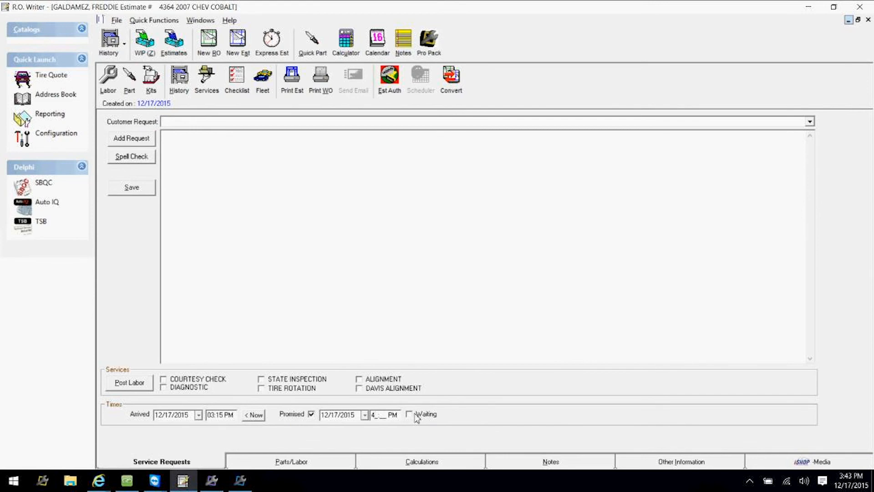
key("BackSpace")
type("04:00")
left_click(315, 462)
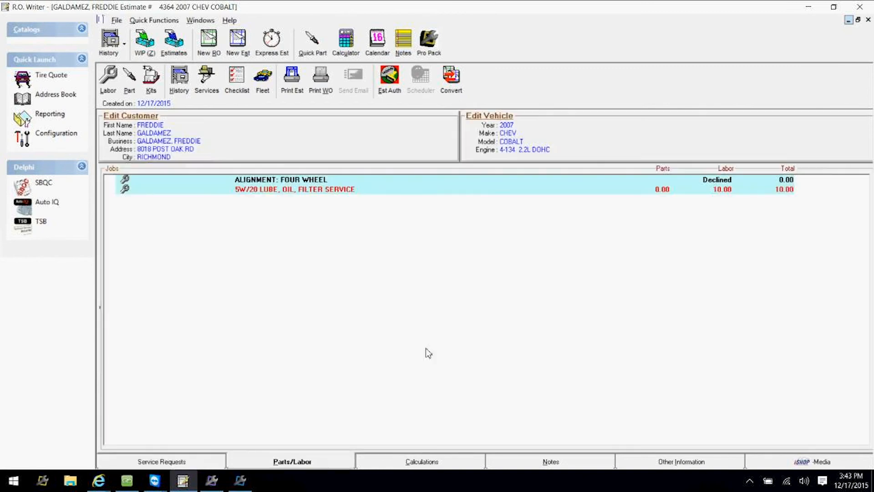
left_click(868, 20)
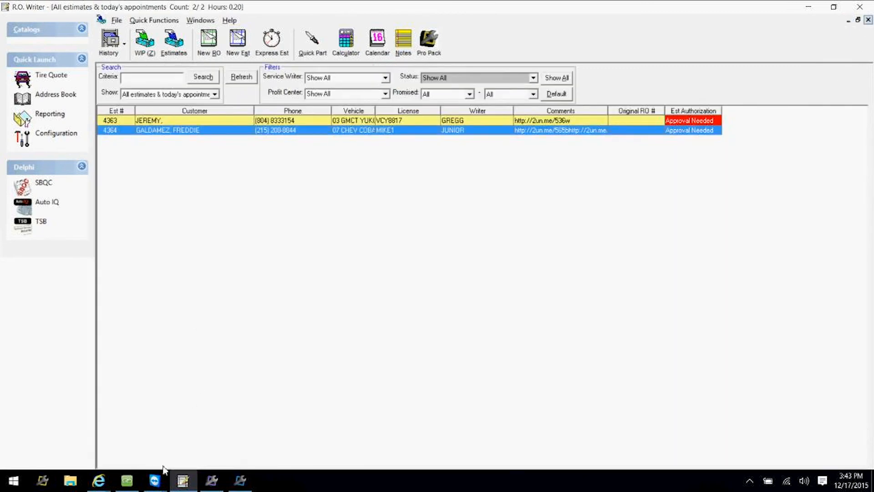
Switch to the tablet's TeamViewer session, check the 2007 Chevrolet Cobalt order's promised time, and minimize the session
mouse_move(155, 480)
left_click(229, 413)
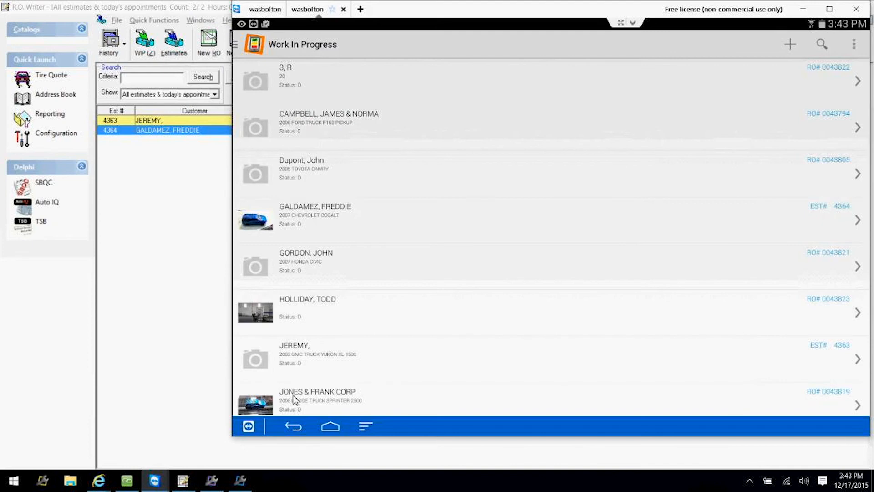
left_click(306, 219)
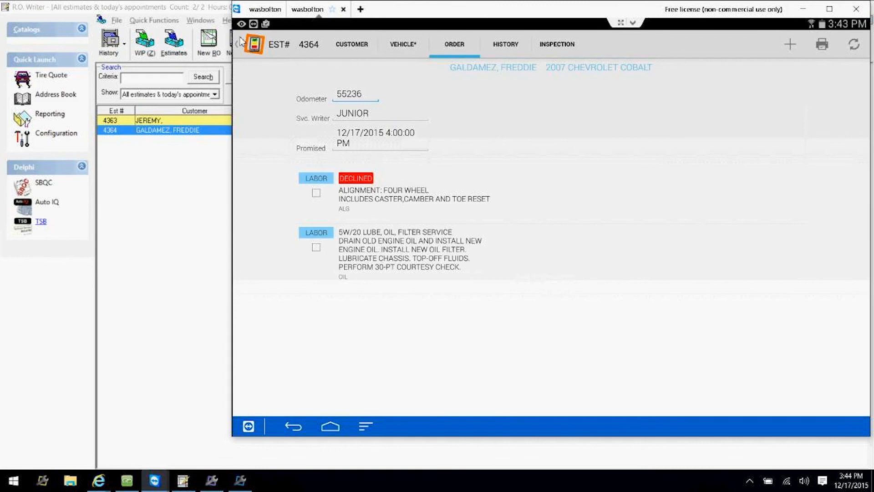
left_click(794, 14)
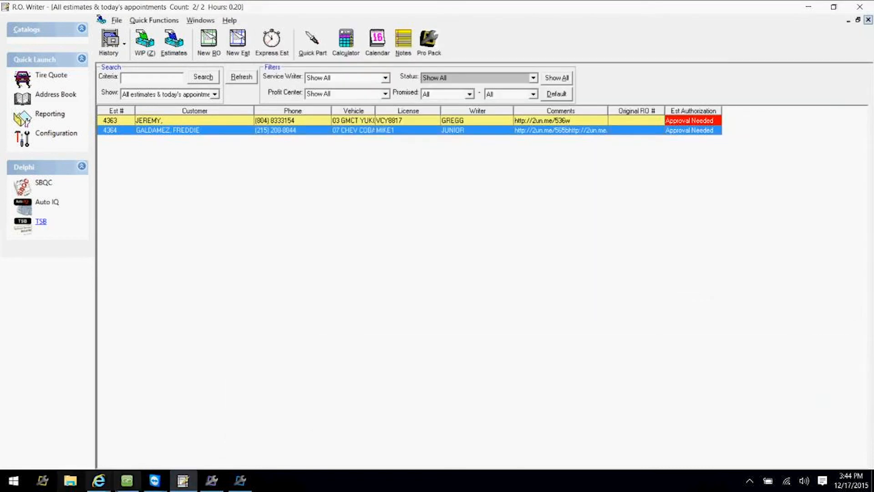
Read the newest attendee questions in the AnyMeeting chat, then minimize the meeting window
mouse_move(129, 489)
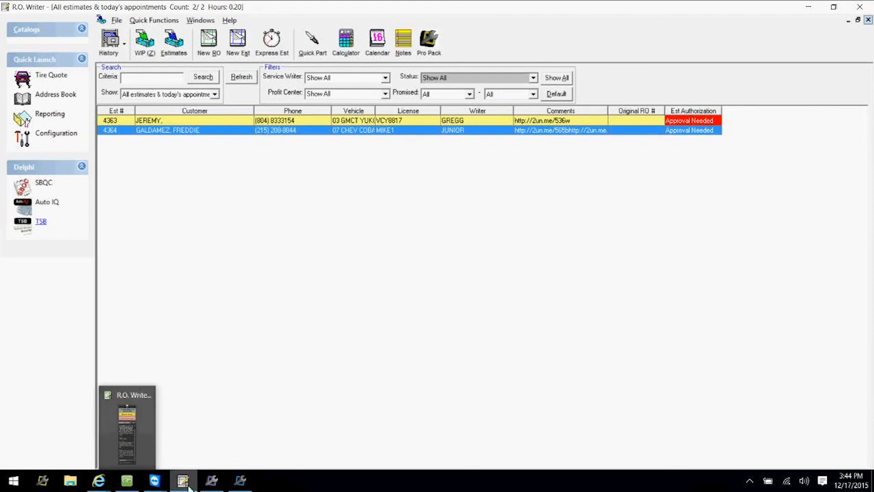
mouse_move(182, 488)
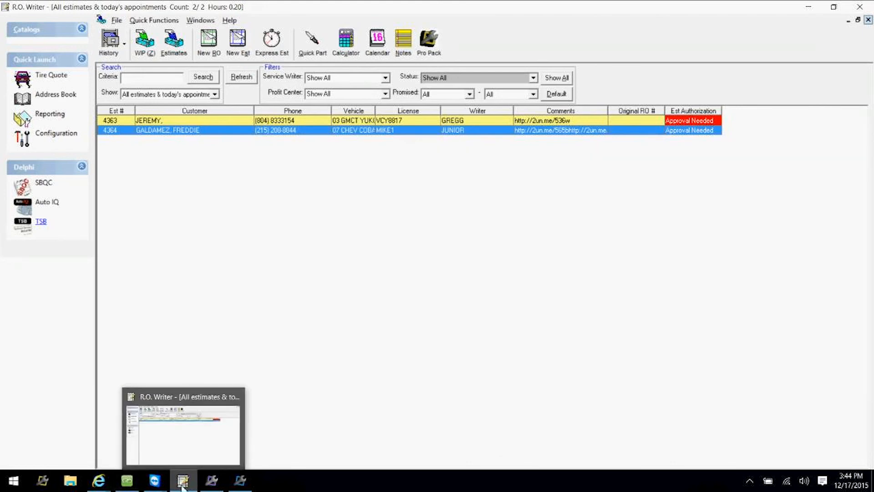
left_click(127, 481)
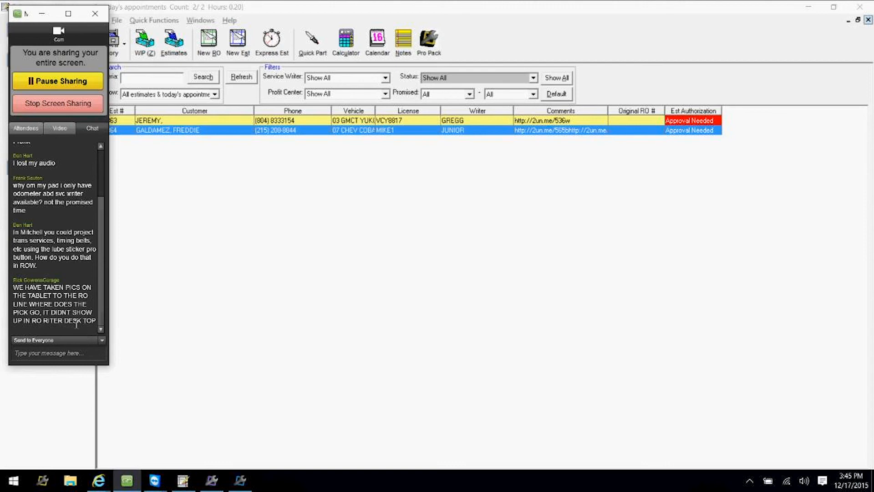
left_click(41, 13)
Look at the jobs in the 2007 Chev Cobalt estimate, close it, and reread the AnyMeeting chat questions
double_click(178, 137)
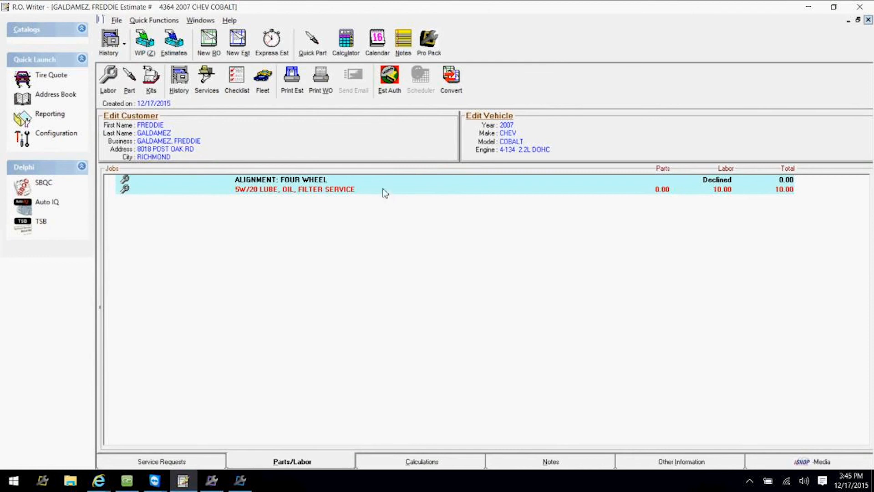
left_click(869, 19)
mouse_move(181, 482)
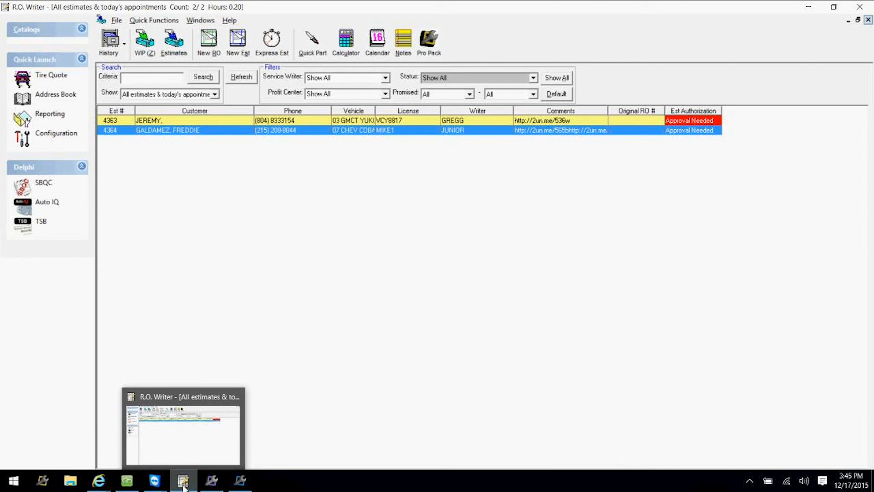
mouse_move(156, 484)
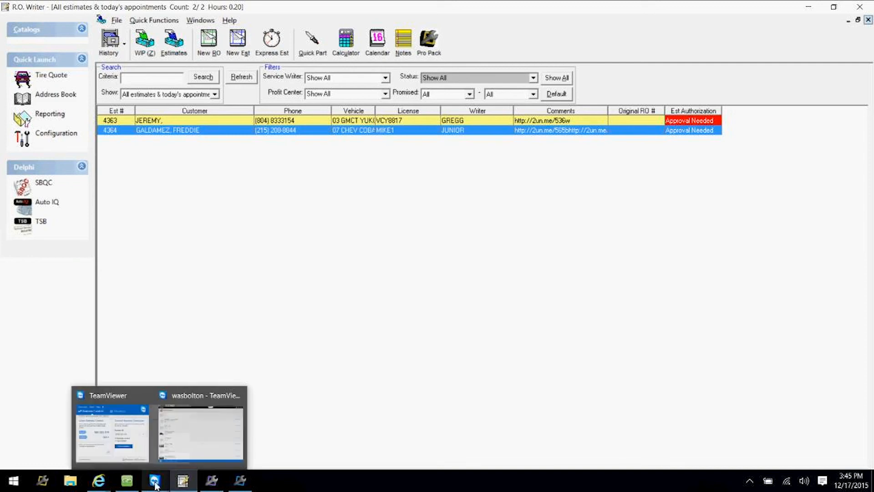
left_click(127, 481)
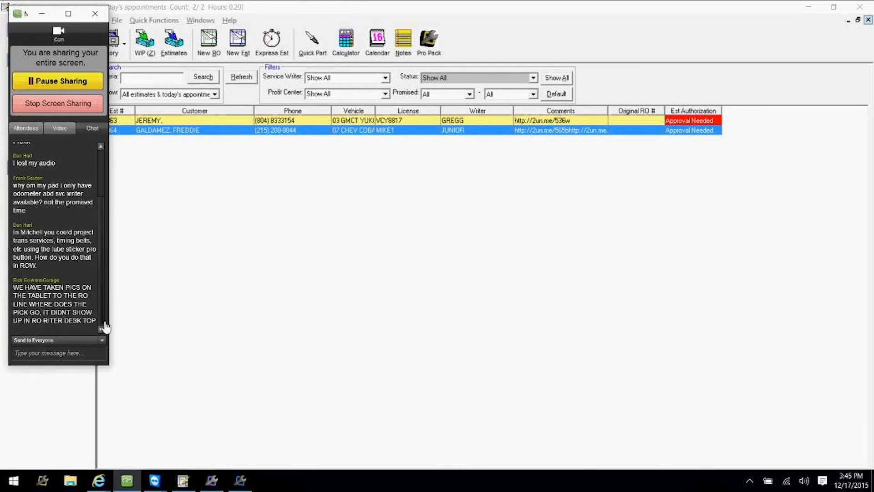
scroll(106, 322, "up", 3)
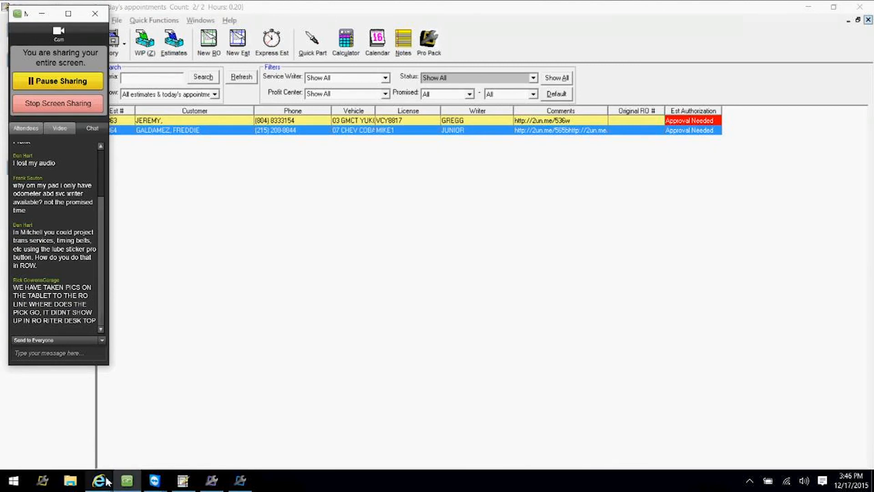
Switch to Internet Explorer and view the phone and mail details on the Bolt On Technology site's Contact page
mouse_move(107, 482)
left_click(182, 437)
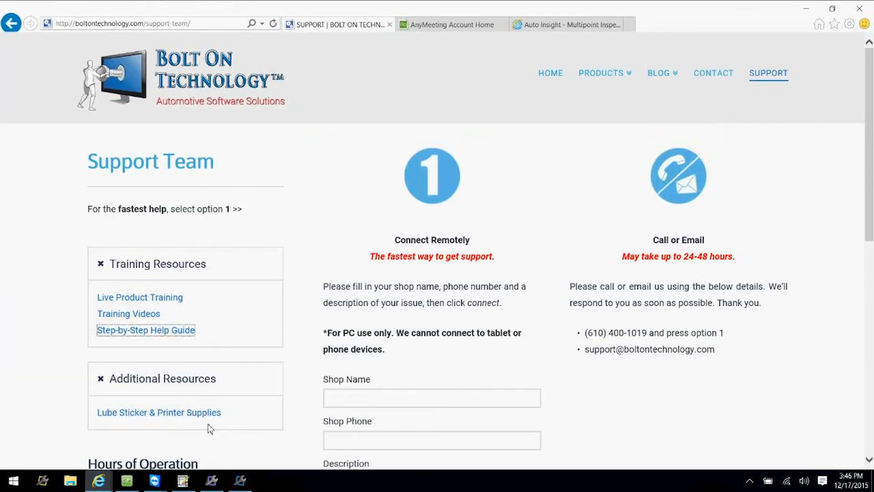
left_click(713, 73)
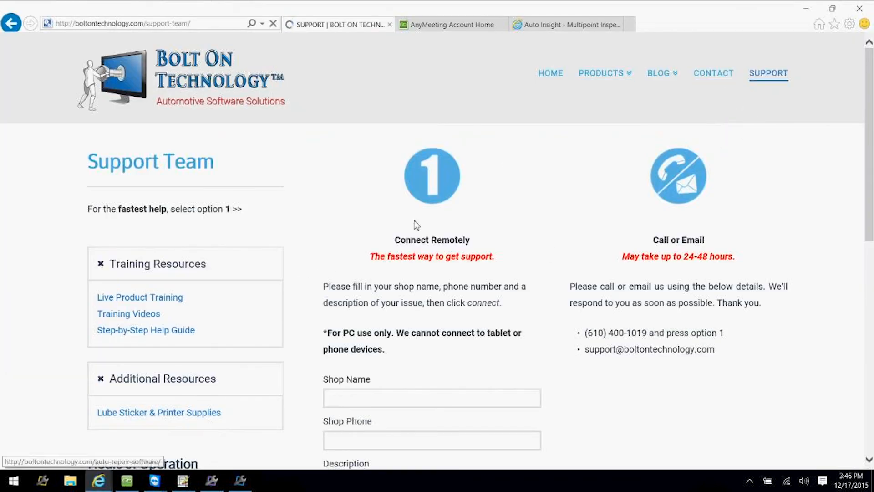
scroll(336, 288, "down", 6)
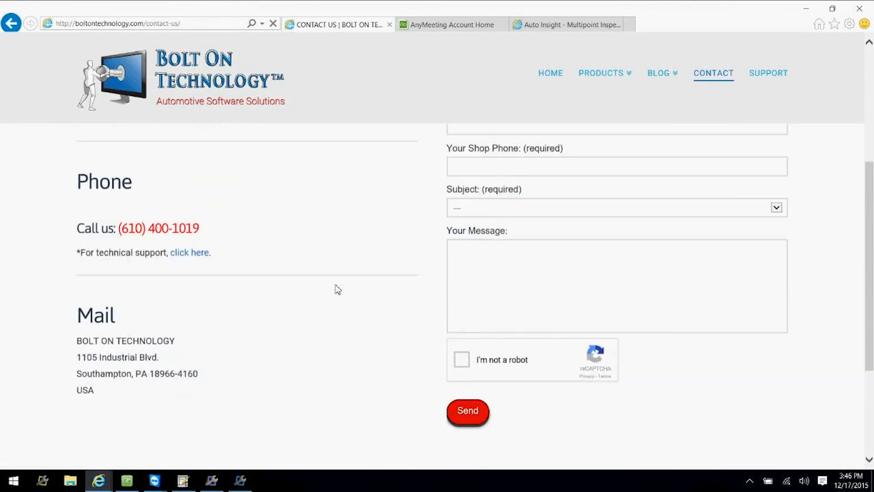
Highlight the call-us phone line on the Contact page, then look over the Subject choices in the Email Us form and the mailing details
left_click_drag(217, 203, 76, 204)
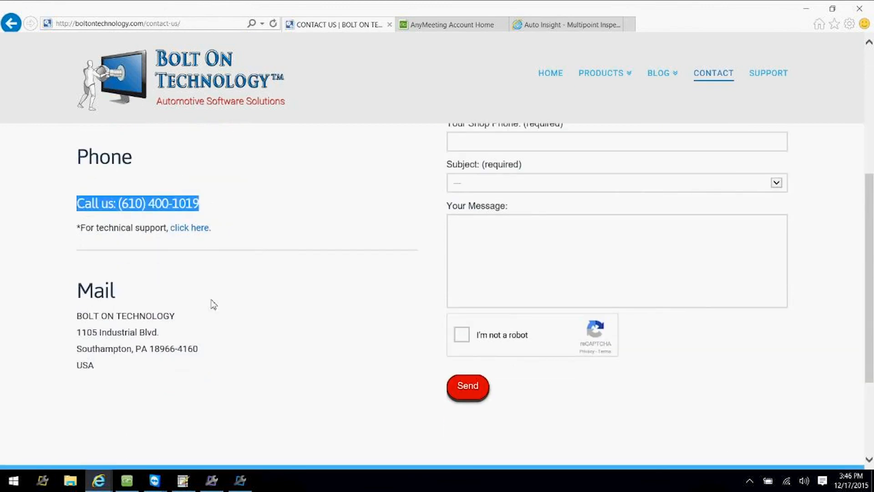
left_click(236, 298)
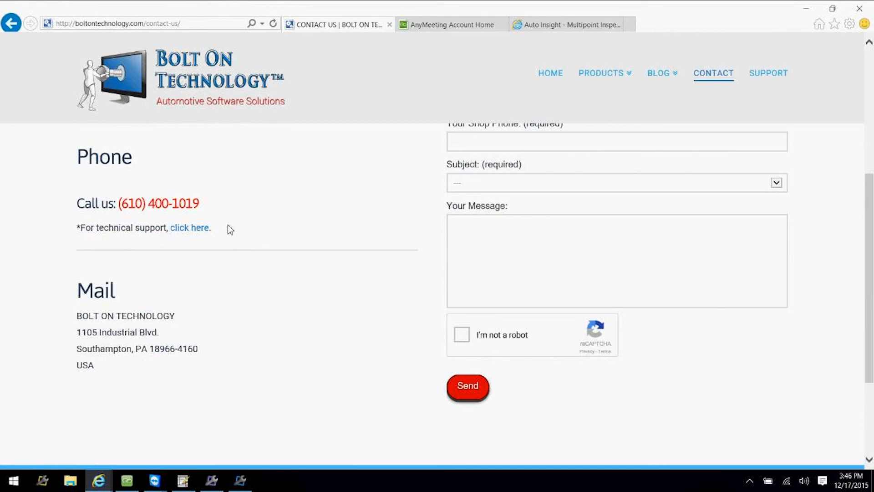
scroll(299, 279, "up", 3)
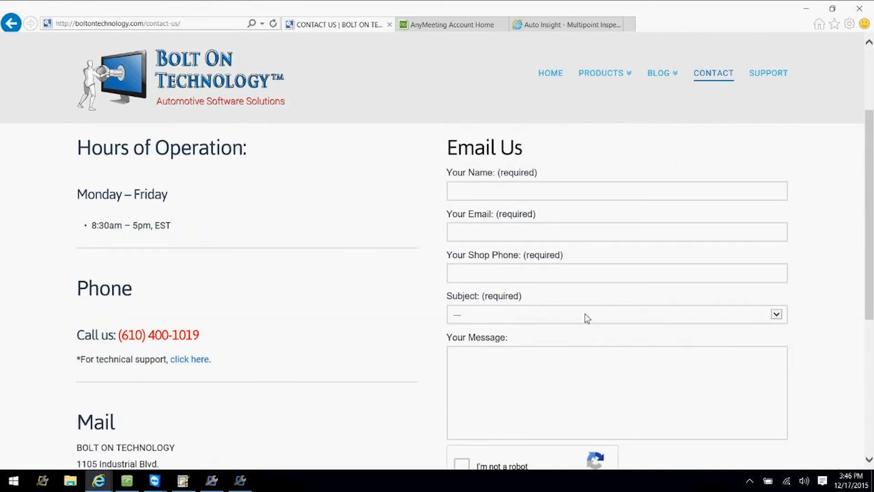
left_click(777, 316)
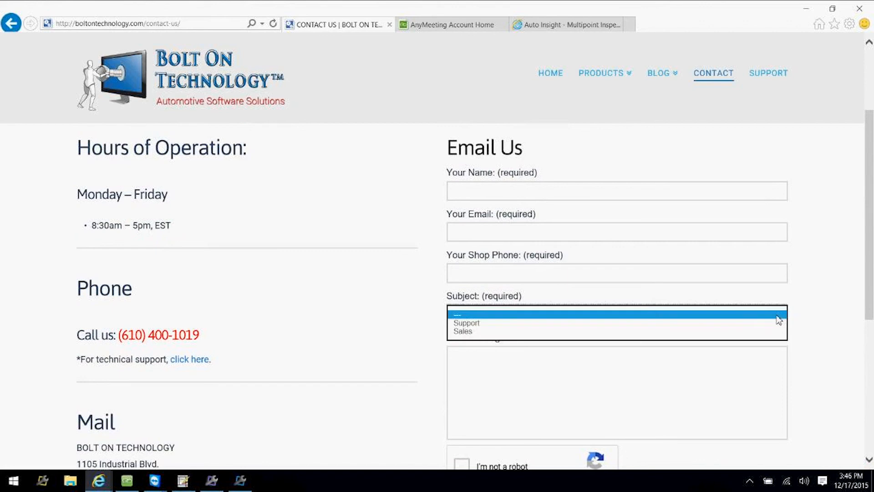
left_click(416, 314)
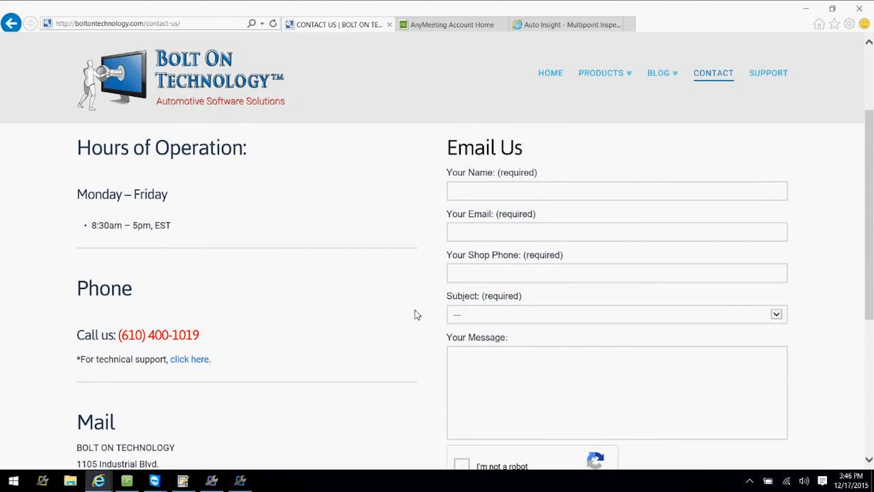
scroll(399, 332, "down", 2)
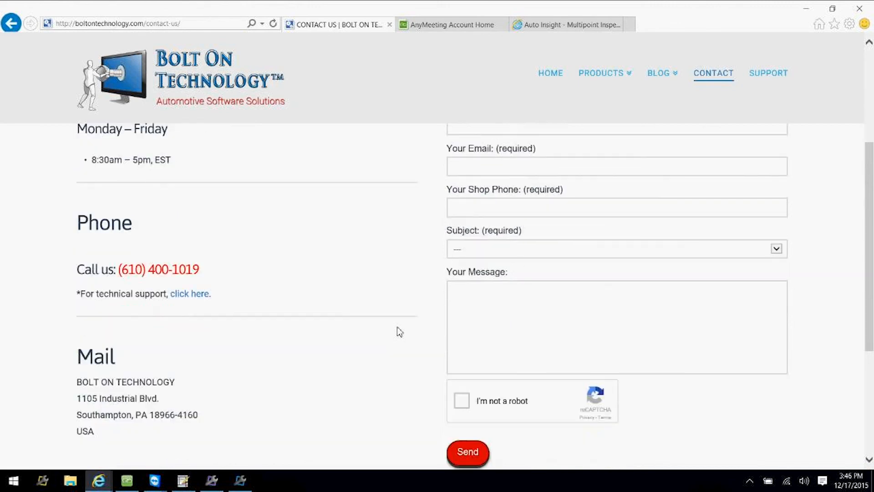
scroll(265, 286, "down", 1)
scroll(265, 286, "down", 3)
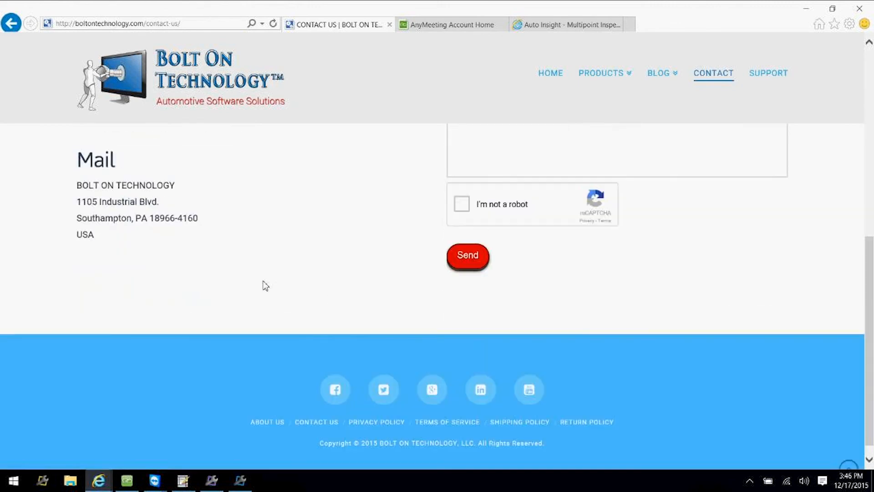
Read the newest attendee questions in the AnyMeeting chat, then switch to the tablet's TeamViewer session
left_click(125, 485)
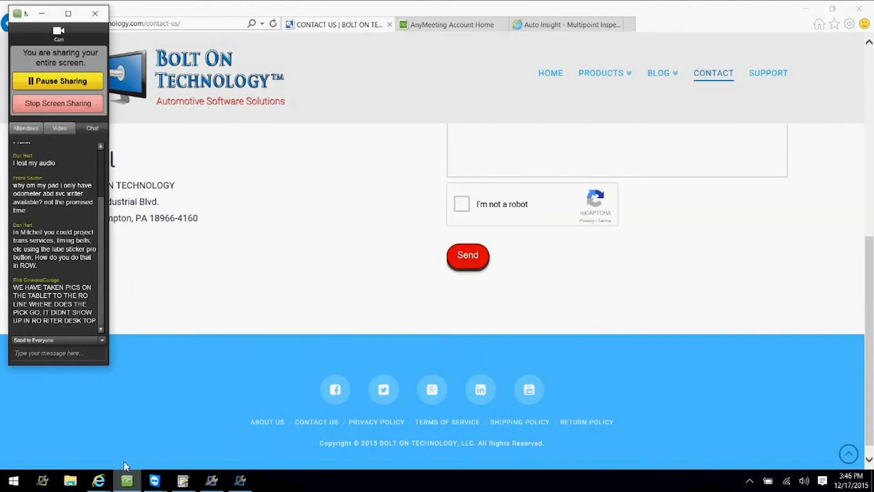
left_click_drag(103, 313, 103, 328)
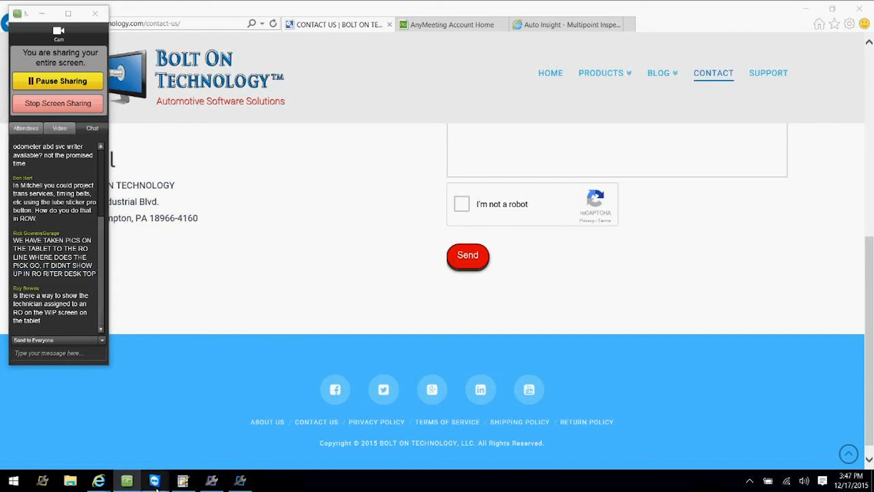
mouse_move(157, 481)
left_click(204, 451)
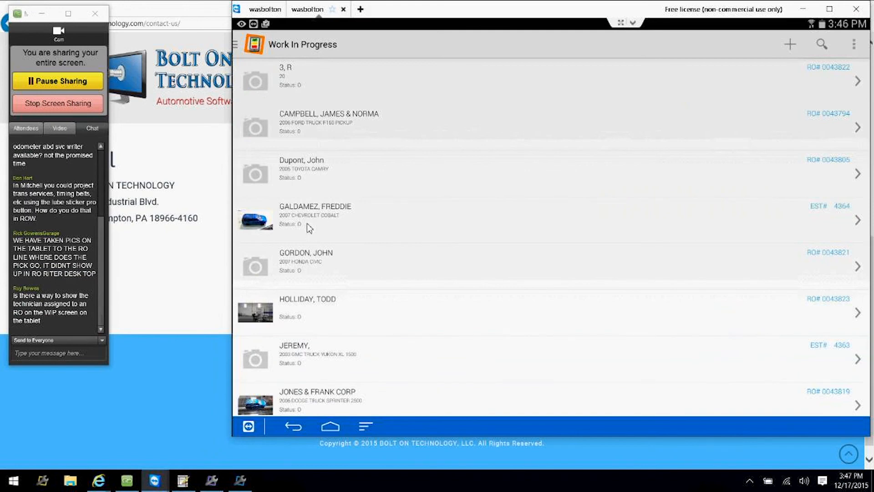
Filter the tablet's Work In Progress display to show only the orders of the technician listed just below CUSTOMER SAT
left_click(855, 44)
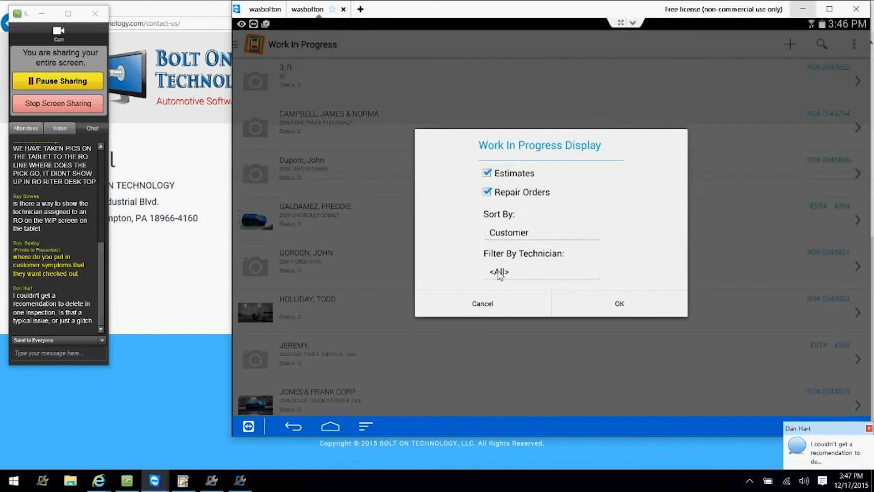
left_click(500, 273)
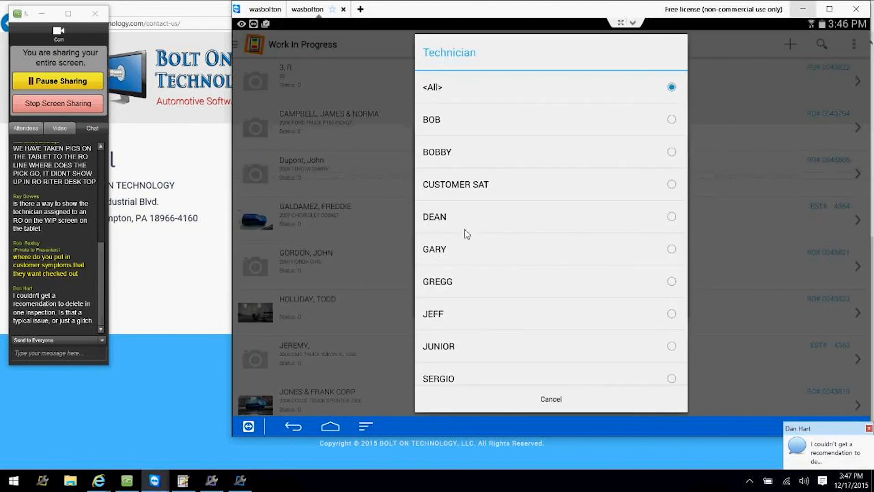
left_click(443, 218)
left_click(618, 308)
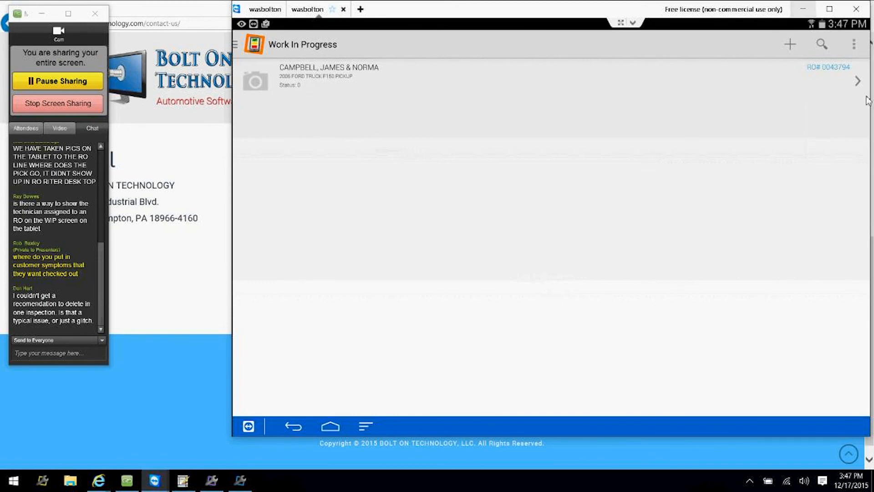
Set the Work In Progress display's technician filter back to <All>
left_click(848, 45)
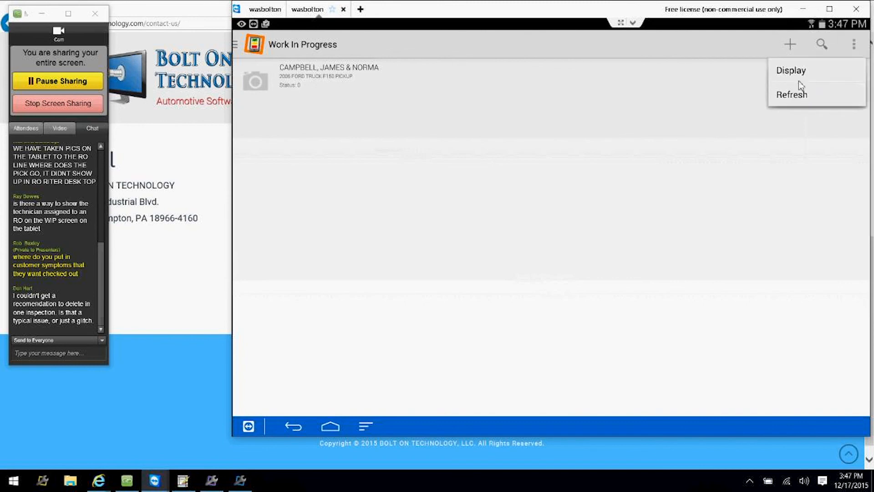
left_click(800, 76)
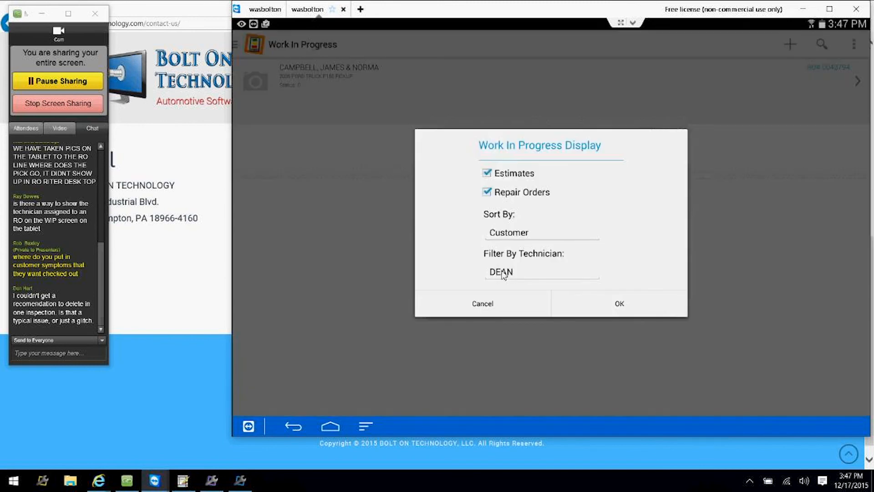
left_click(503, 269)
left_click(615, 305)
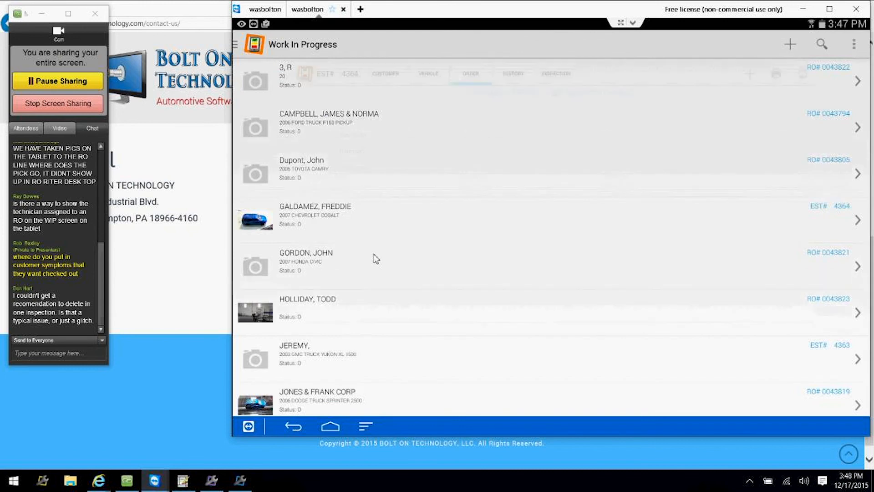
Add the 001 BRAKE INSPECTION job from the BRAKES category to the 2007 Chevrolet Cobalt estimate, then leave the estimate
left_click(789, 46)
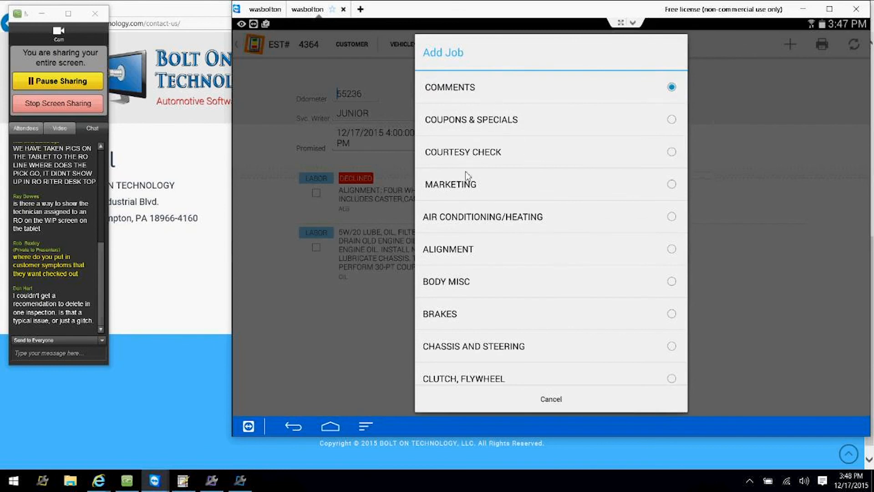
left_click(455, 313)
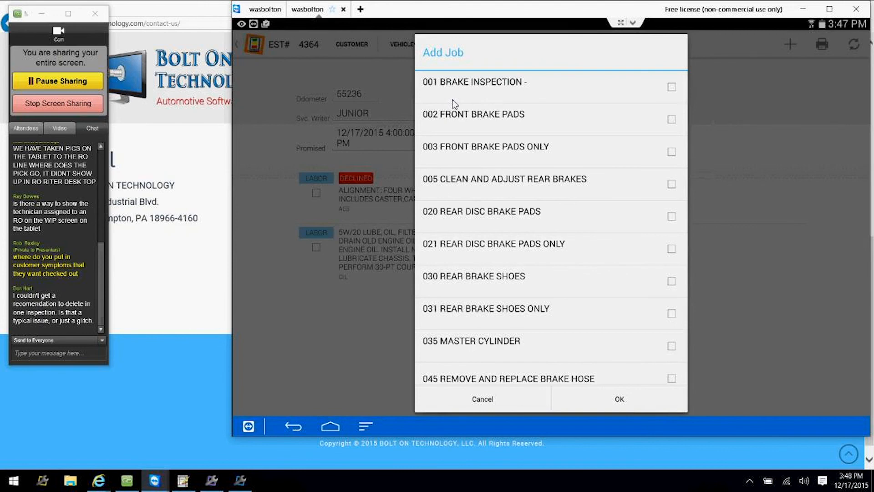
left_click(463, 85)
left_click(598, 402)
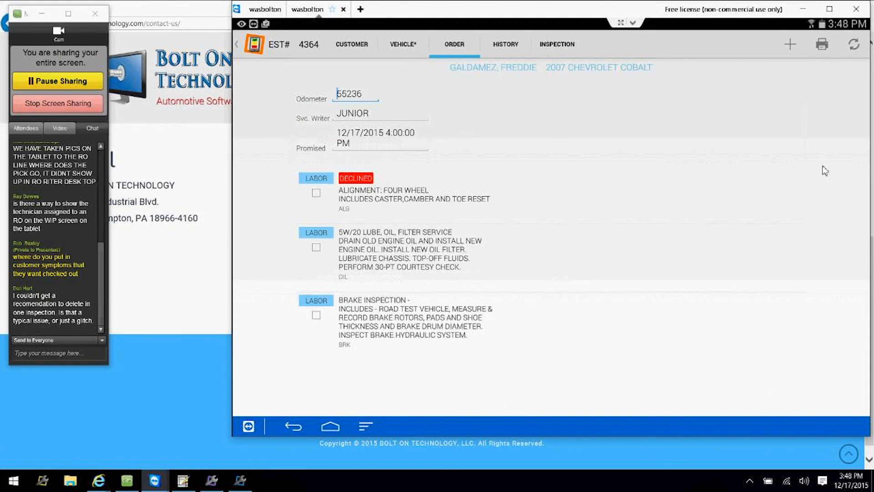
left_click(247, 44)
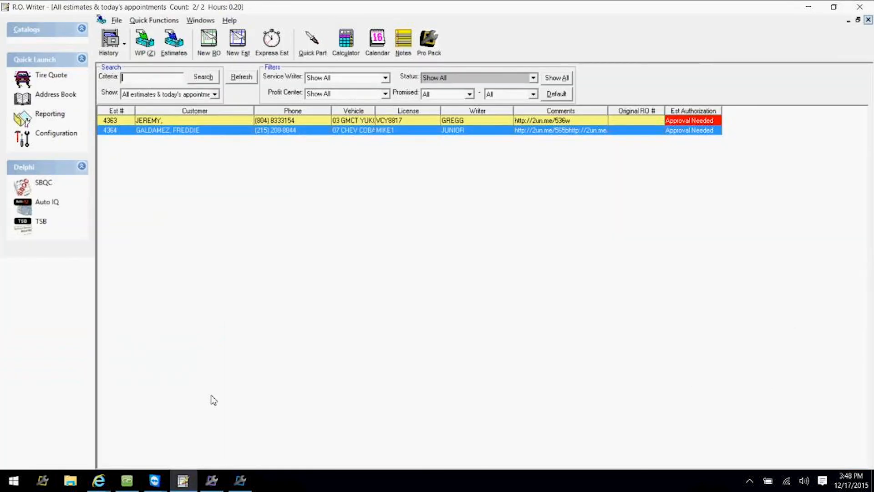
Switch to R.O. Writer, open the 2007 Chev Cobalt estimate, and remove follow-up item BRK003 FRONT BRAKE PADS ONLY from its service recommendations
double_click(192, 132)
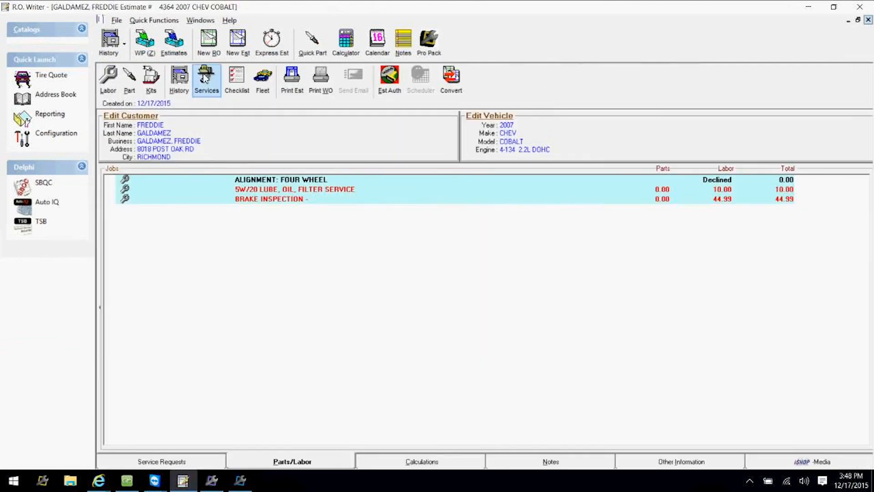
left_click(320, 213)
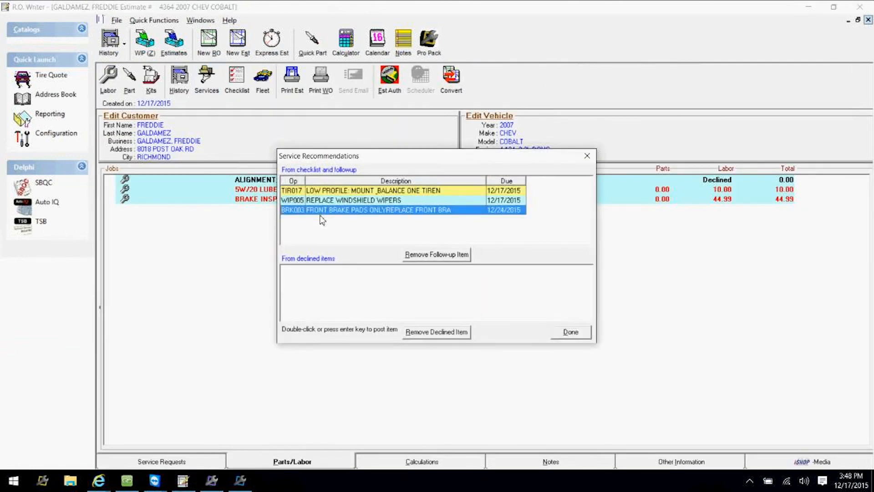
left_click(453, 260)
left_click(567, 332)
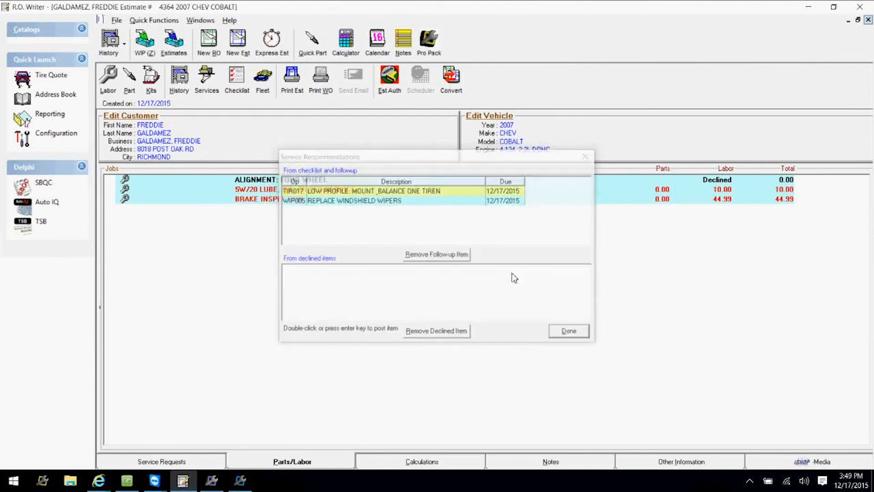
Close the Cobalt estimate, minimize R.O. Writer, and check the AnyMeeting chat for further attendee questions
left_click(868, 20)
left_click(808, 6)
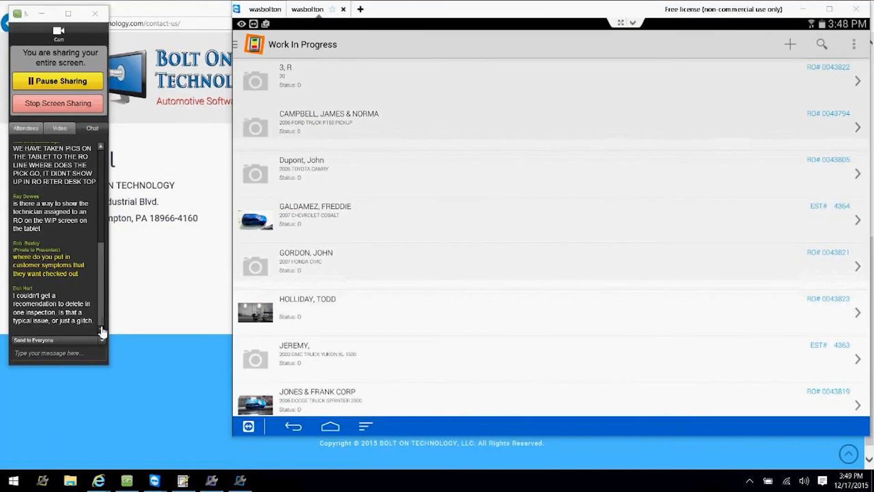
left_click(104, 335)
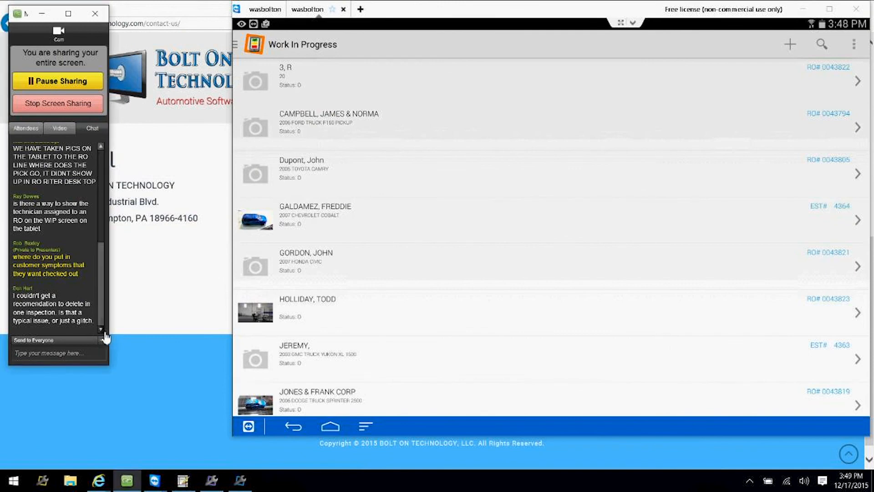